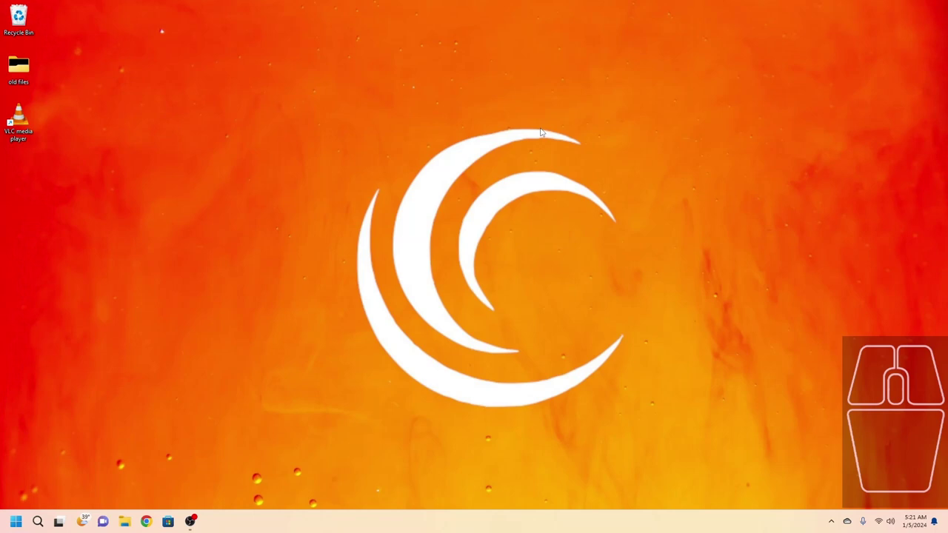
Launch Chrome and load drive.google.com to reach the Google sign-in page
click(146, 521)
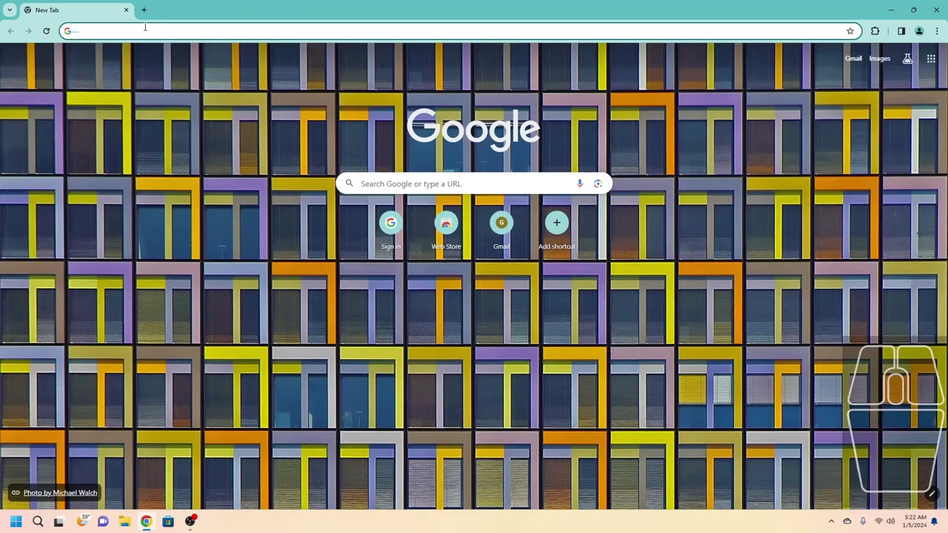
text(drive)
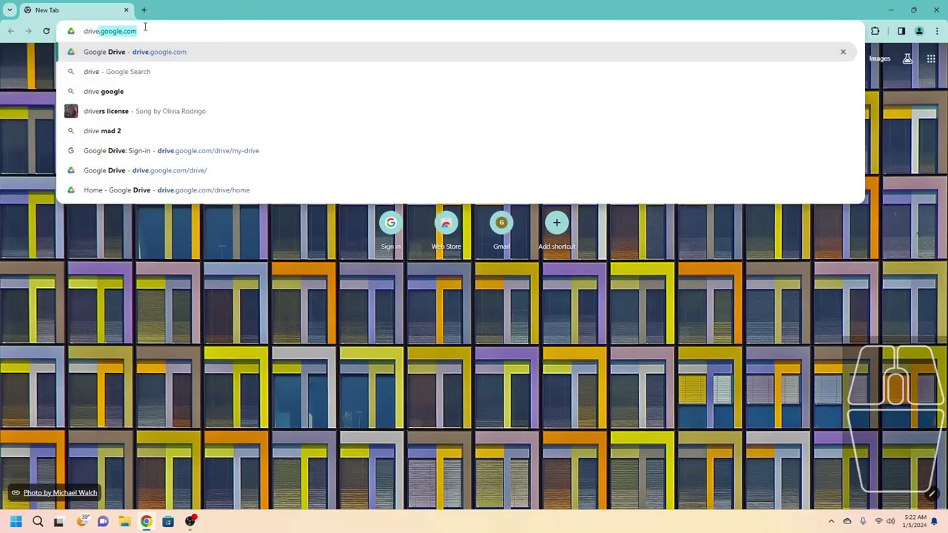
text(.google.)
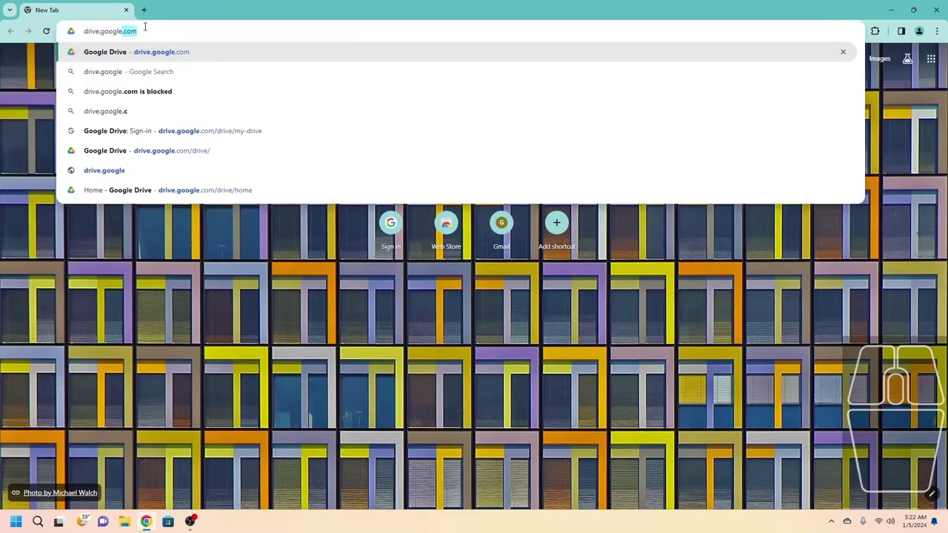
text(com)
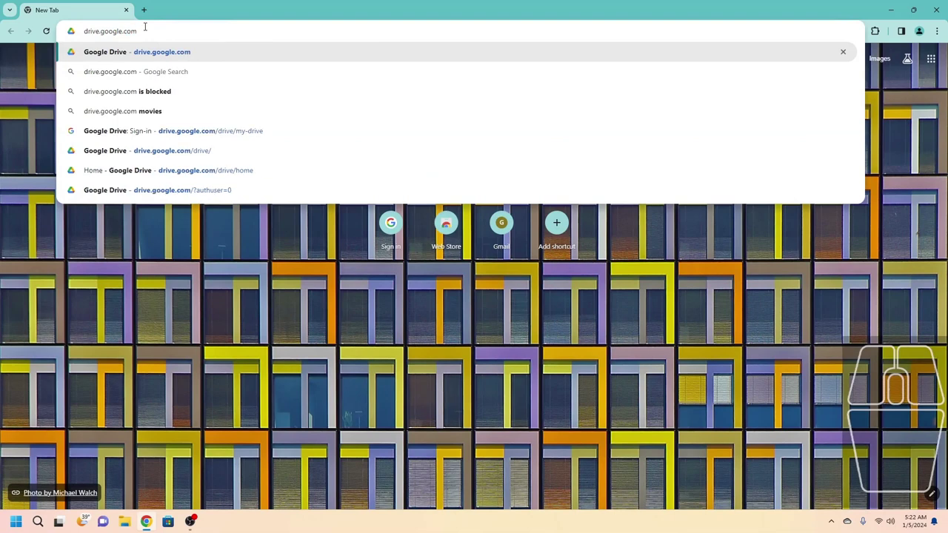
key(Return)
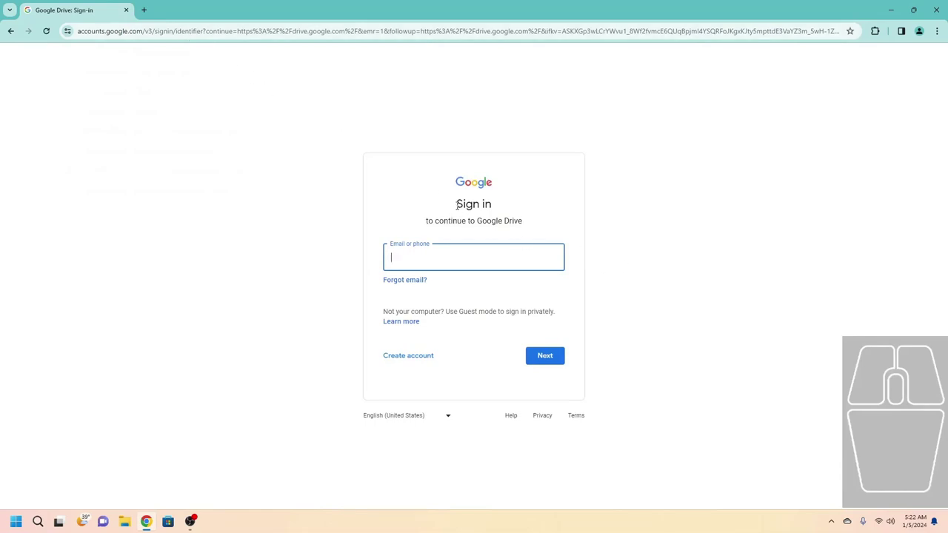
Sign in to Google Drive with the account's e-mail address and password
drag(451, 208, 534, 227)
click(533, 230)
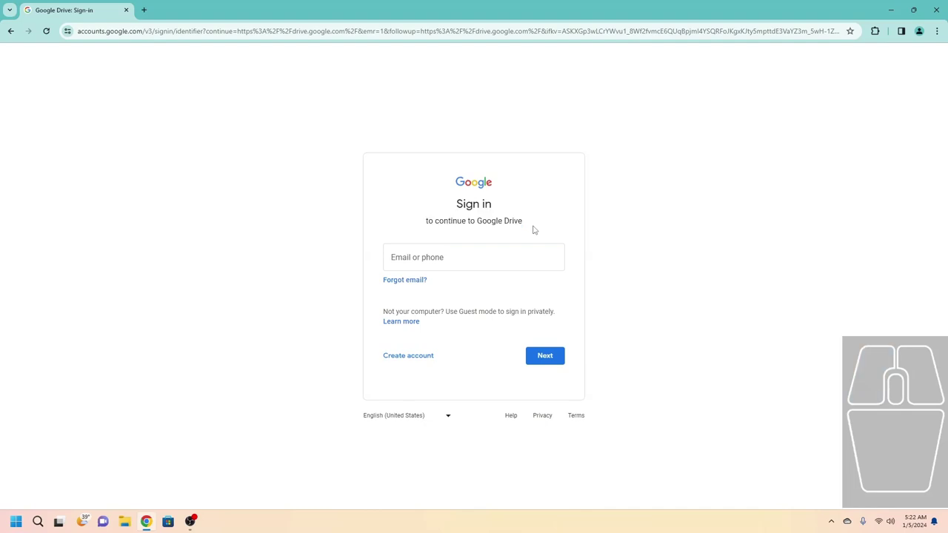
click(502, 257)
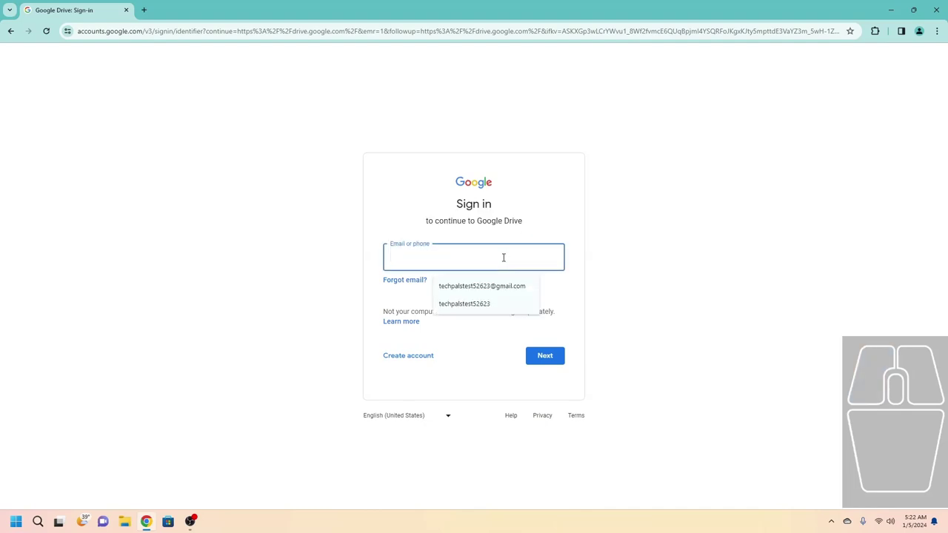
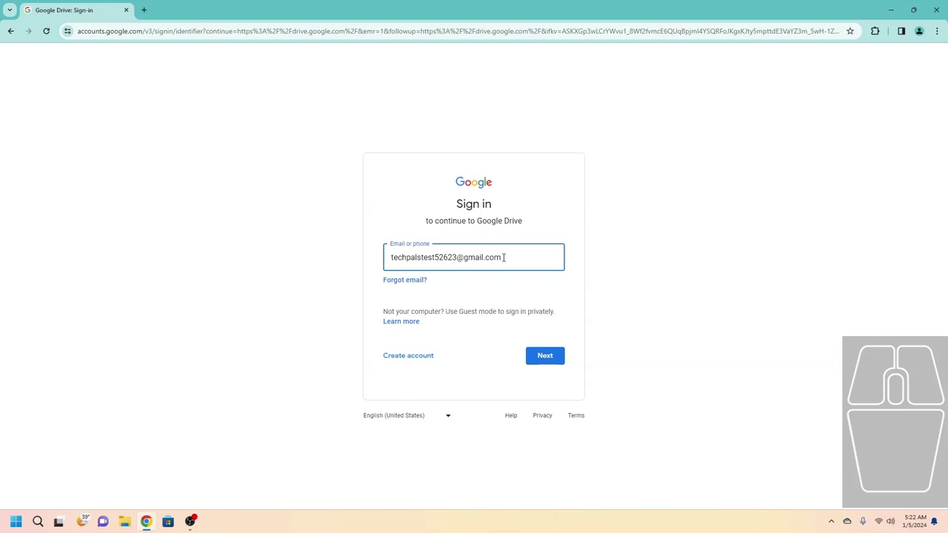
click(549, 358)
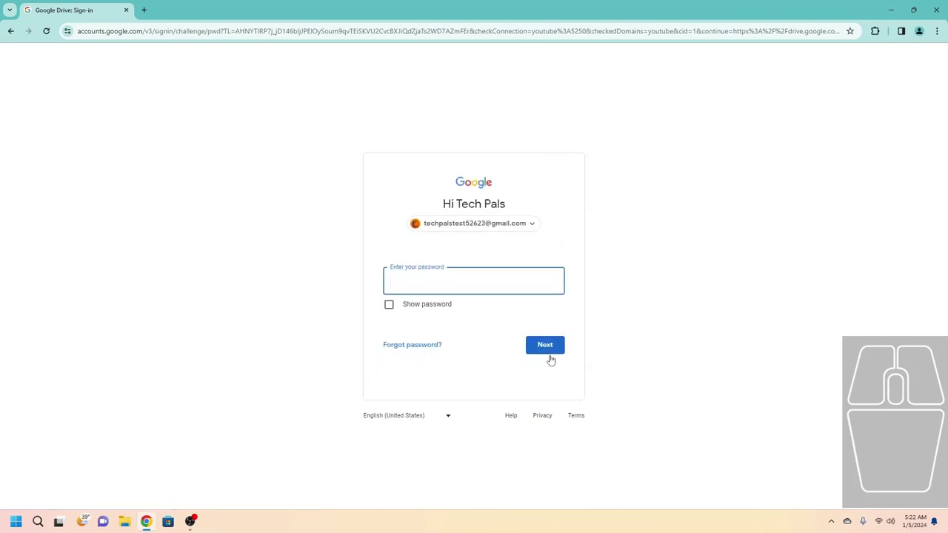
text(••••••••••••)
click(546, 345)
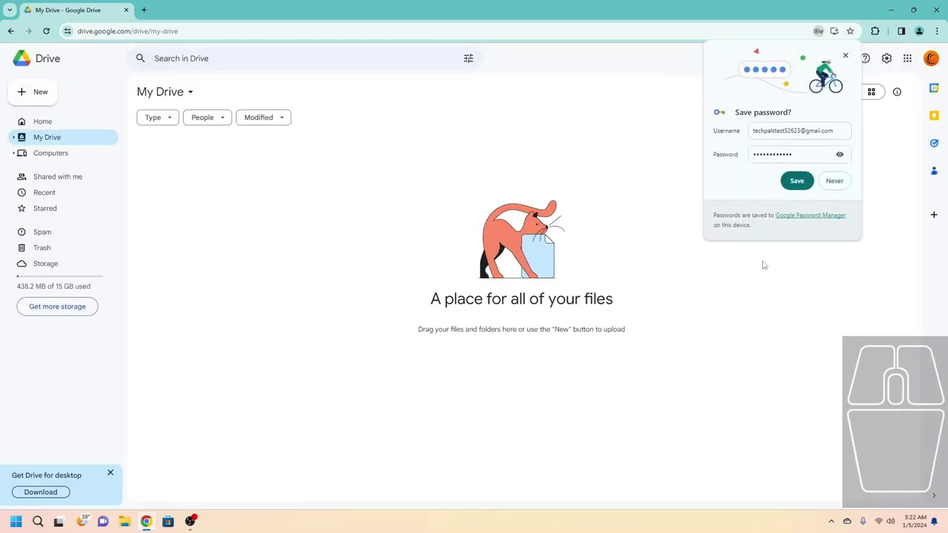
Decline the save-password prompt with Never and create a new blank Google Docs document
click(837, 180)
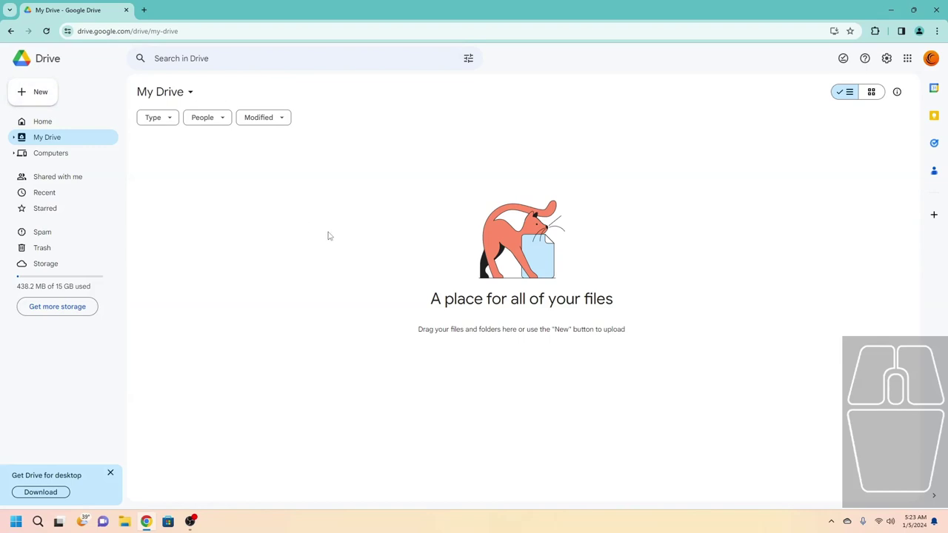
click(19, 89)
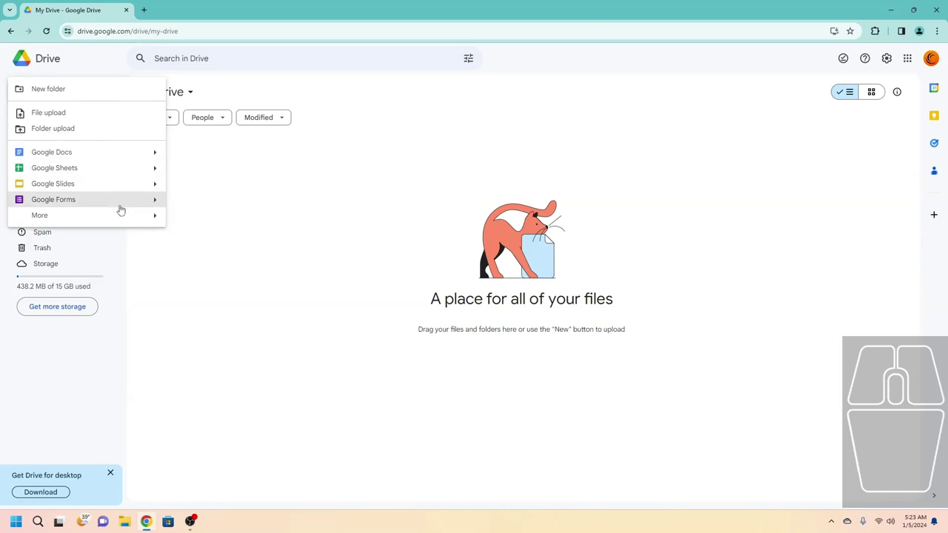
mouse_move(120, 224)
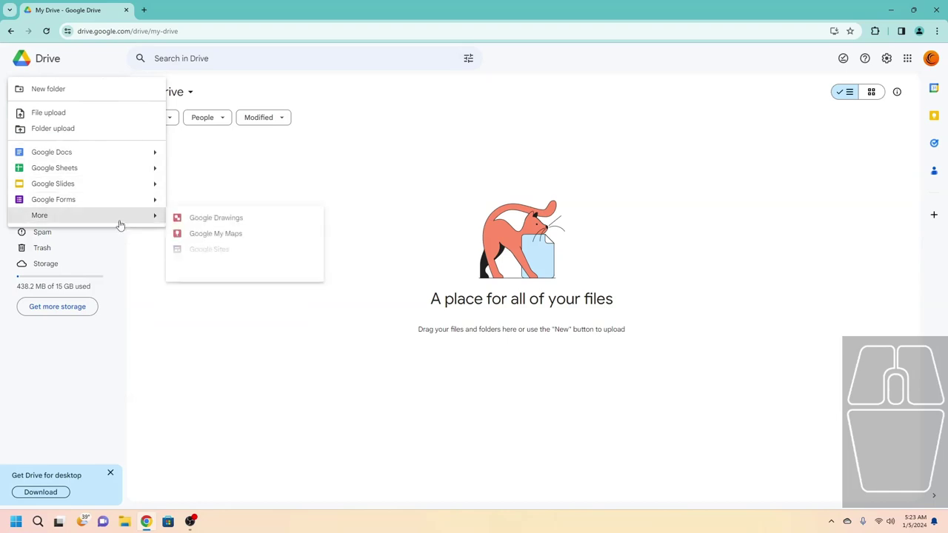
click(86, 154)
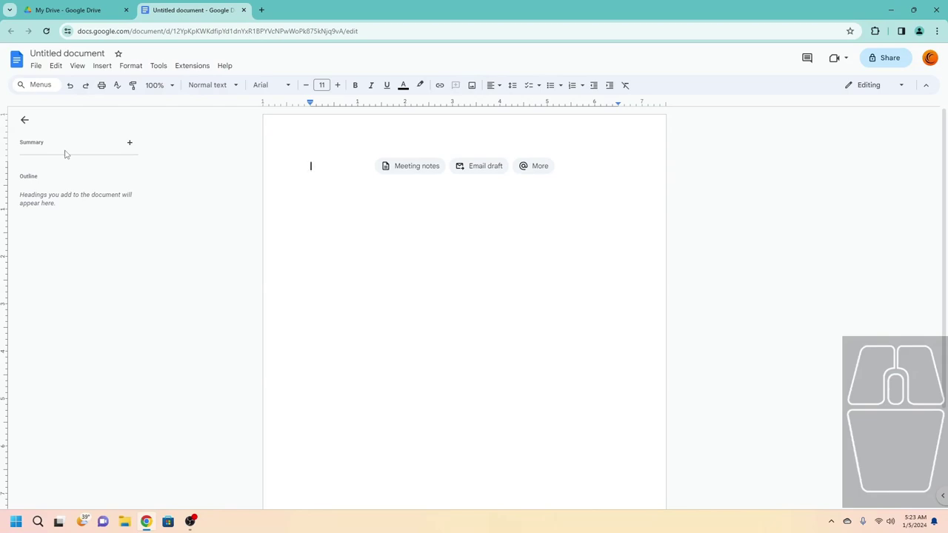
Write 'This is the Tech Pals Google Drive video' and title the document TechPalsVideo
text(This is the Tech Pals Google Drive )
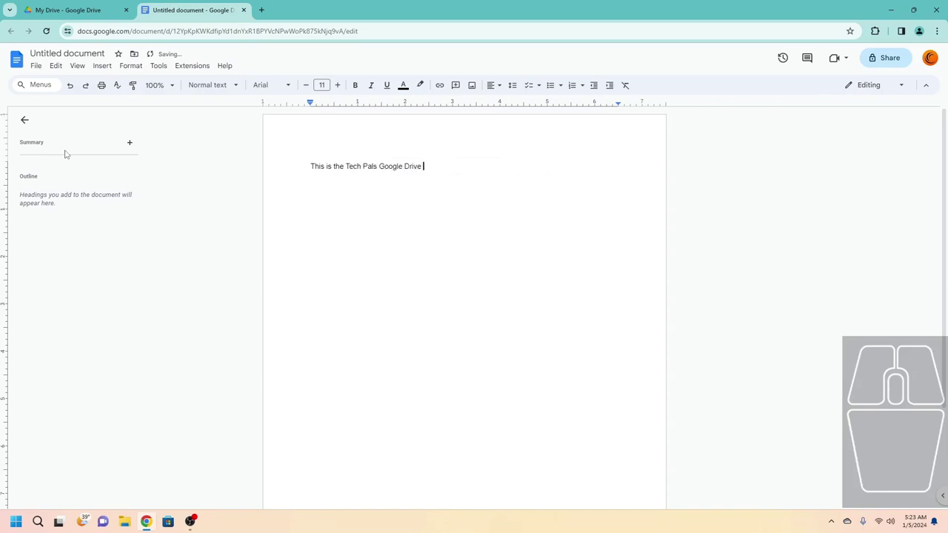
text(video)
click(45, 52)
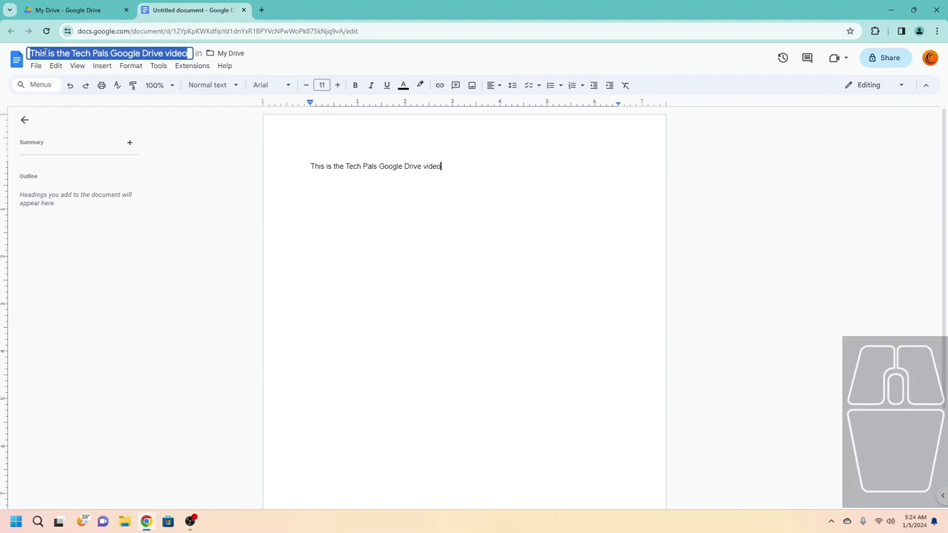
text(TechPalsVideo)
key(Return)
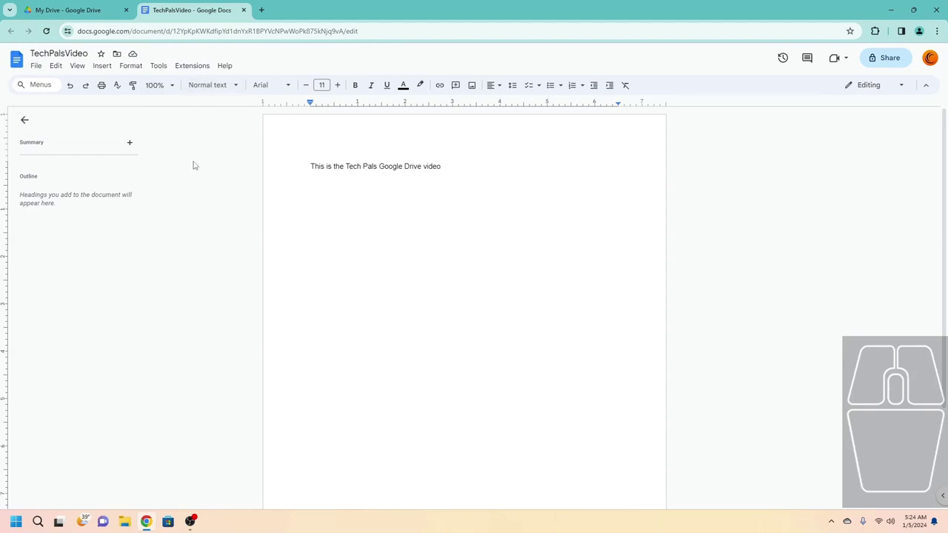
click(55, 10)
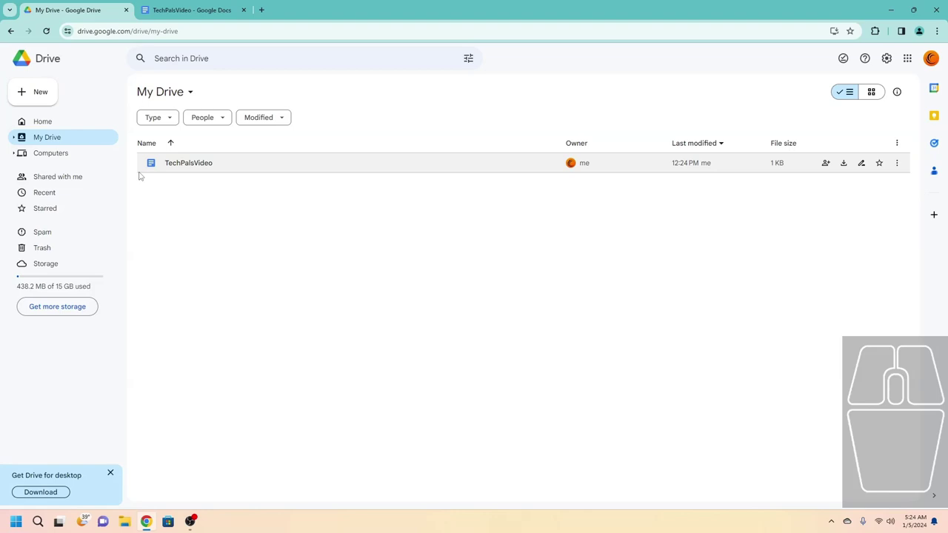
Open the New menu listing New folder, File upload and Folder upload
click(35, 97)
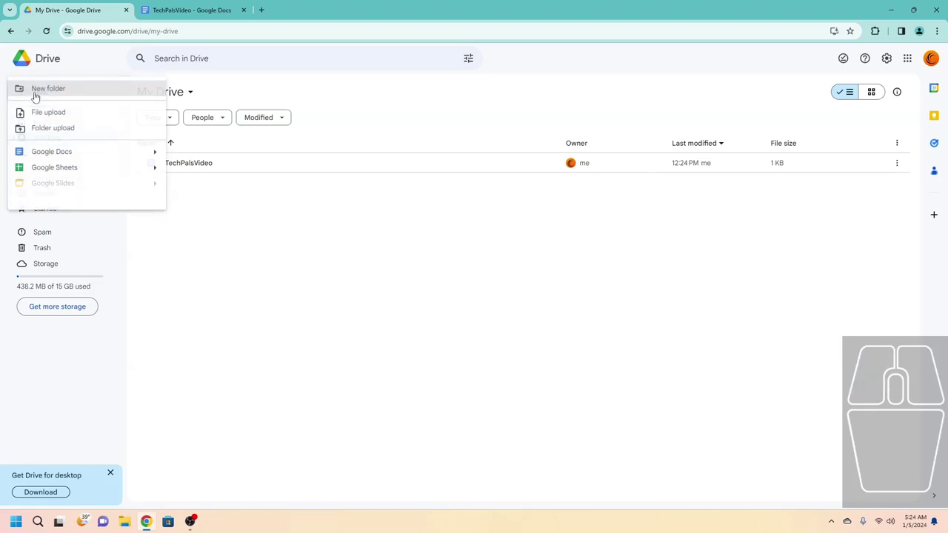
Upload file-example_PDF_500_kB.pdf from the Desktop's old files folder into My Drive
click(75, 115)
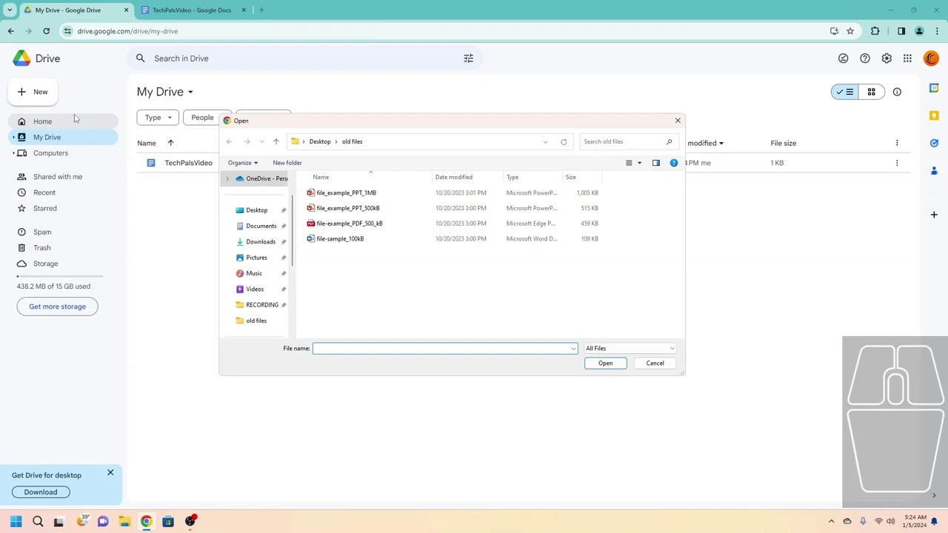
click(255, 210)
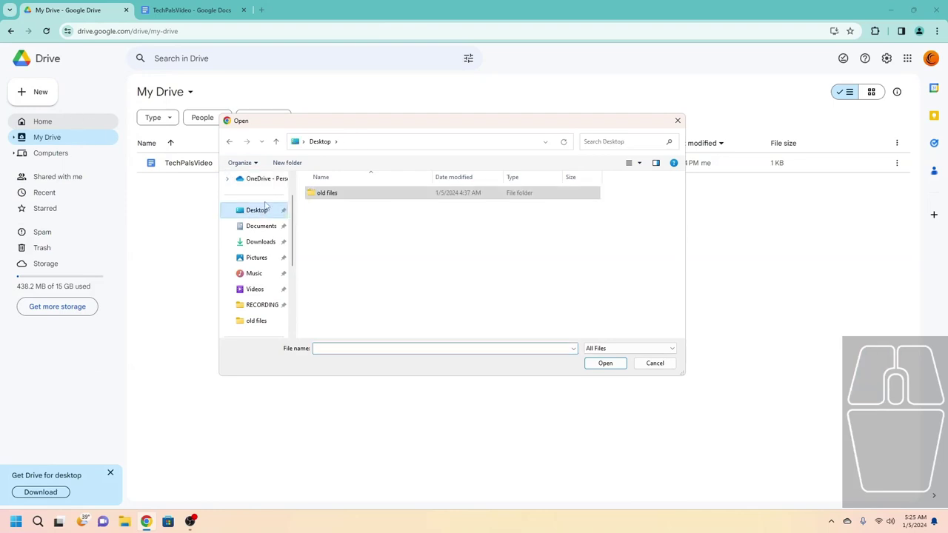
double_click(323, 193)
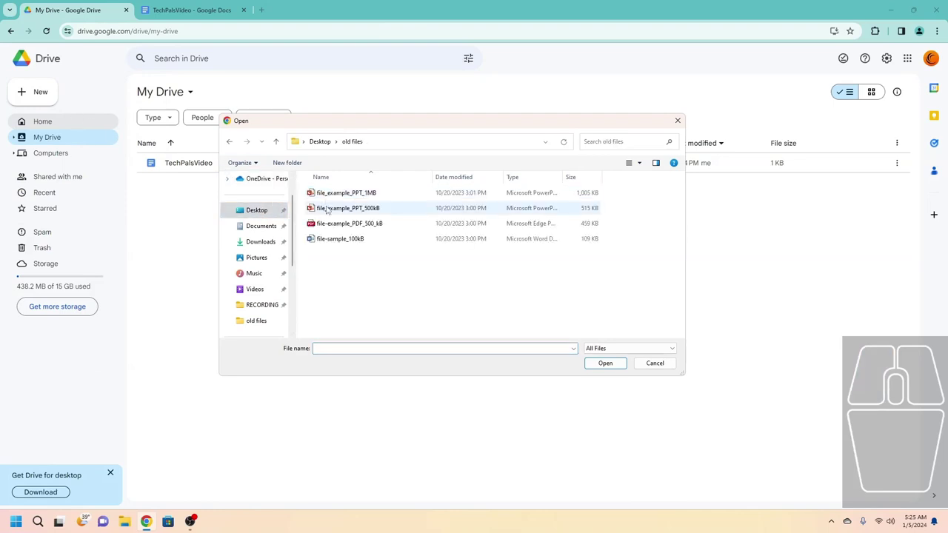
click(335, 228)
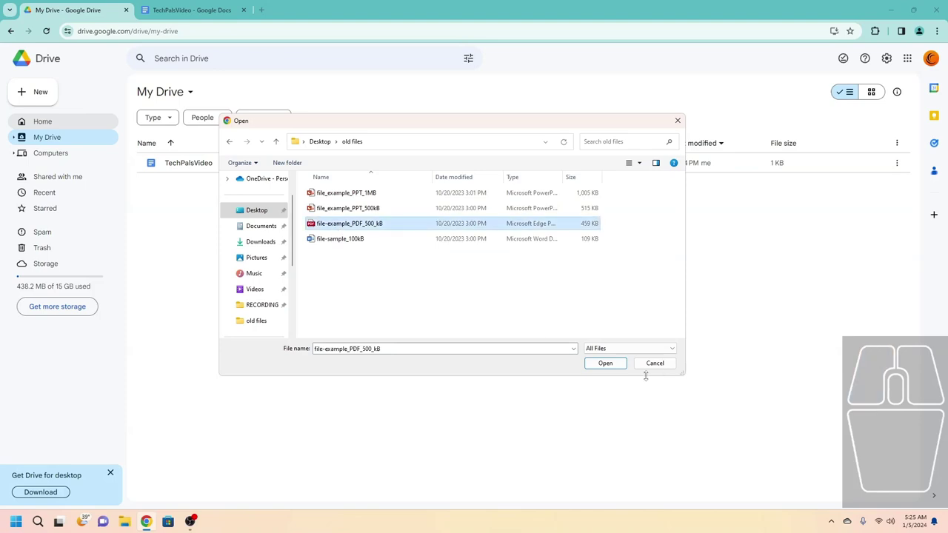
click(477, 222)
click(609, 364)
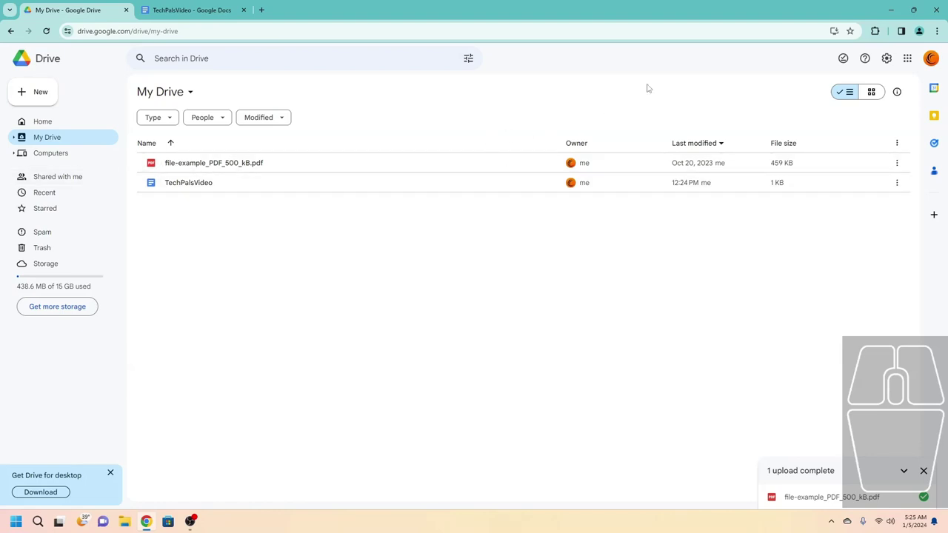
Rename the uploaded file-example_PDF_500_kB.pdf to Test.pdf
click(899, 164)
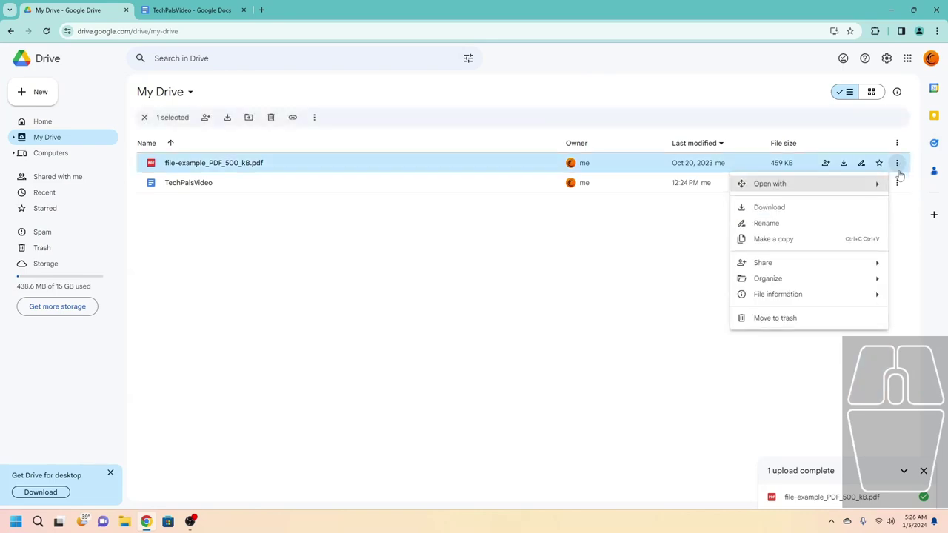
click(764, 224)
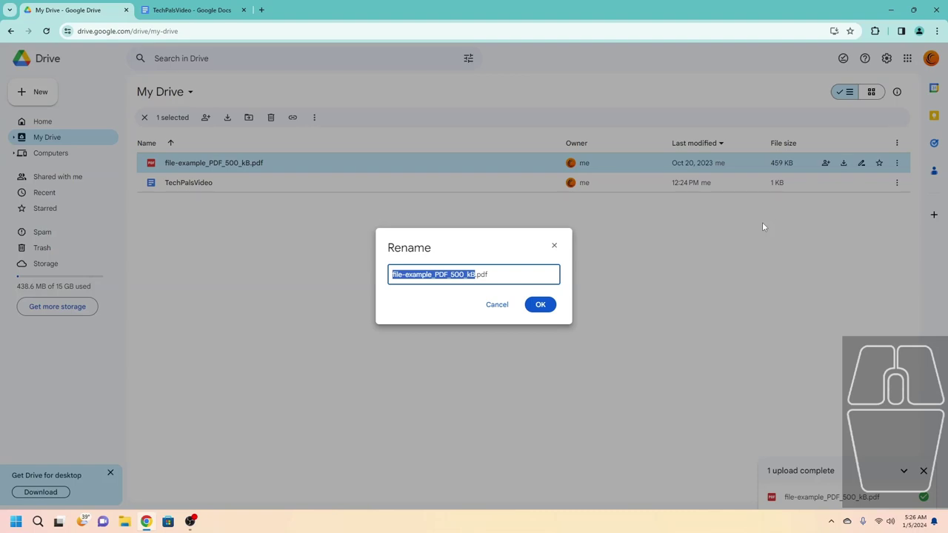
text(Test)
key(Return)
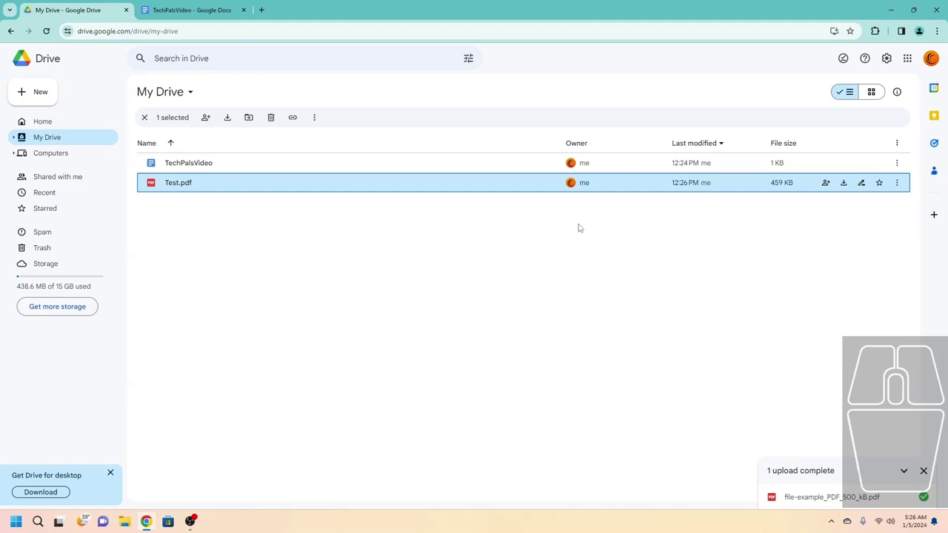
Change the TechPalsVideo document's name to Test Doc
click(897, 163)
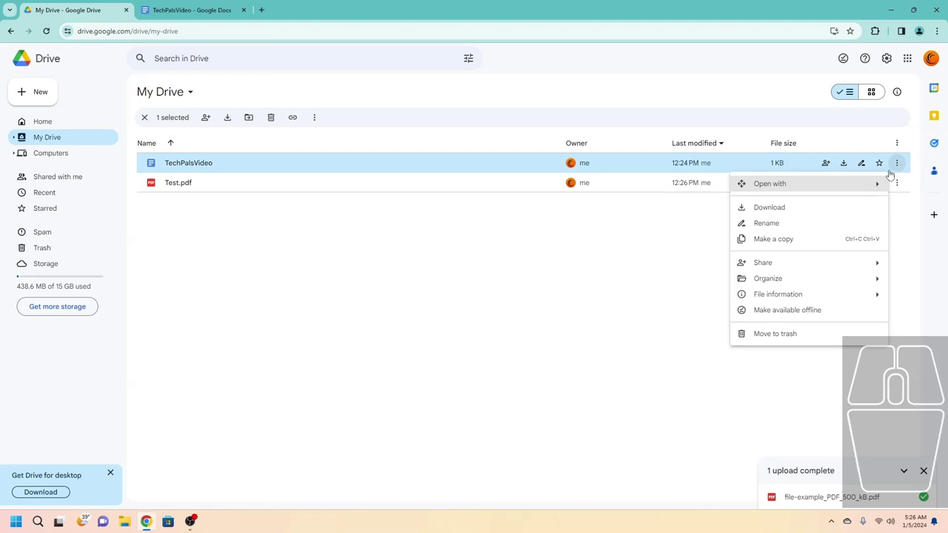
click(822, 226)
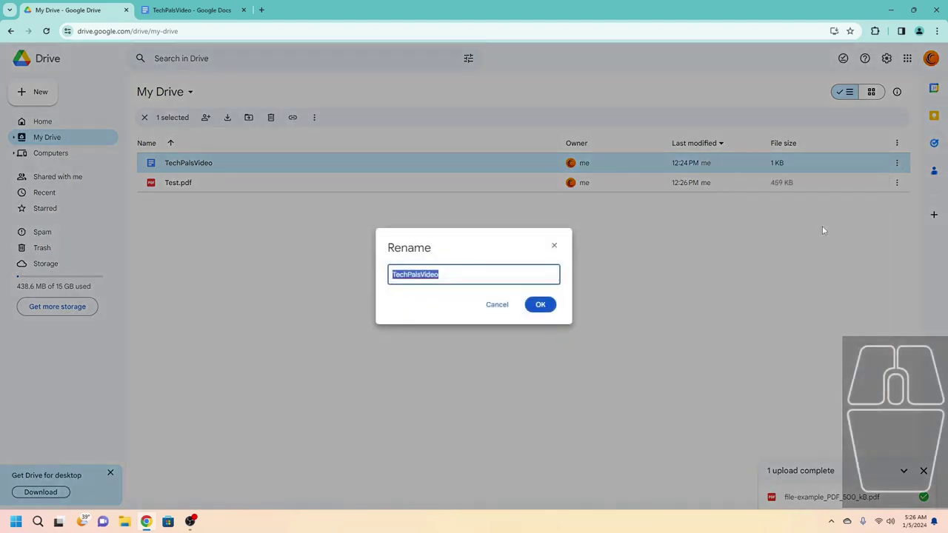
text(Test Doc)
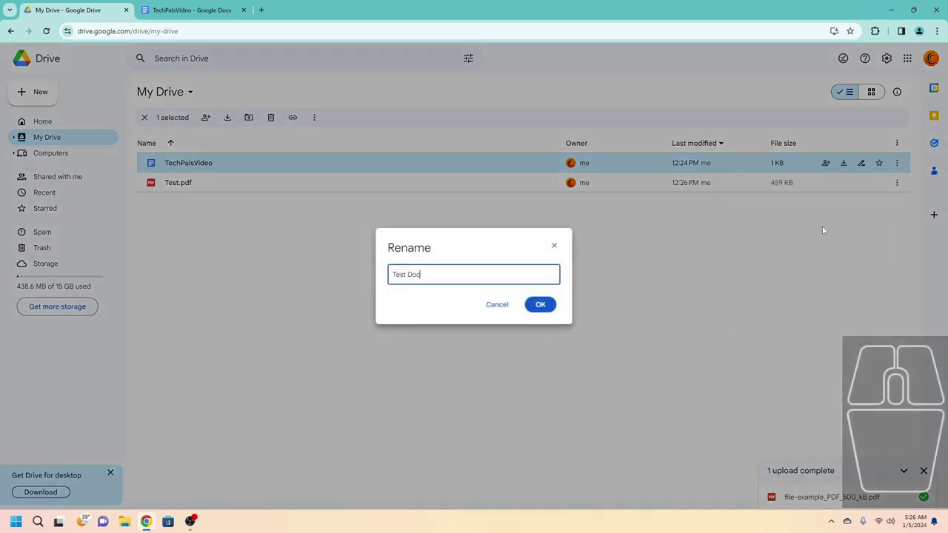
key(Return)
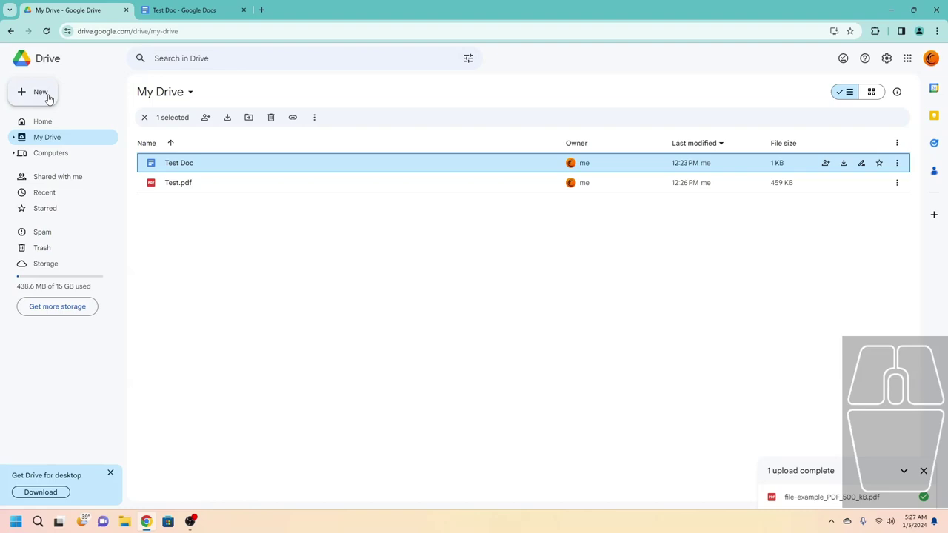
Create a folder called 'Important stuff' in My Drive, then deselect it
click(48, 99)
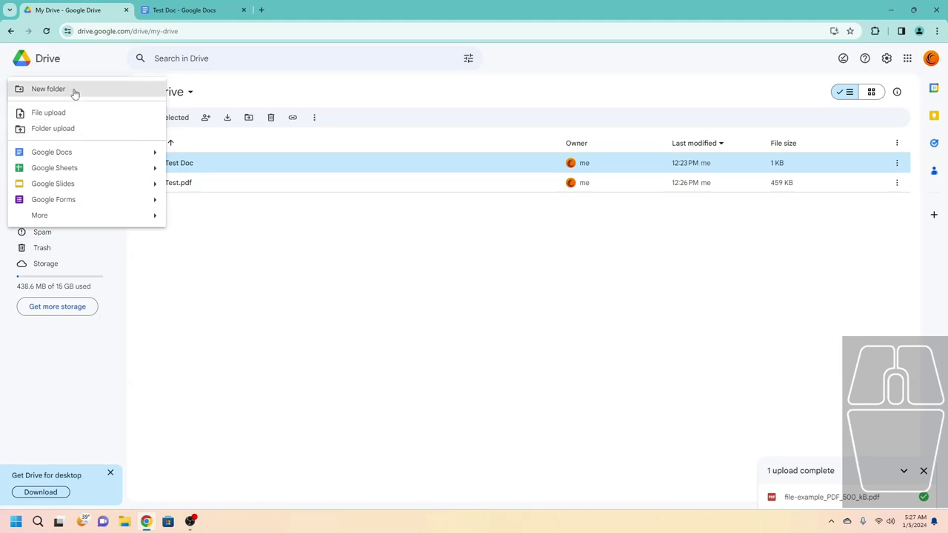
click(73, 89)
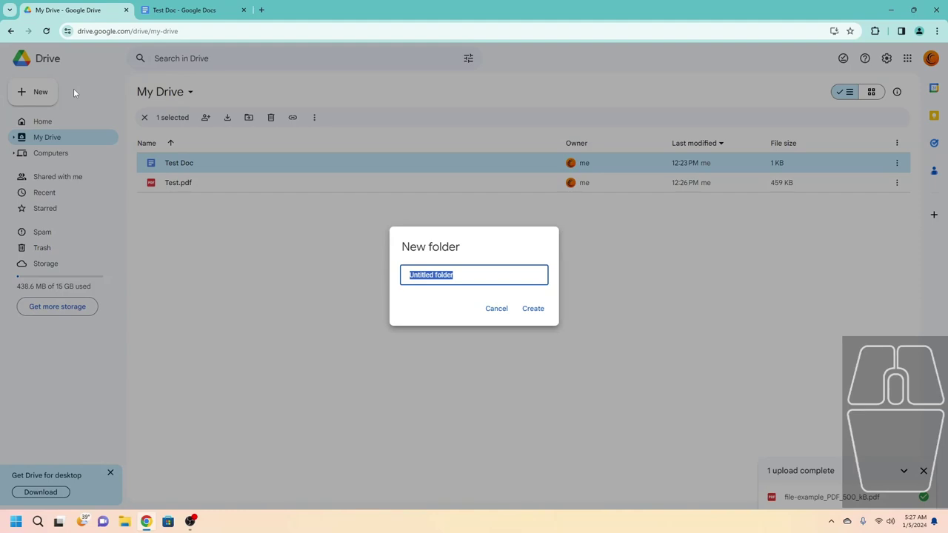
text(Impo)
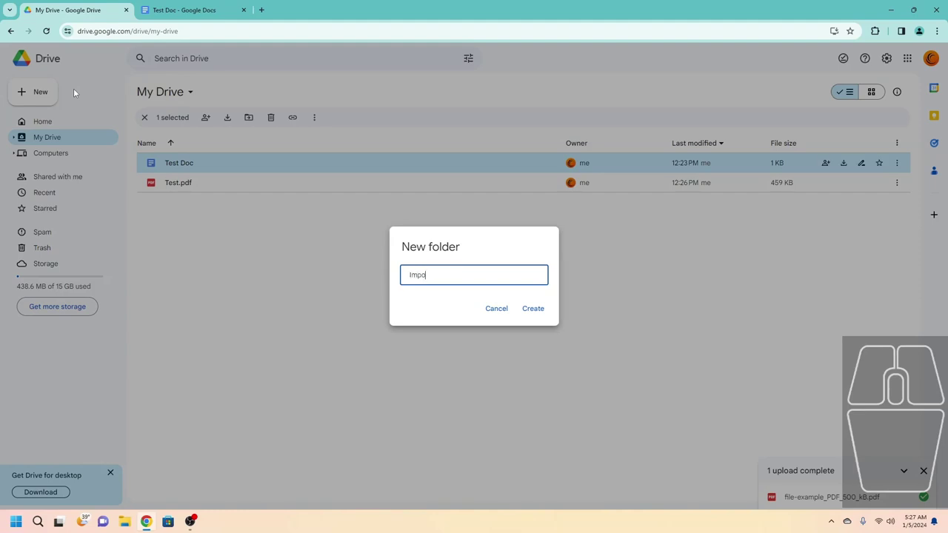
text(rtant stuff)
click(536, 309)
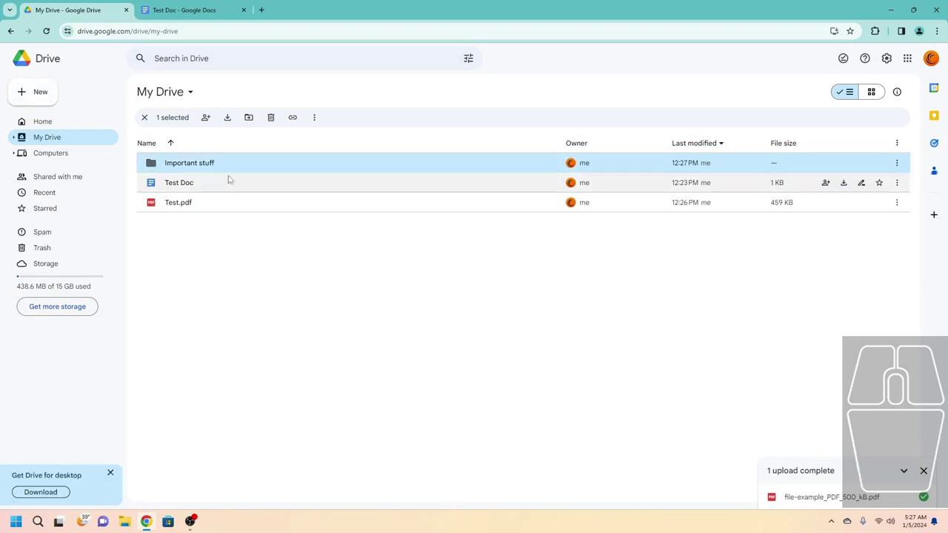
click(381, 363)
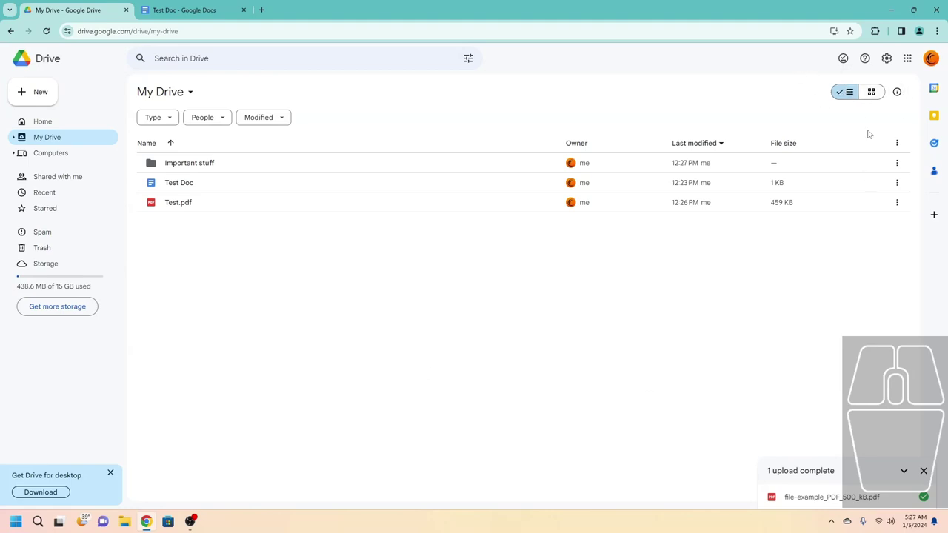
Move Test Doc from My Drive into the Important stuff folder
click(897, 185)
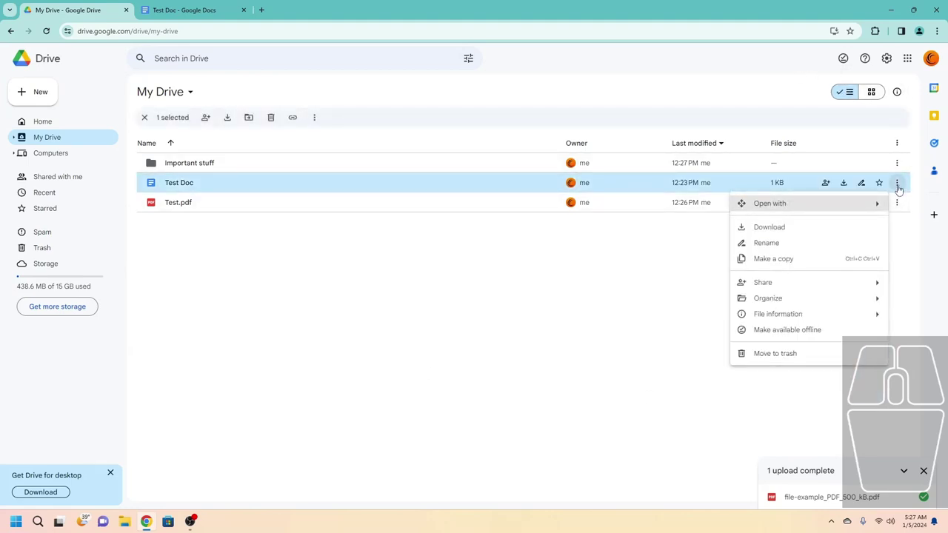
mouse_move(778, 300)
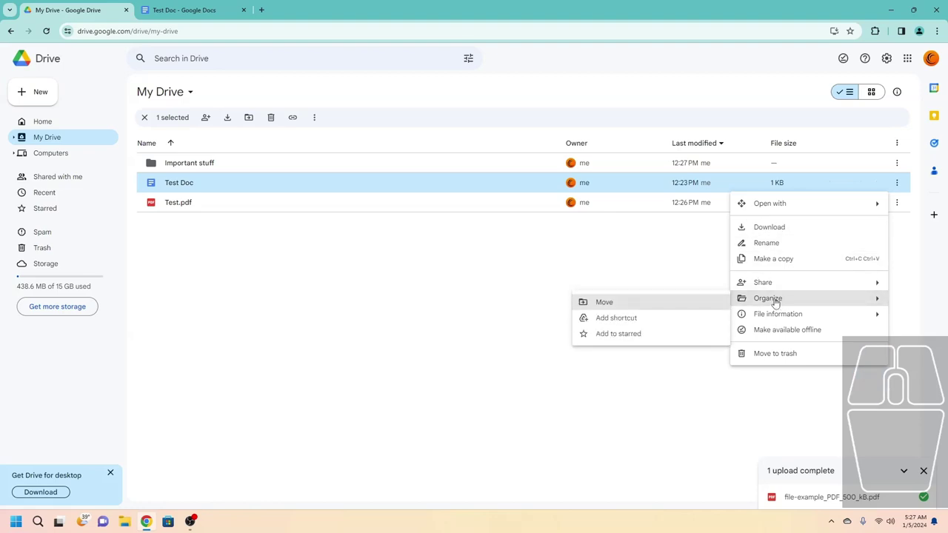
click(638, 304)
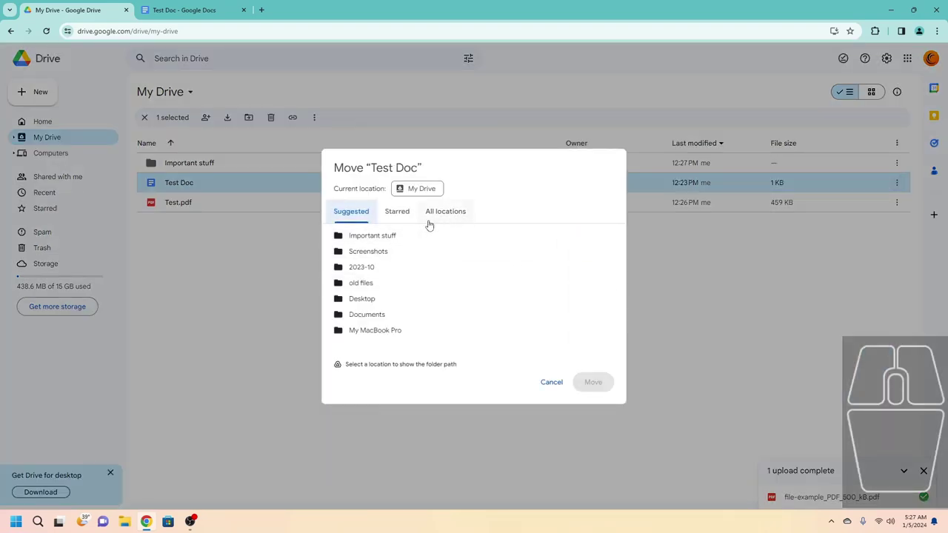
click(464, 220)
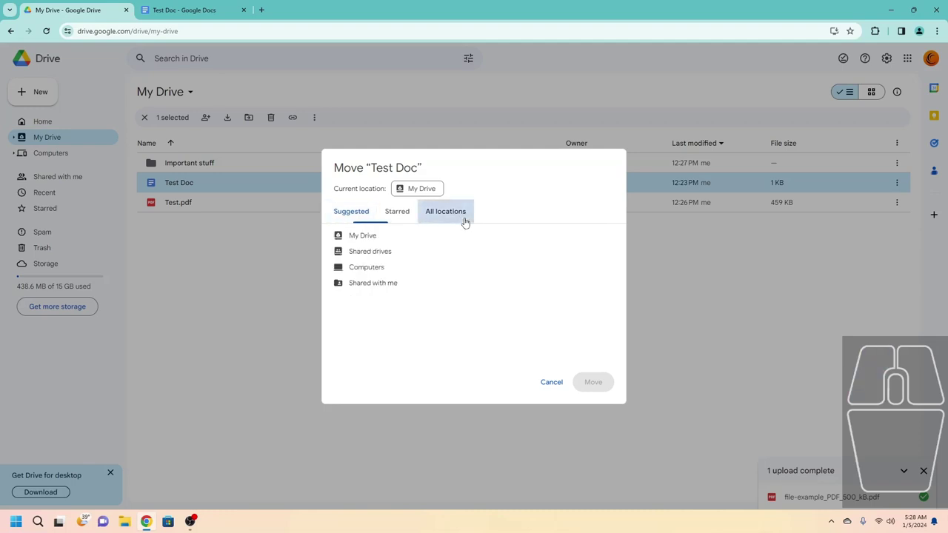
click(607, 236)
mouse_move(605, 237)
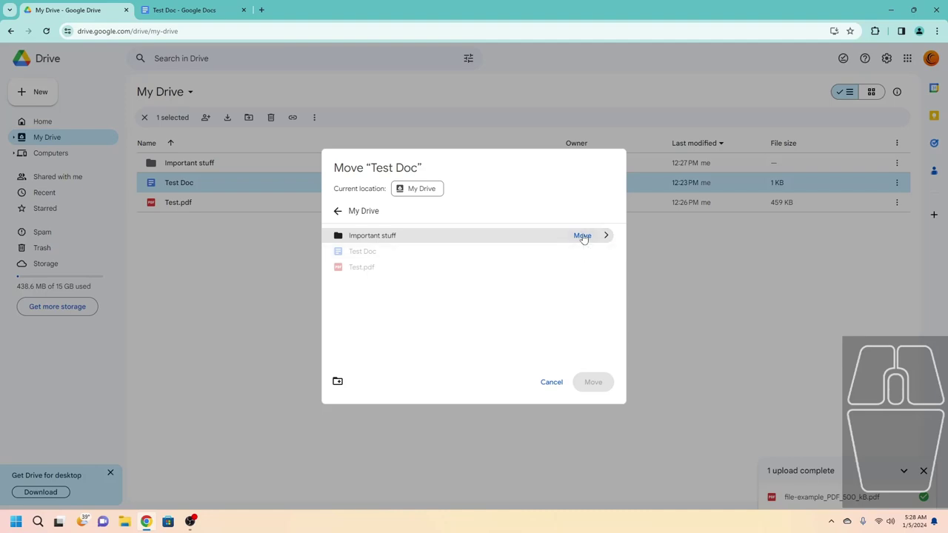
click(582, 235)
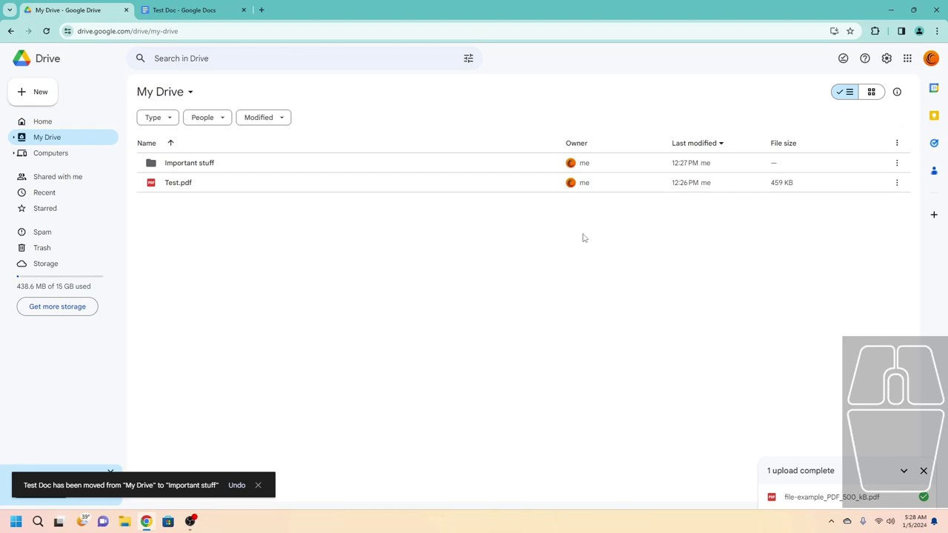
double_click(188, 162)
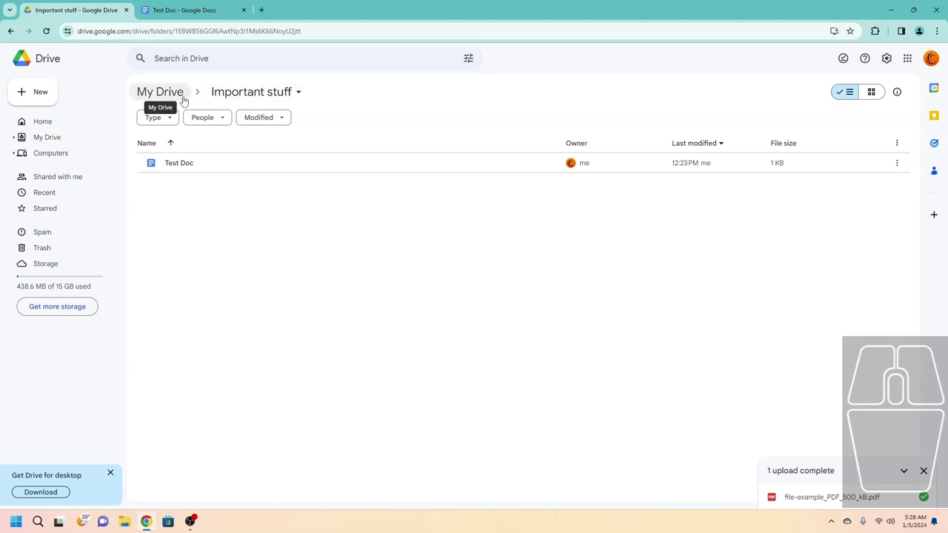
click(184, 101)
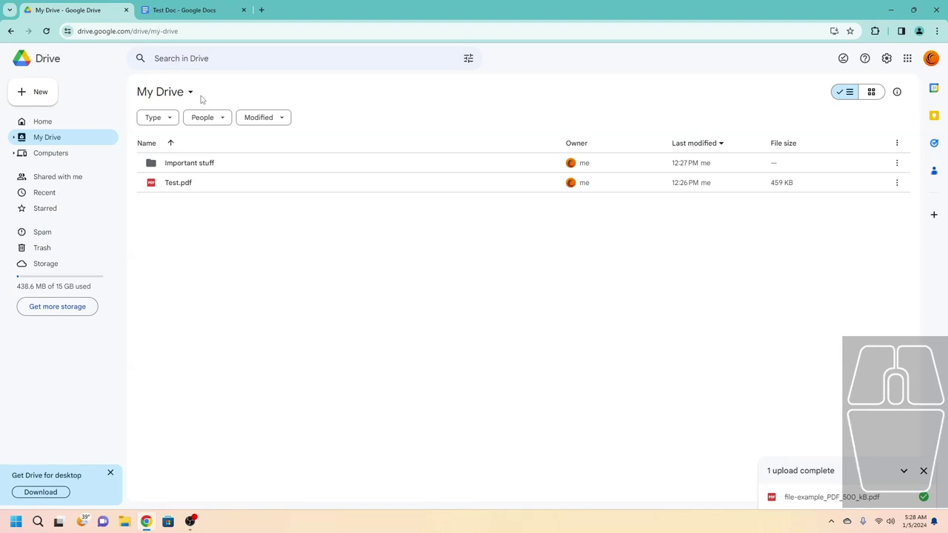
Open Test.pdf and set up printing its 5 sheets on the Brother HL-L3270CDW printer
double_click(178, 185)
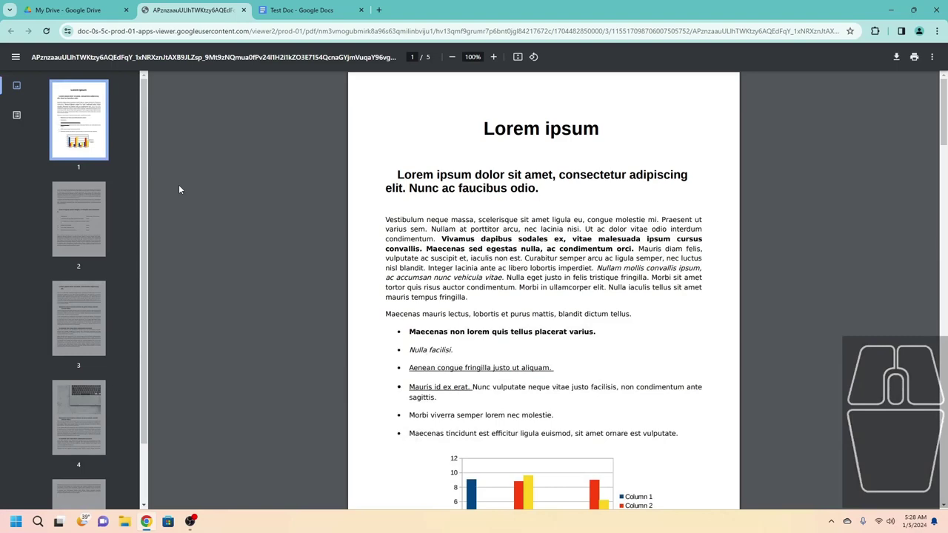
key(ctrl+p)
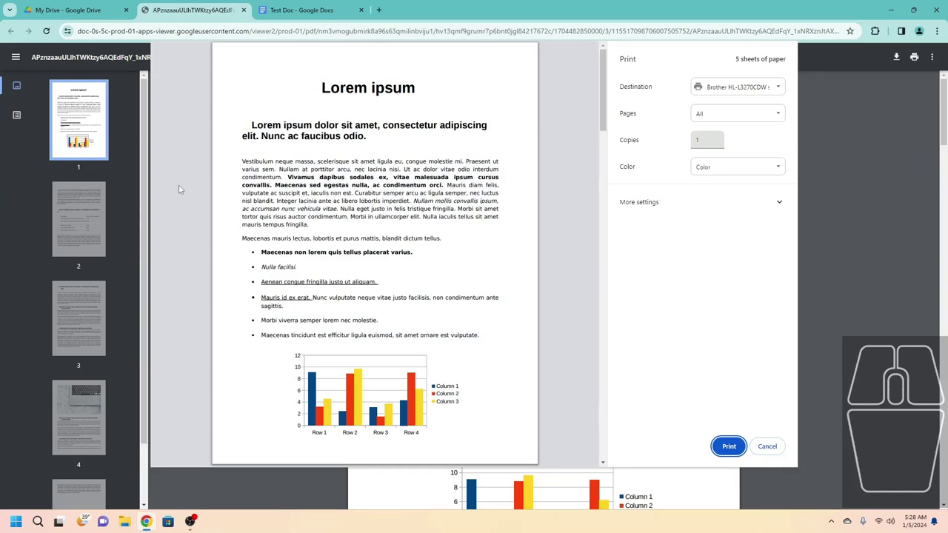
click(770, 88)
click(759, 102)
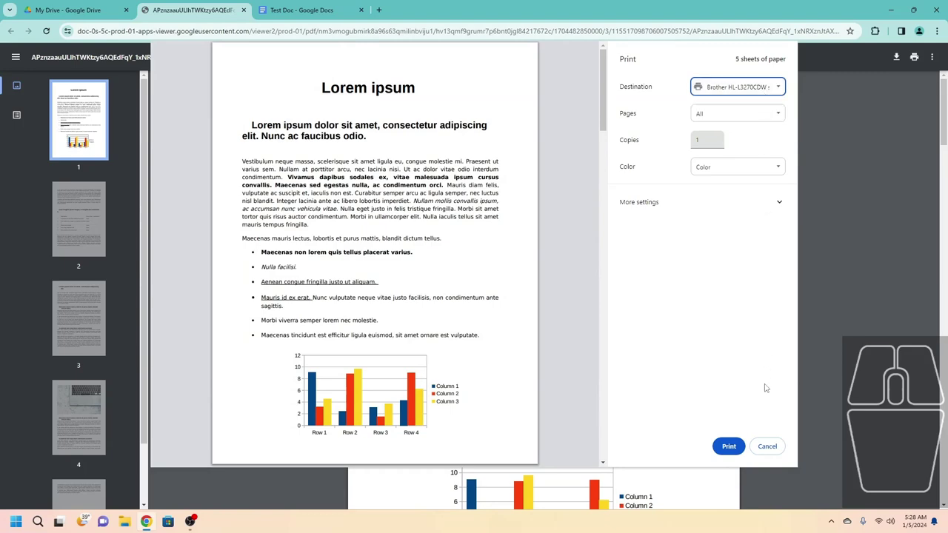
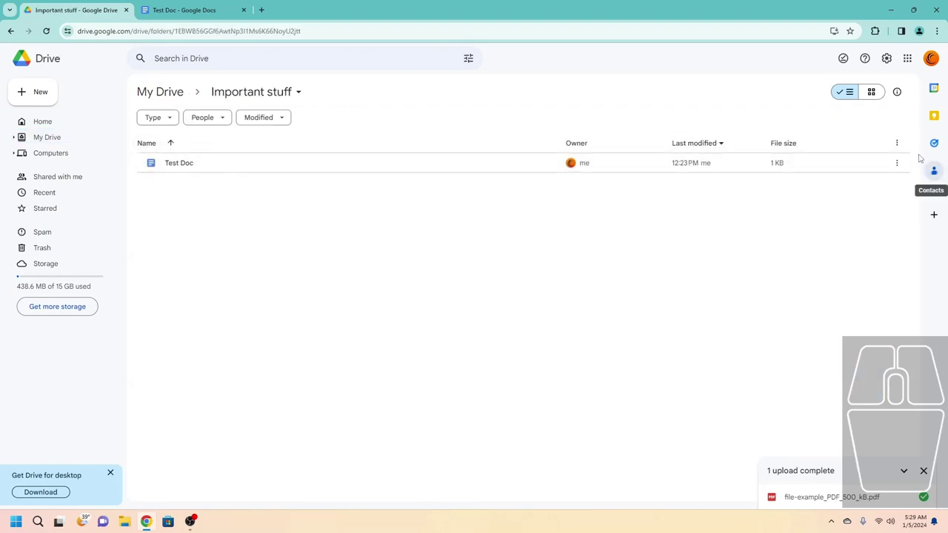
Append 'IMPORTANT STUFF' after 'video' in Test Doc, then return to the Important stuff folder
click(175, 167)
double_click(174, 167)
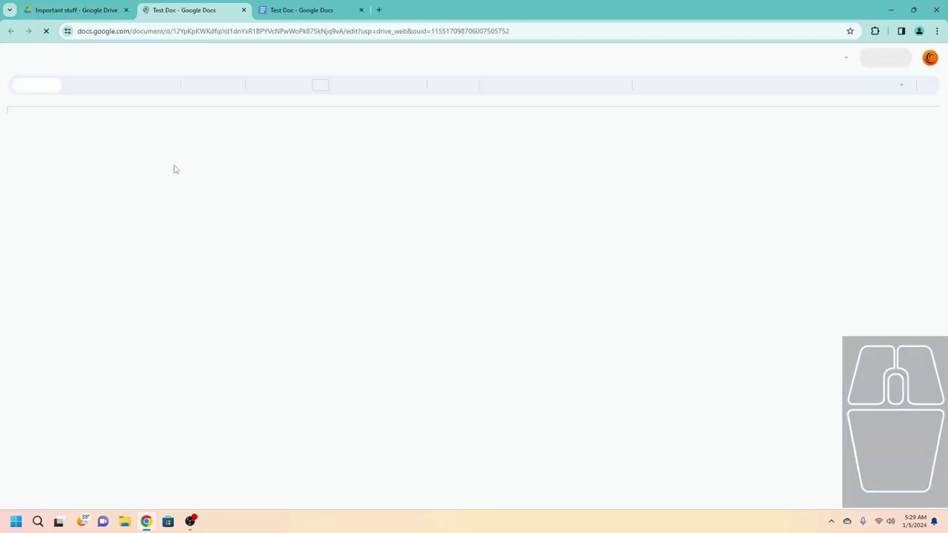
click(402, 210)
click(454, 170)
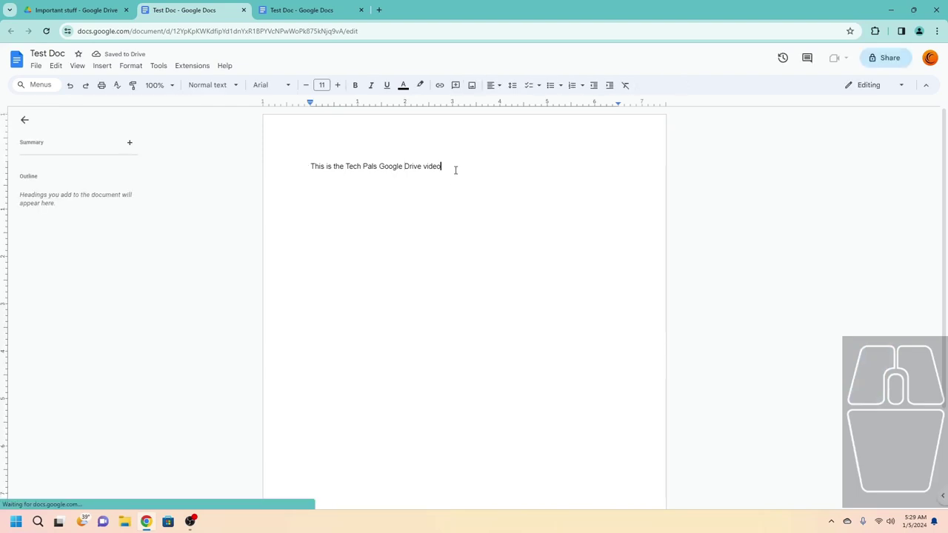
text(IMPORT)
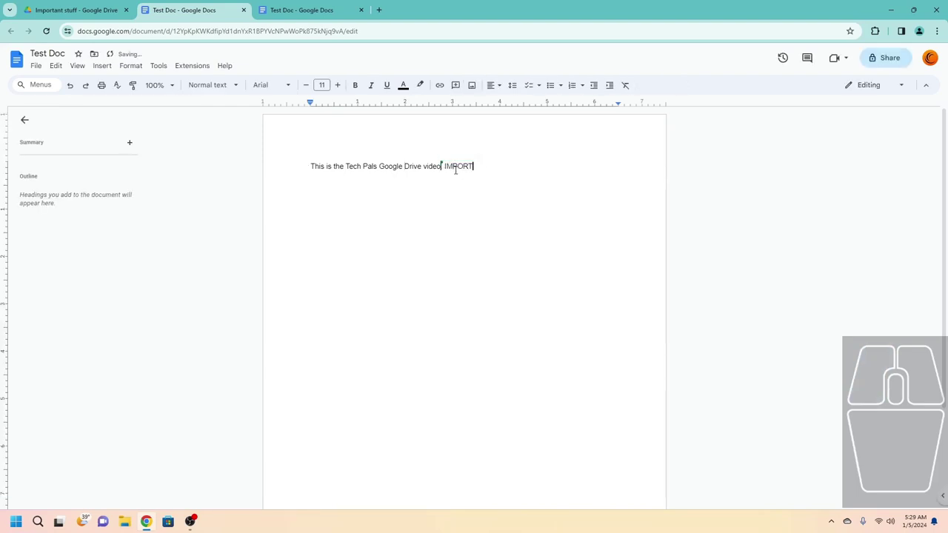
text(ANT STUFF)
click(74, 10)
click(727, 284)
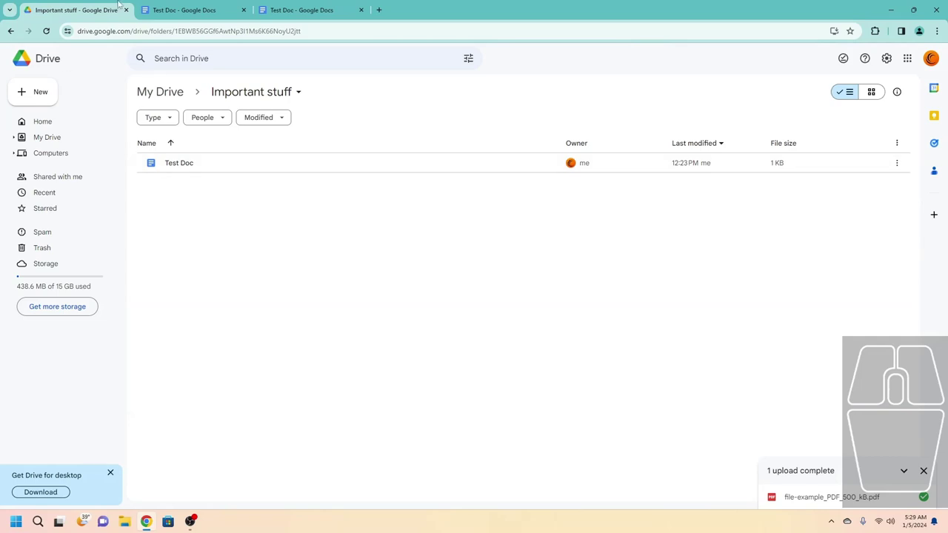
Close the extra Test Doc tabs and open Test Doc's sharing settings
click(244, 11)
click(243, 10)
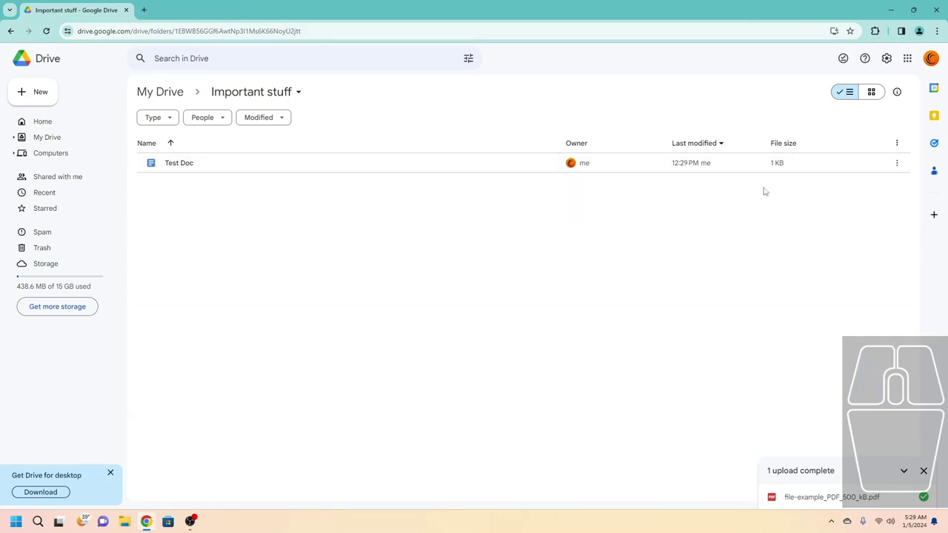
click(897, 163)
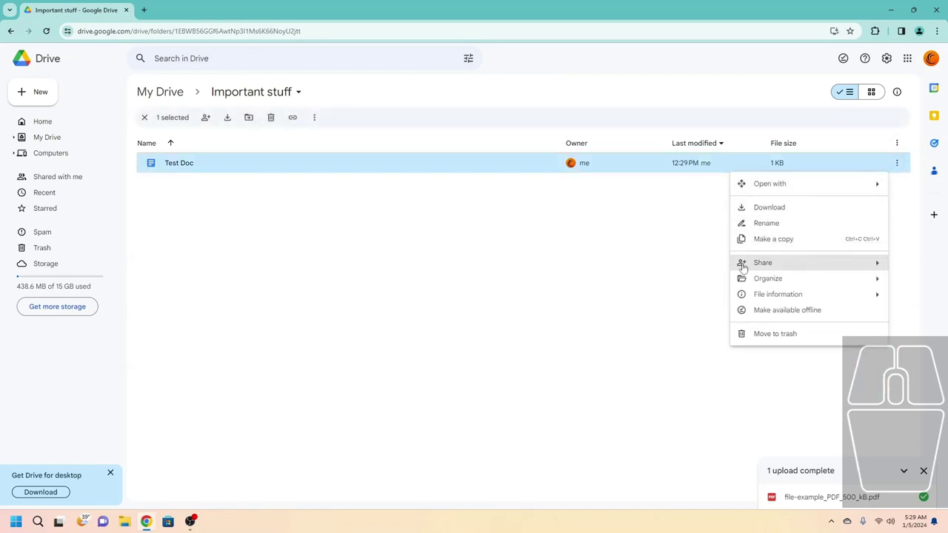
click(757, 264)
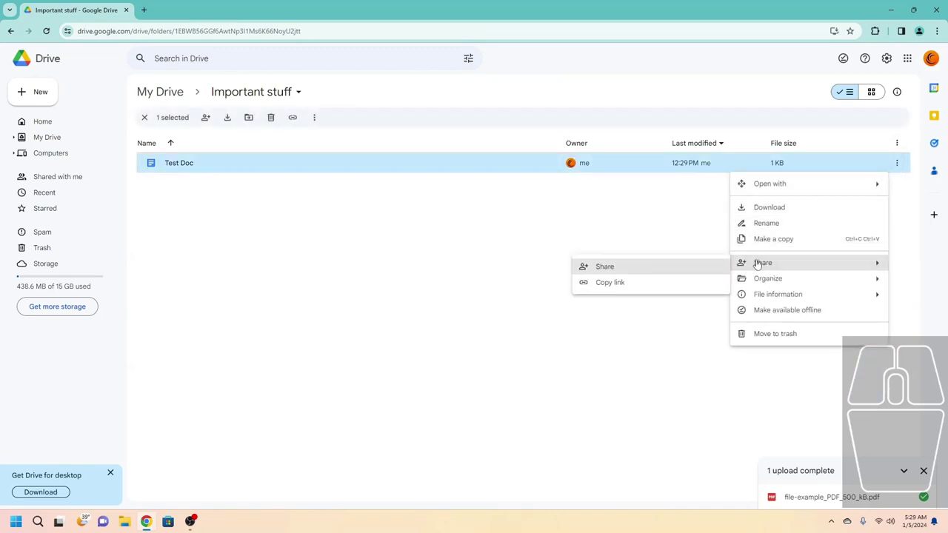
click(605, 267)
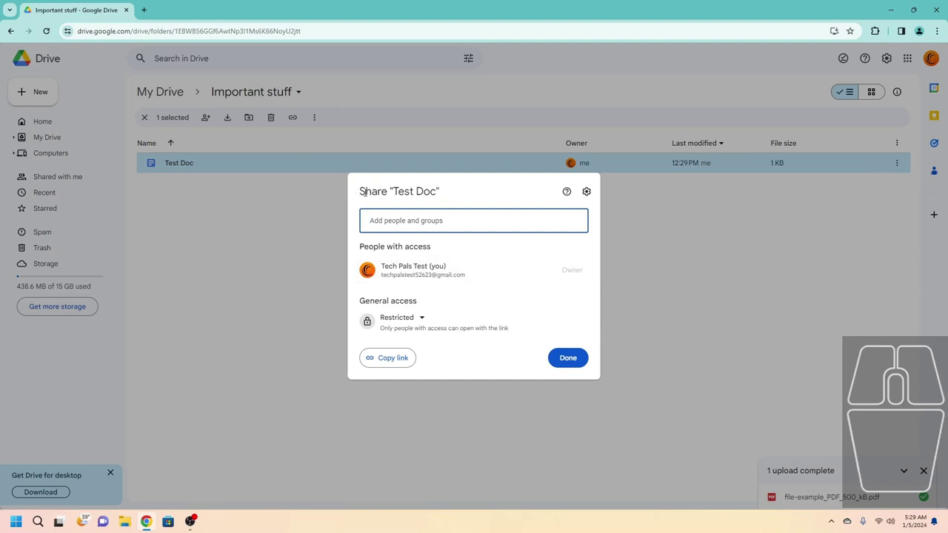
Add the recipient's e-mail address to Test Doc's share dialog
drag(361, 192, 443, 194)
click(446, 217)
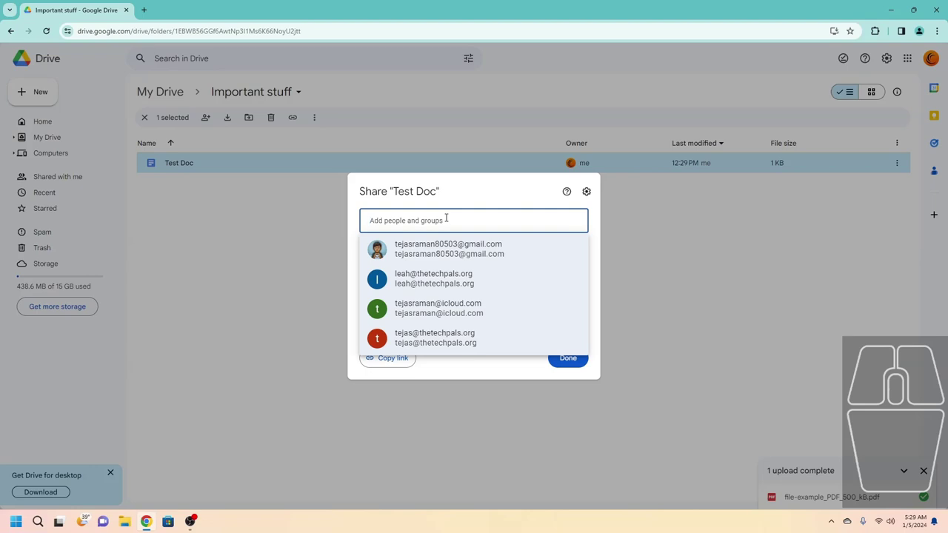
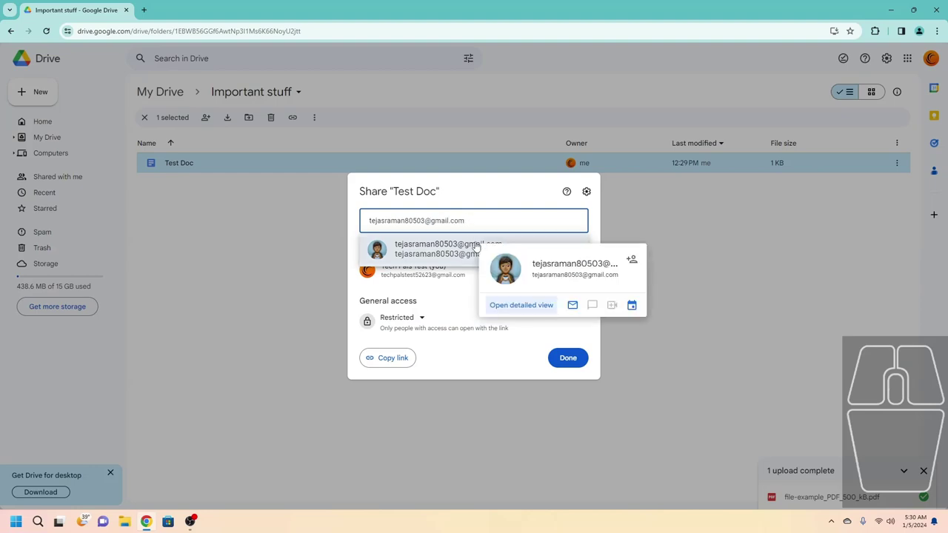
key(Return)
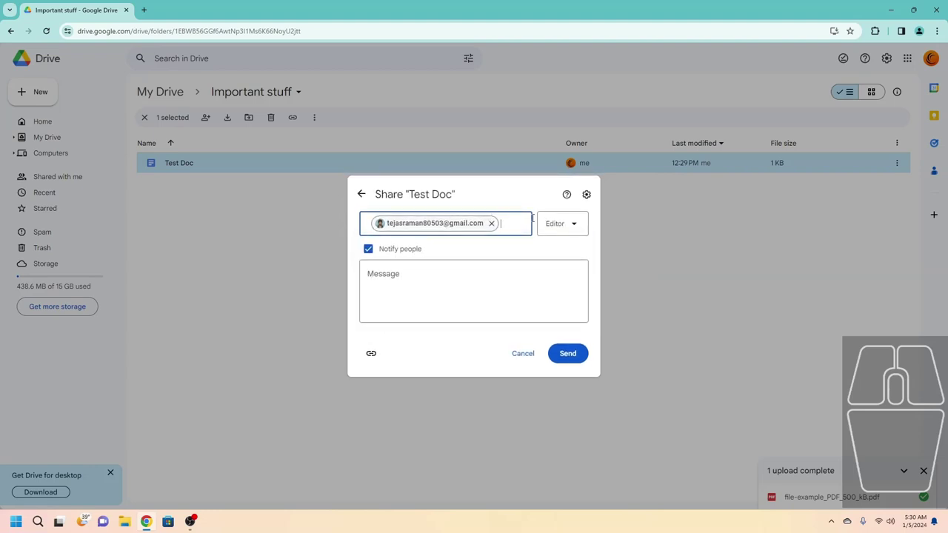
Change the recipient's access from Editor to Viewer and send the invitation
click(546, 245)
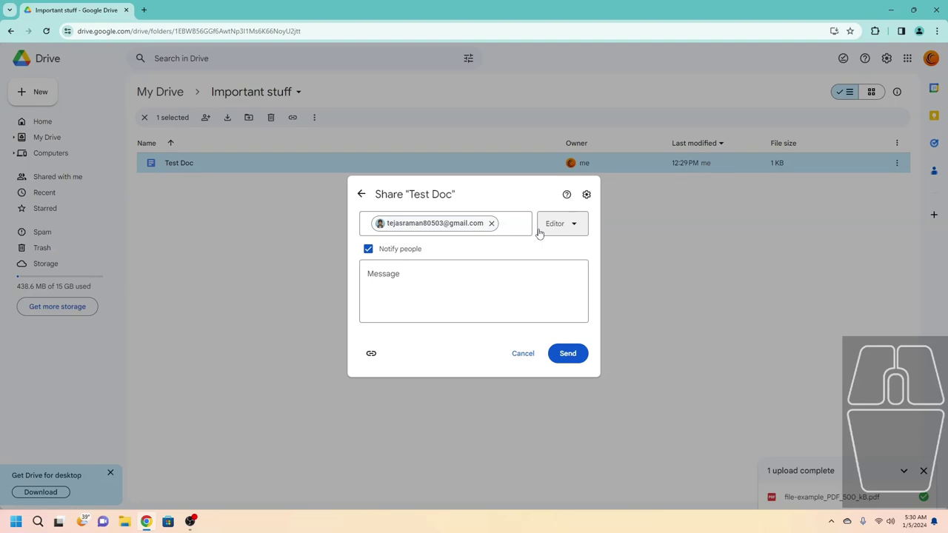
click(551, 229)
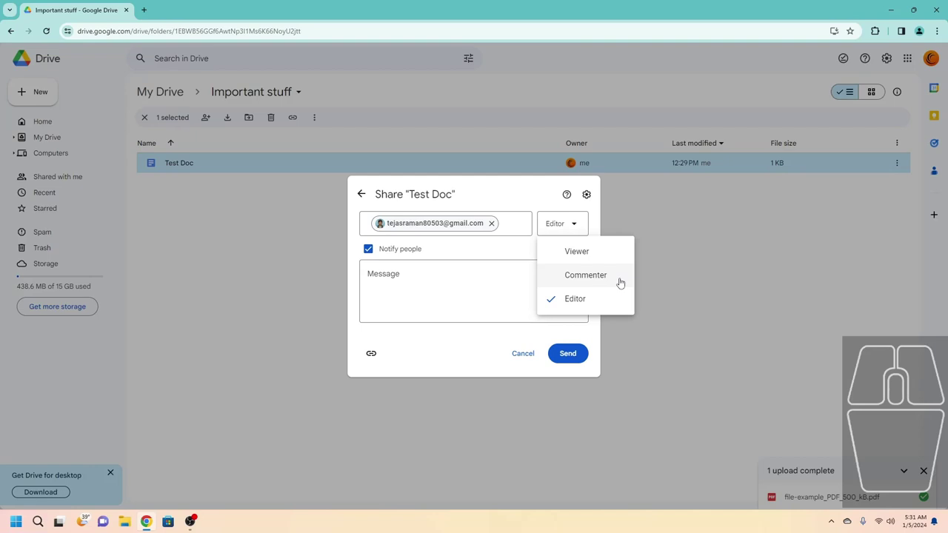
click(610, 250)
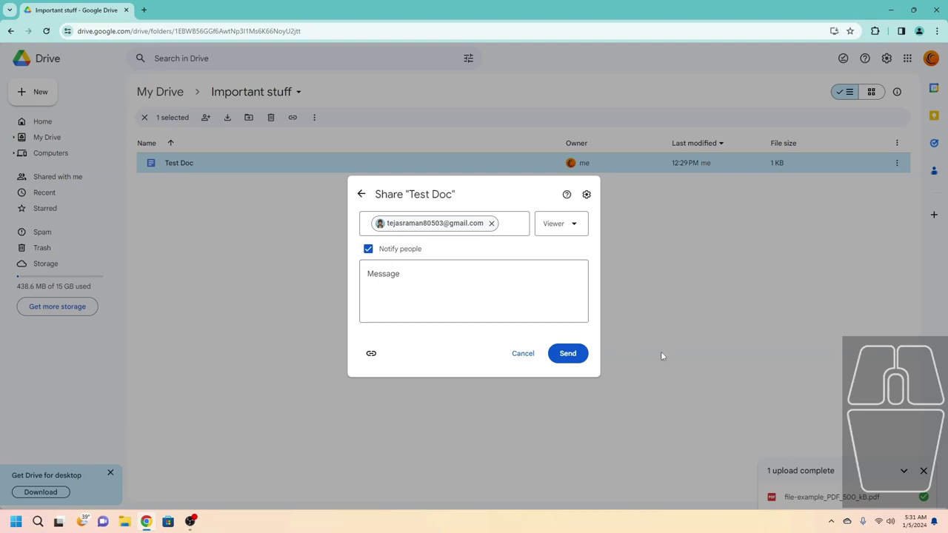
click(583, 359)
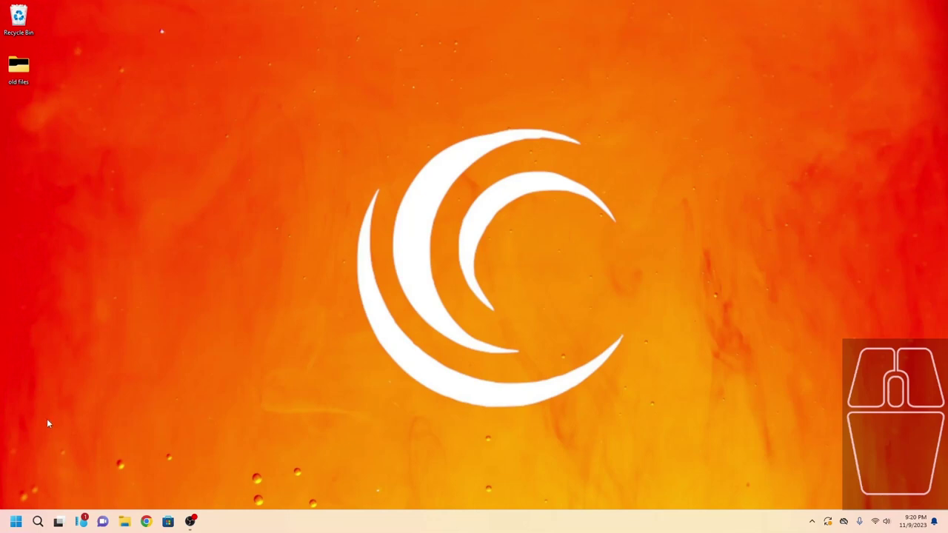
Download Drive for desktop from google.com/drive/download in Chrome
click(147, 522)
text(google.com/driv)
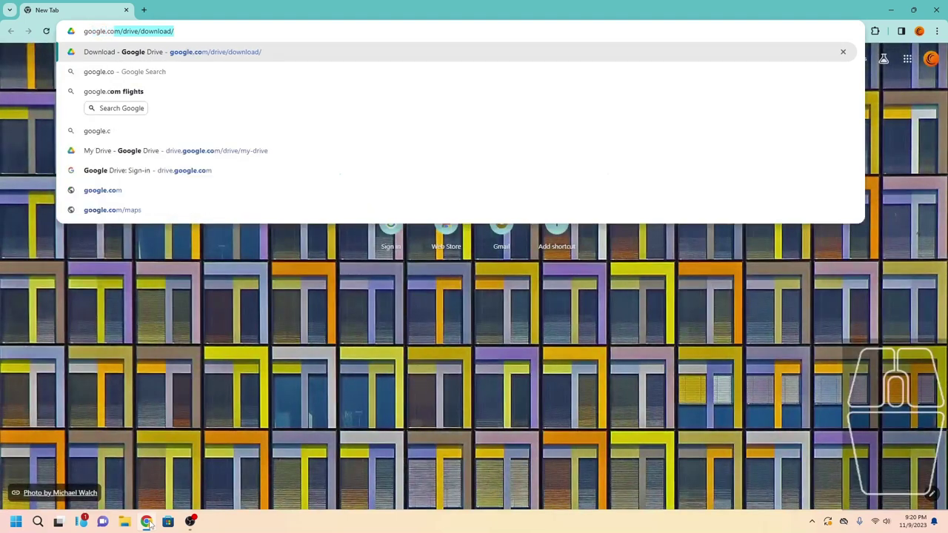
text(e/downloa)
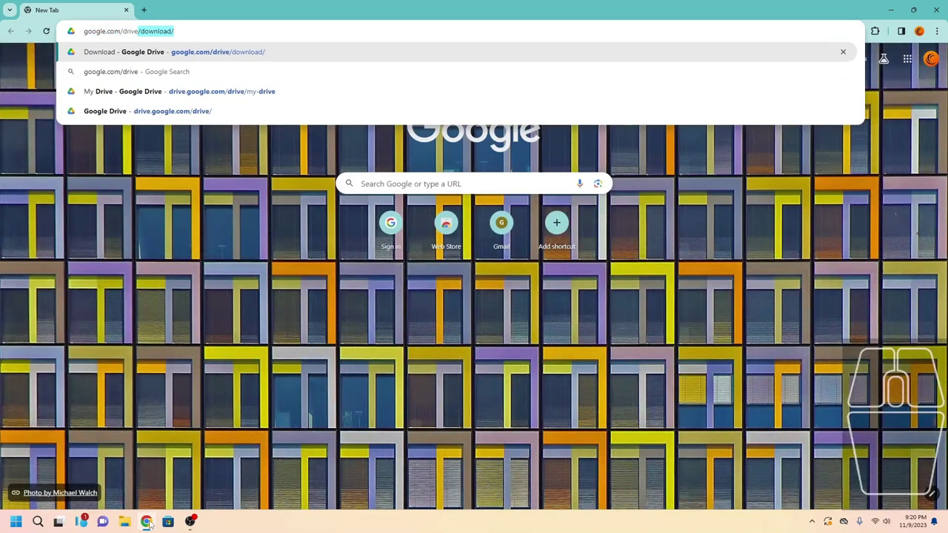
text(d)
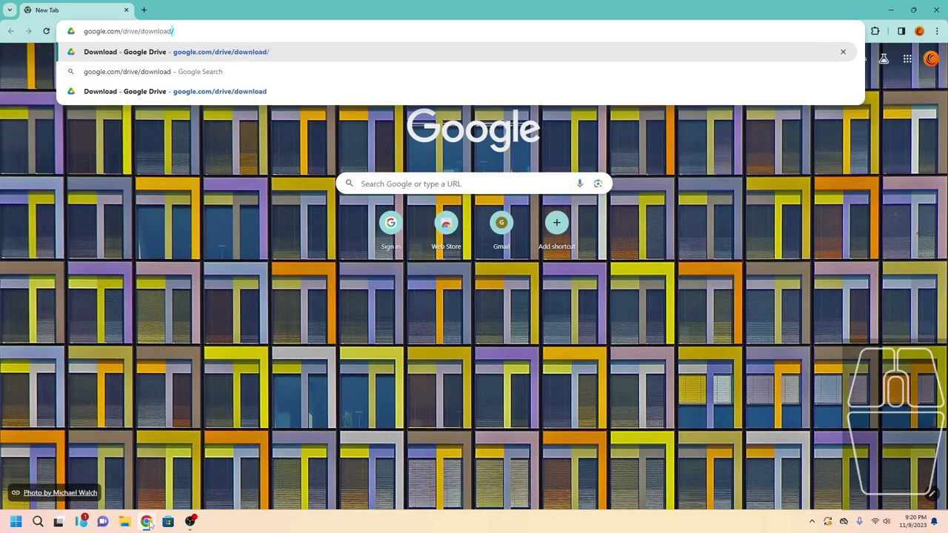
key(Return)
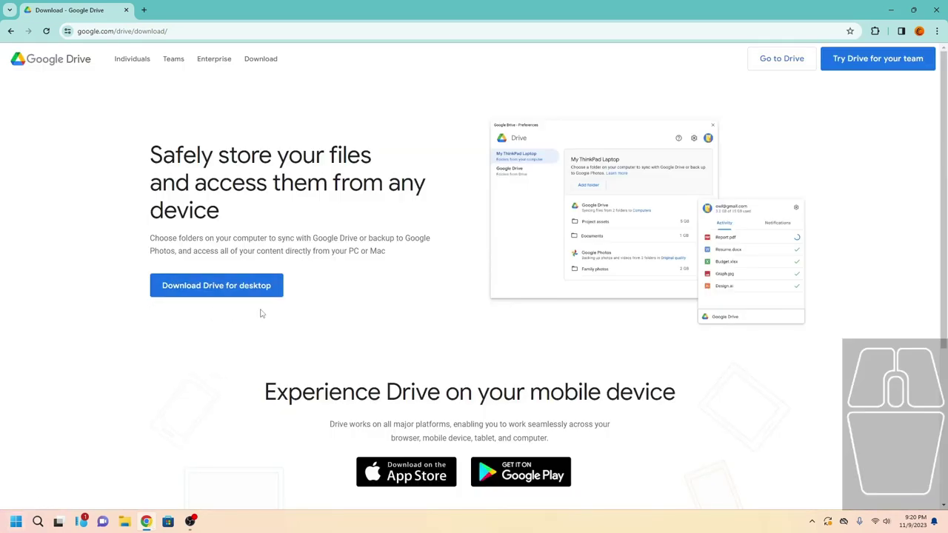
click(224, 286)
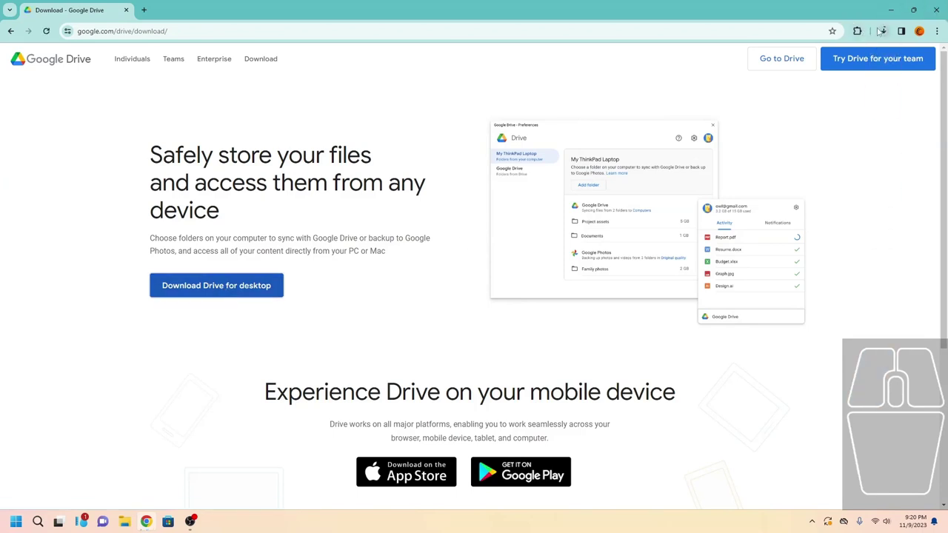
Check the download progress and run GoogleDriveSetup.exe from the downloads list
click(884, 32)
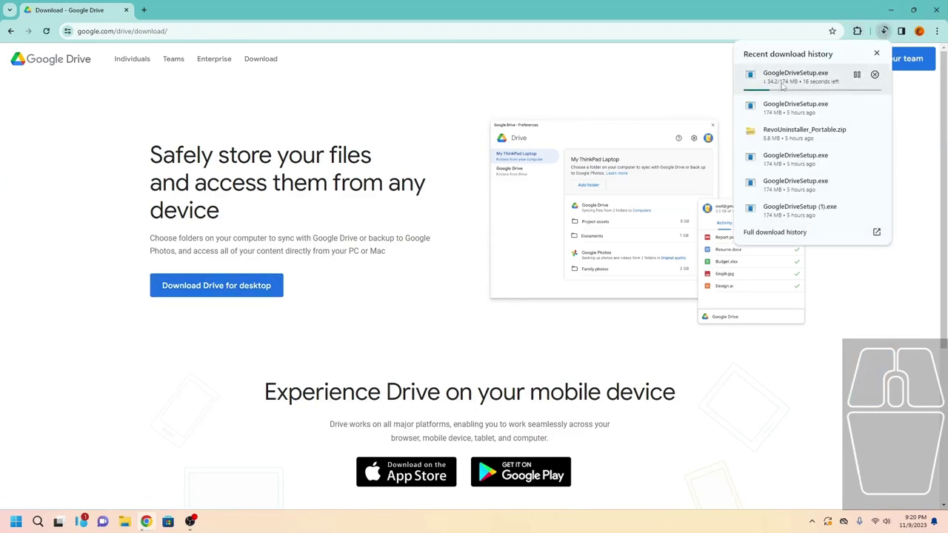
click(902, 131)
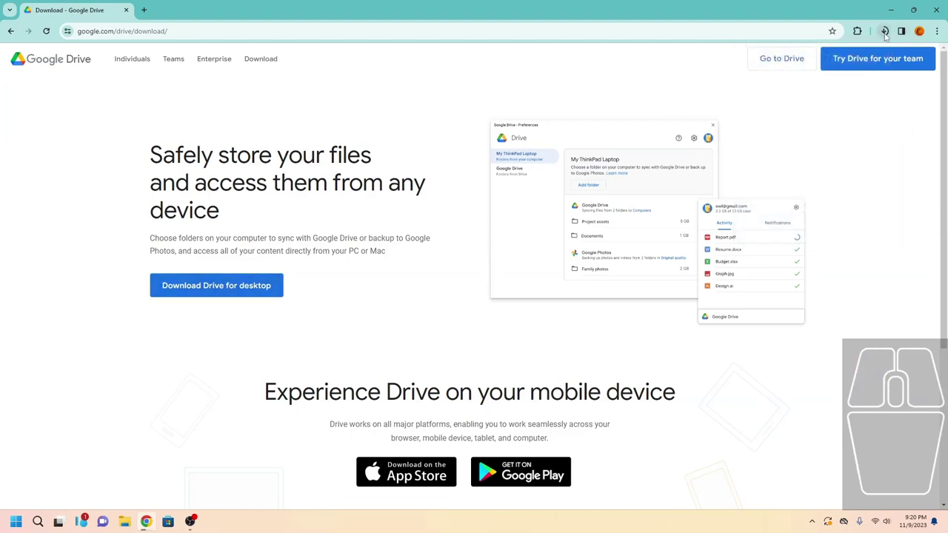
click(885, 33)
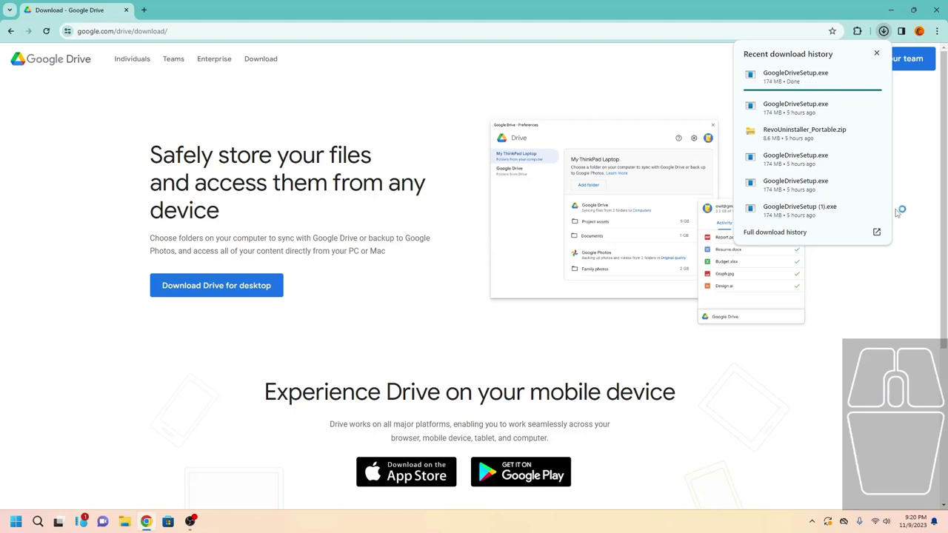
mouse_move(801, 77)
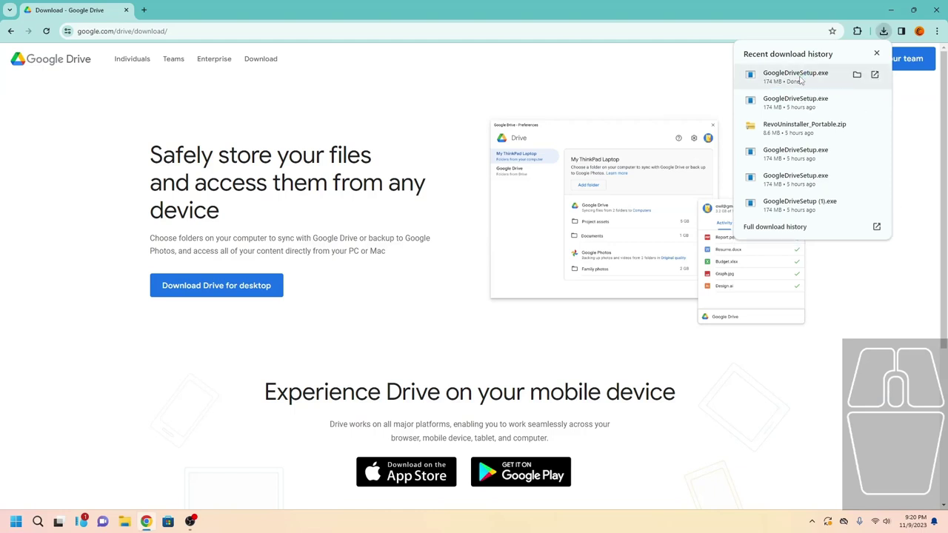
click(801, 80)
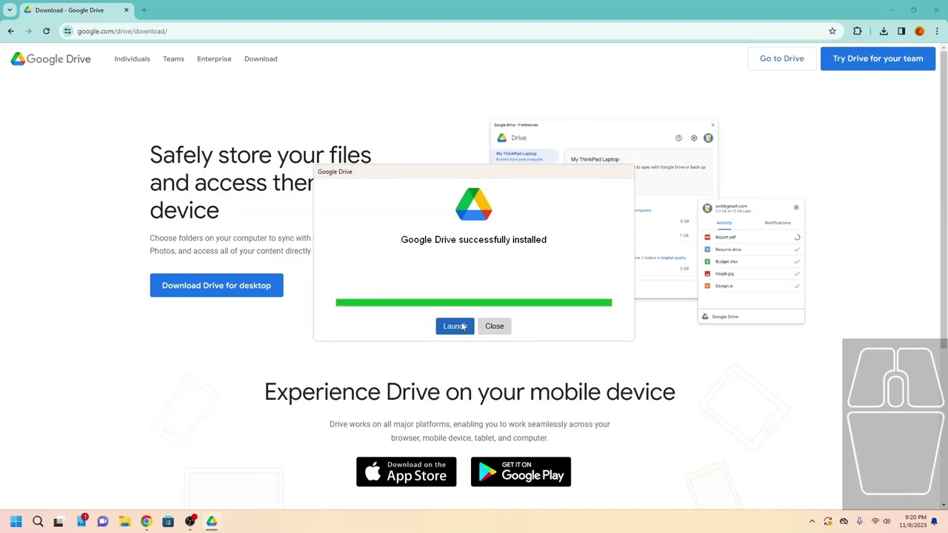
Launch the newly installed Google Drive and start signing in
click(463, 326)
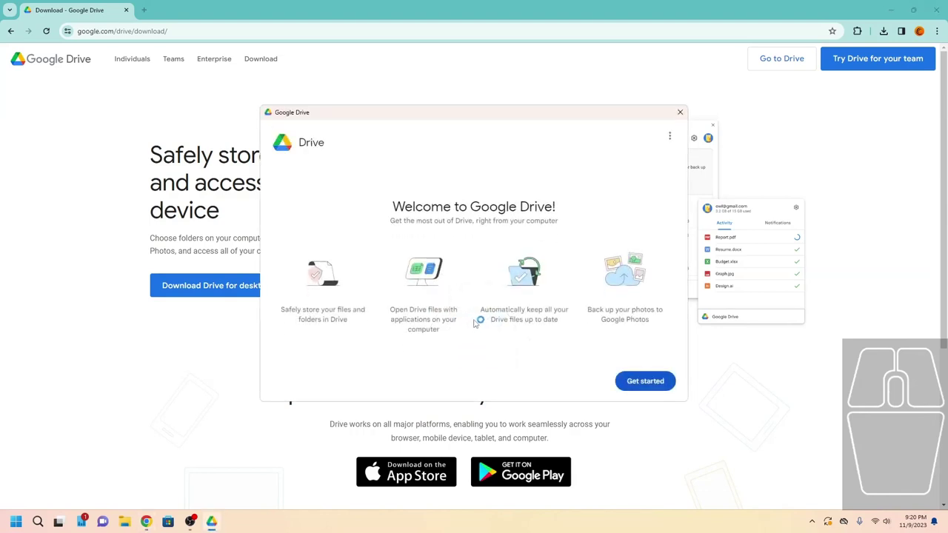
click(630, 382)
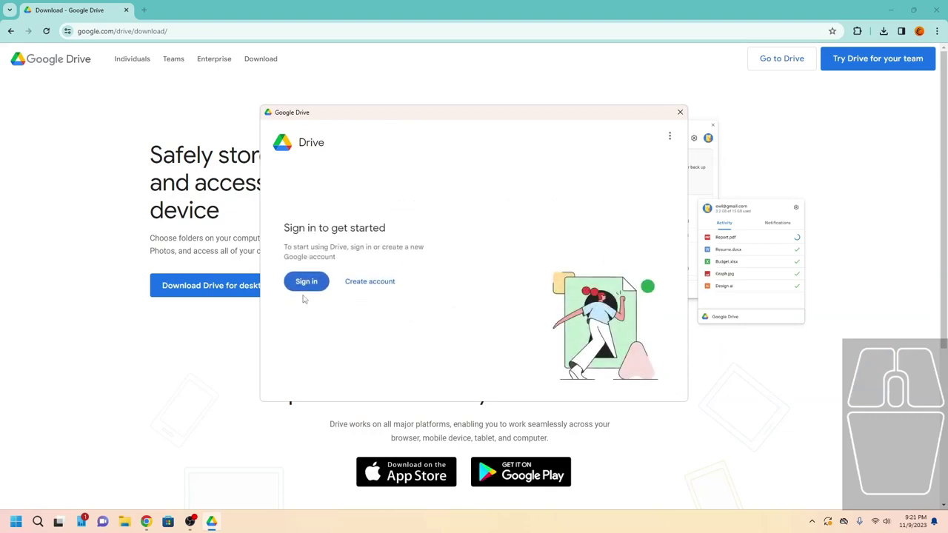
click(302, 282)
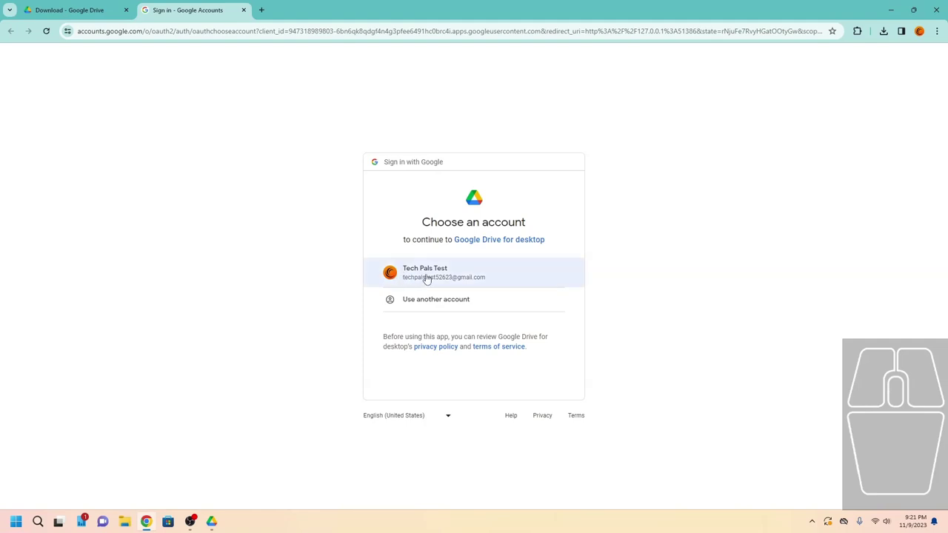
Choose the Google account, approve the Drive for desktop sign-in, and close the browser
click(426, 279)
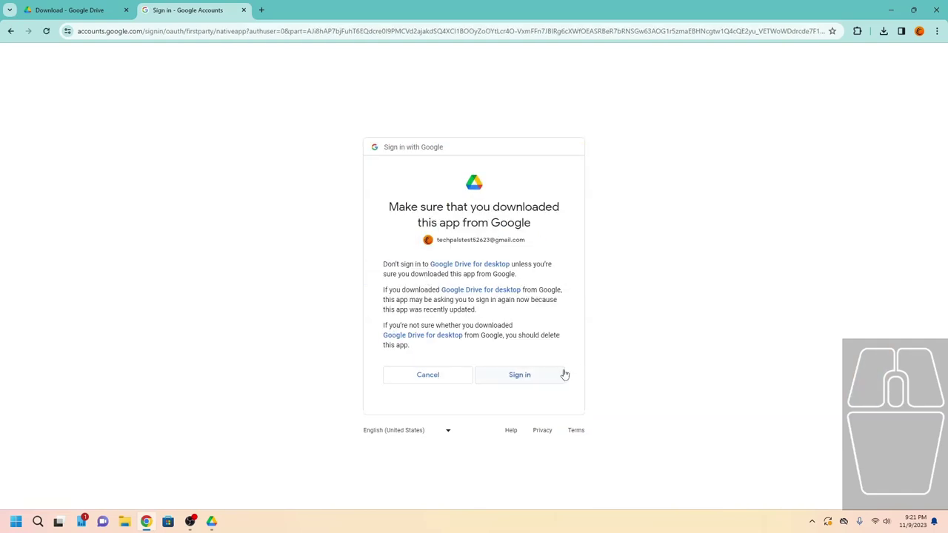
drag(387, 207, 544, 230)
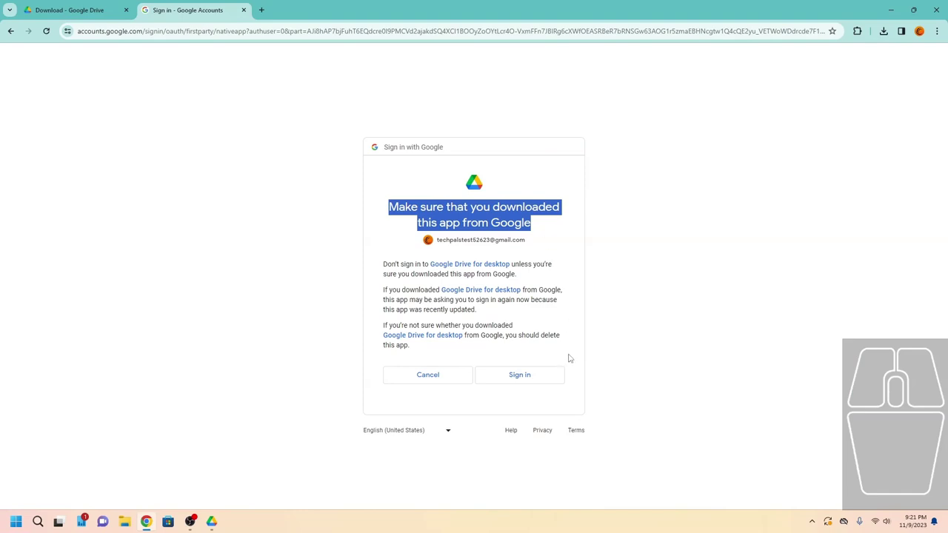
click(512, 378)
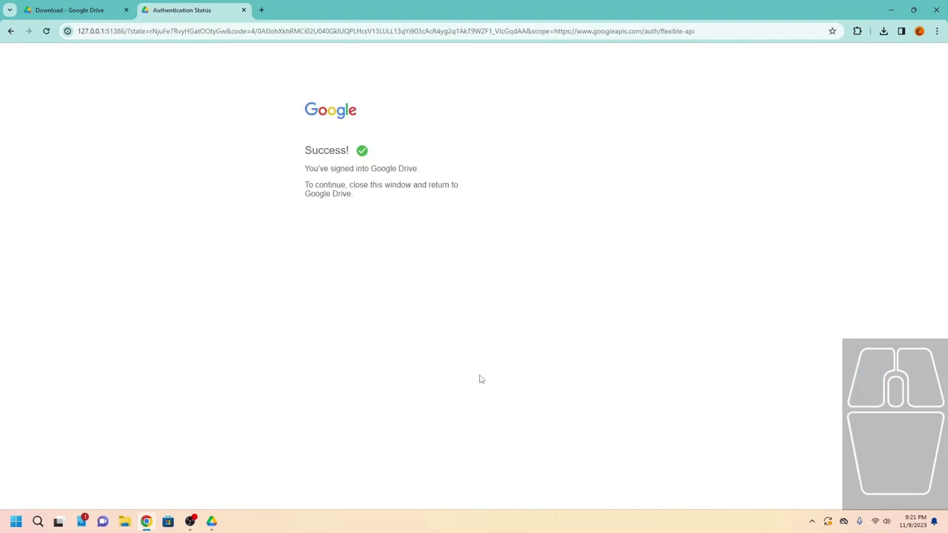
click(938, 10)
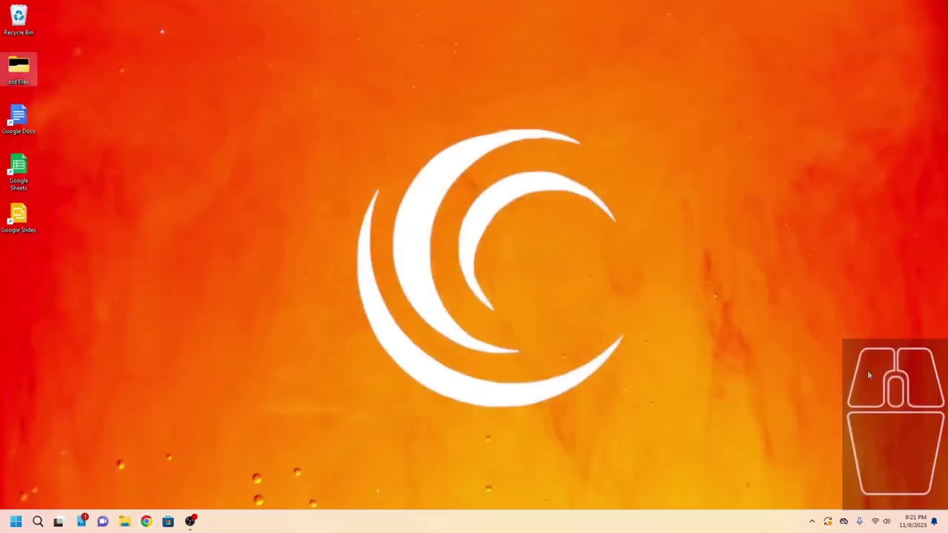
Open Drive setup from the tray and sync Desktop and Documents, merging Documents with the existing folder
click(814, 521)
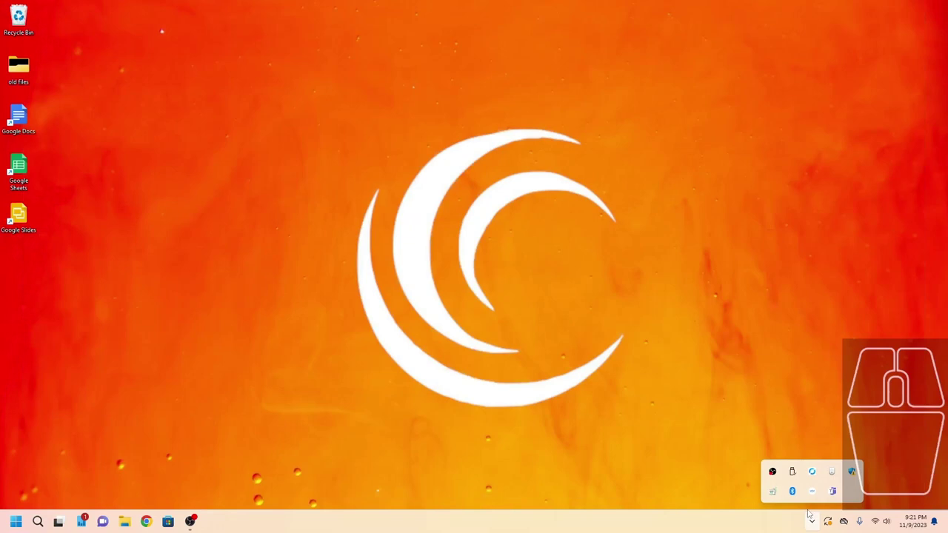
click(562, 401)
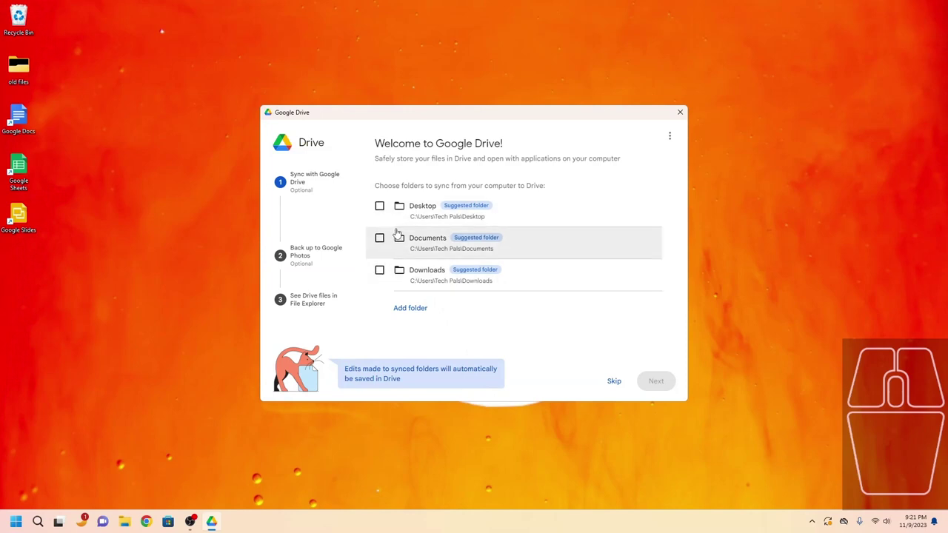
click(382, 213)
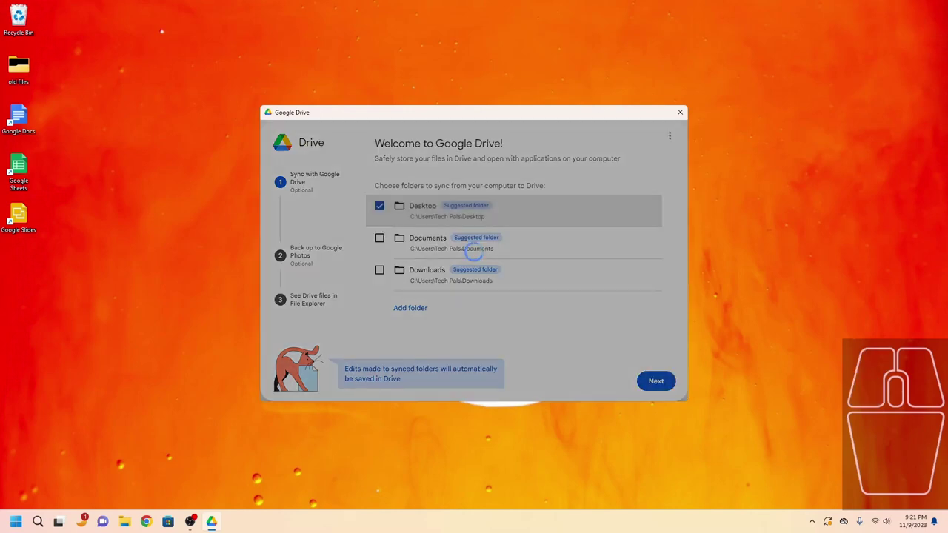
click(554, 331)
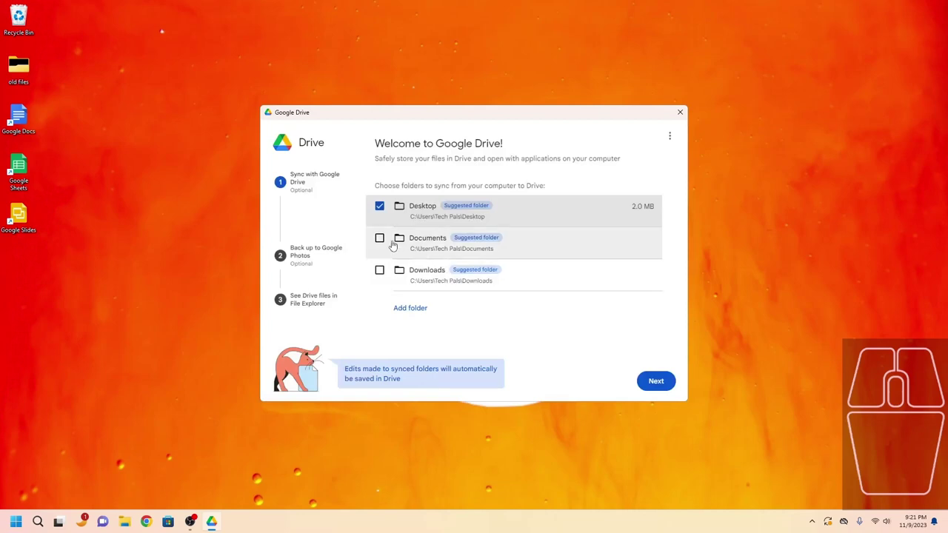
click(388, 241)
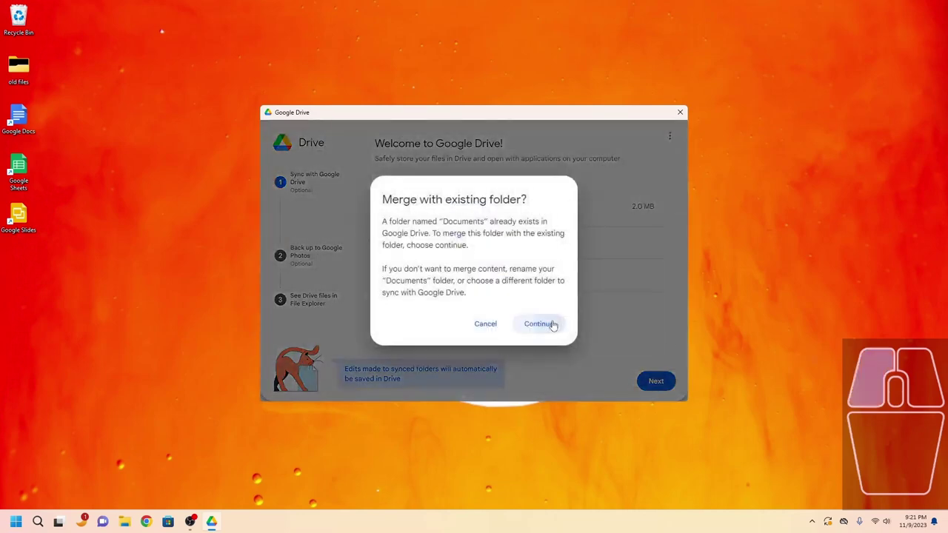
click(551, 324)
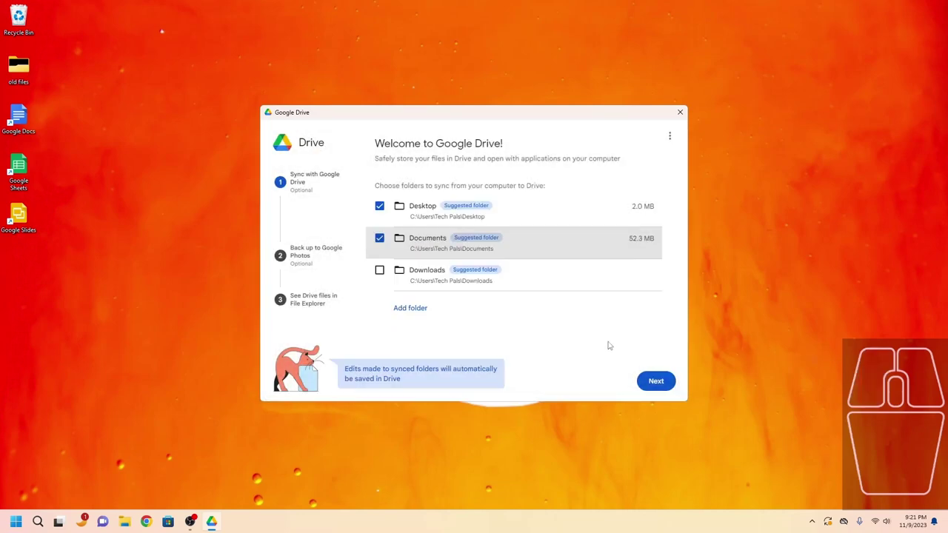
Back up Pictures to Google Photos and finish setup, dismissing the status popup
click(656, 382)
click(559, 327)
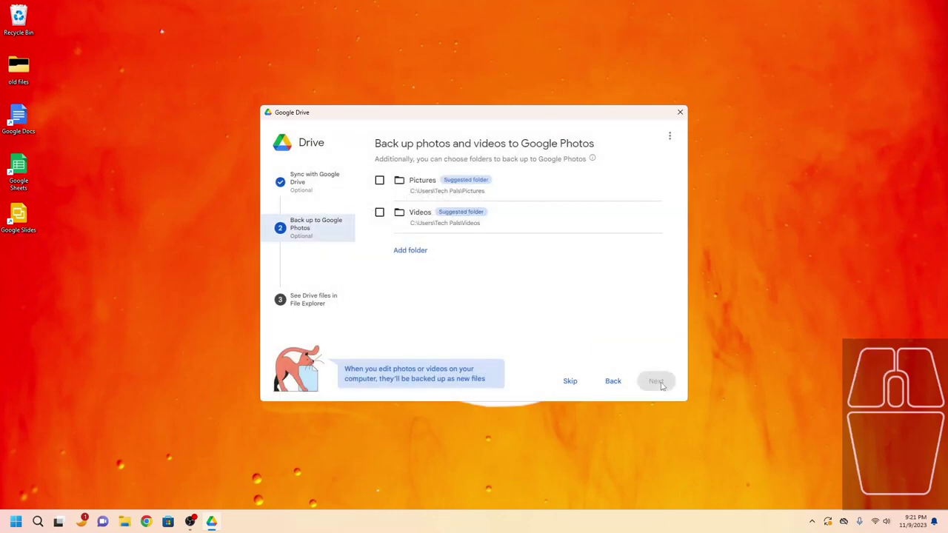
click(379, 180)
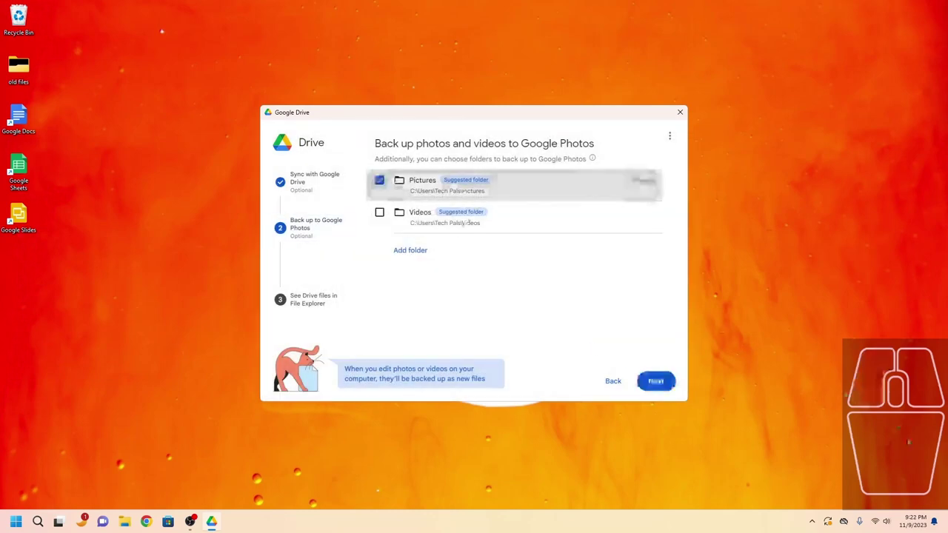
click(656, 382)
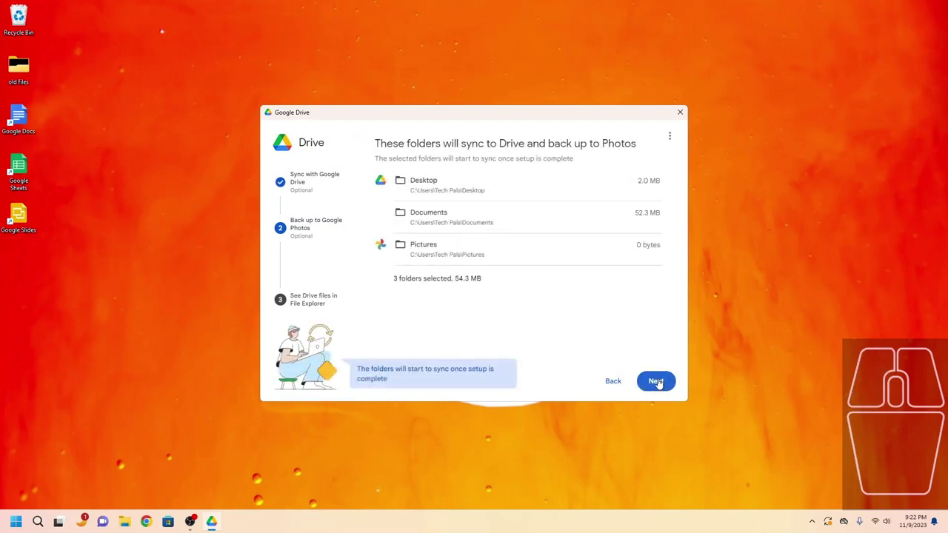
click(656, 382)
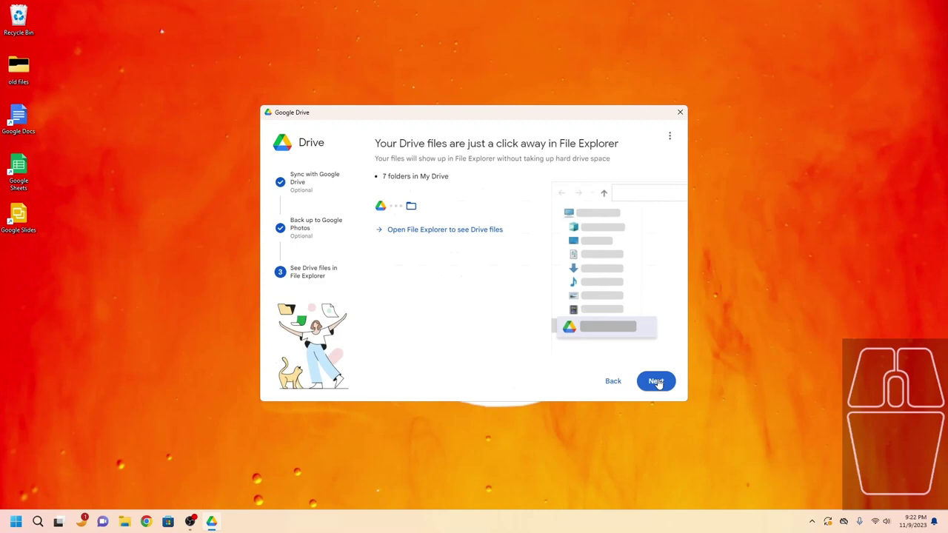
click(657, 382)
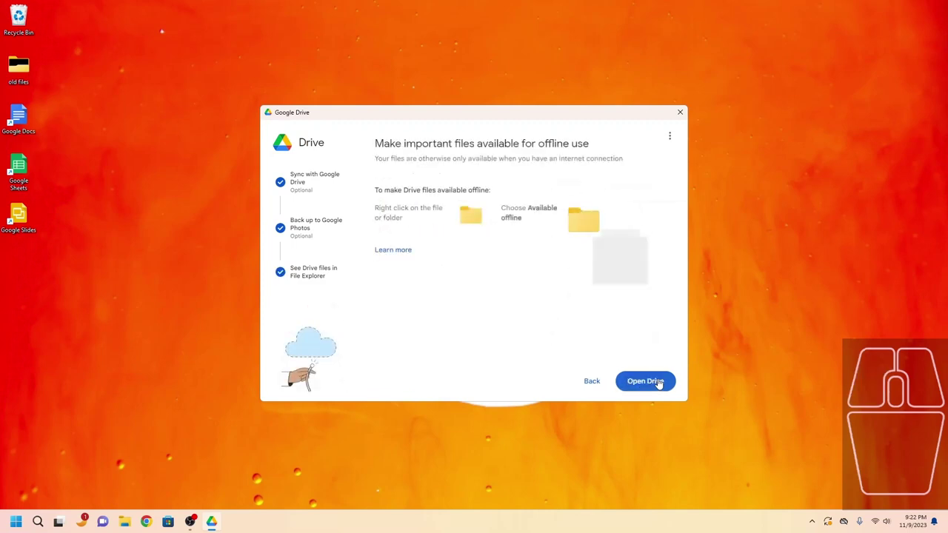
click(645, 382)
click(459, 343)
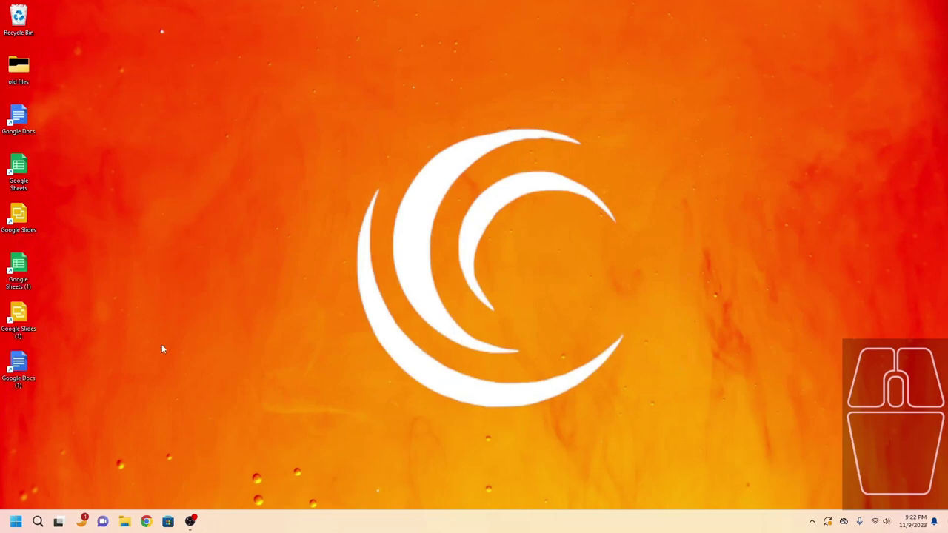
Open File Explorer to Google Drive (G:) > My Drive, and open the desktop's old files folder
click(16, 521)
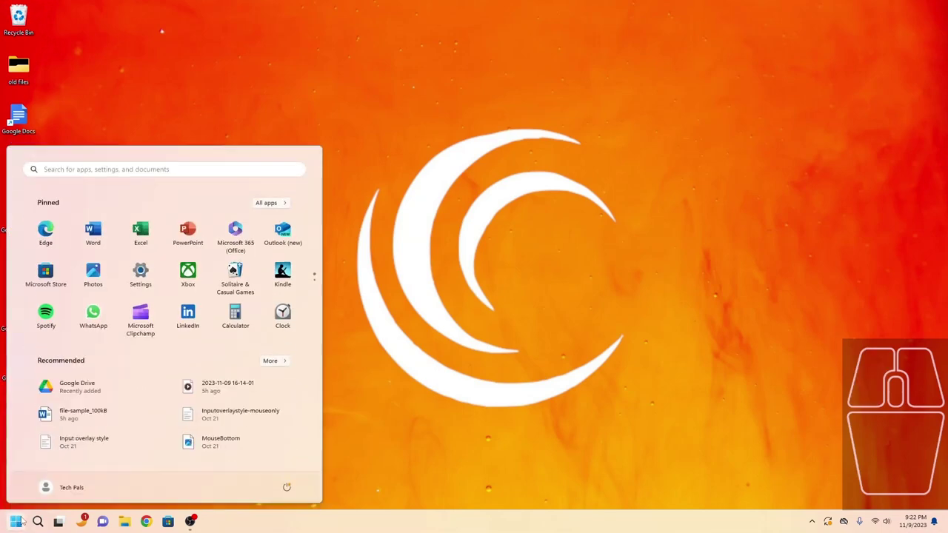
text(explorer)
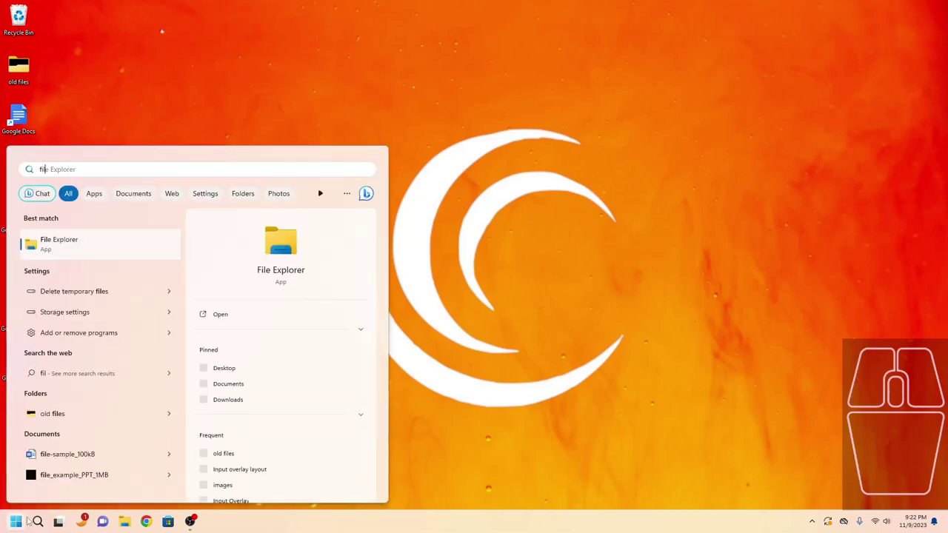
key(Return)
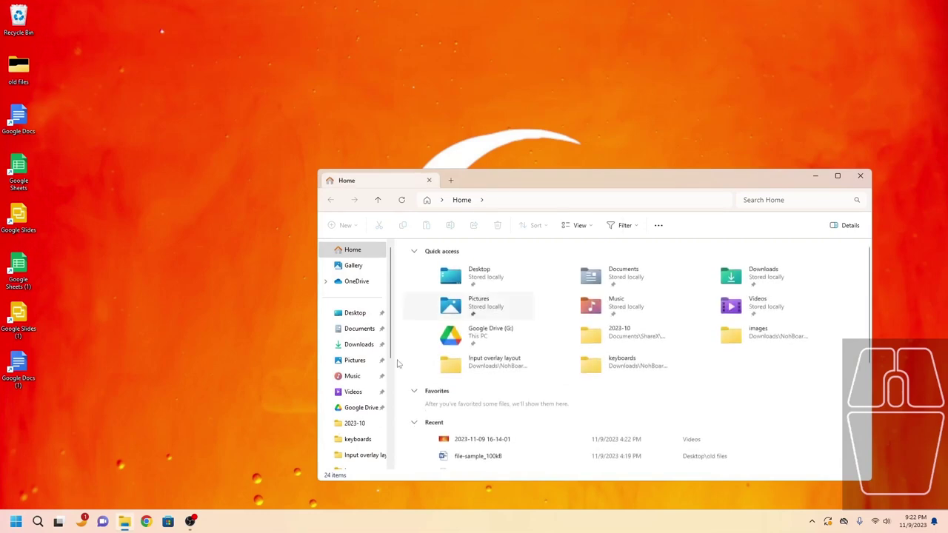
scroll(363, 392, down, 2)
scroll(364, 392, up, 3)
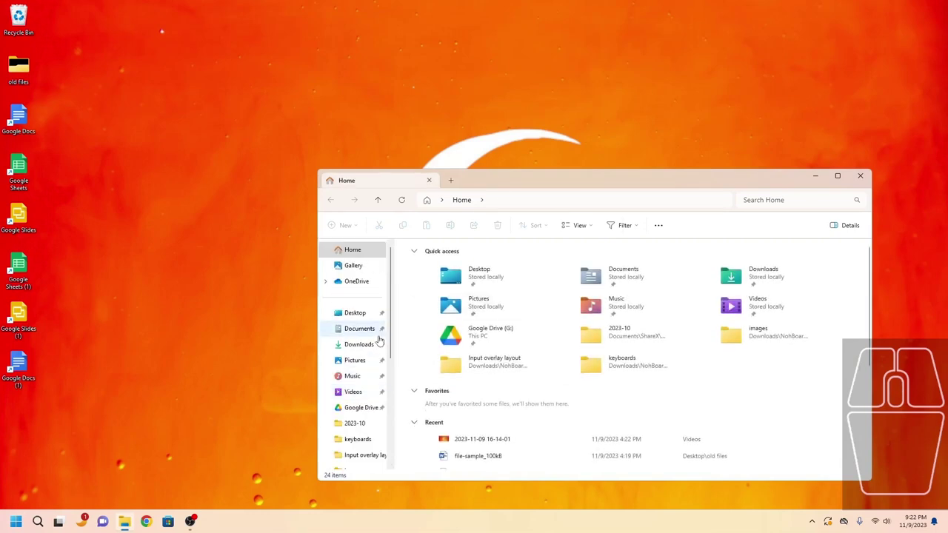
click(348, 409)
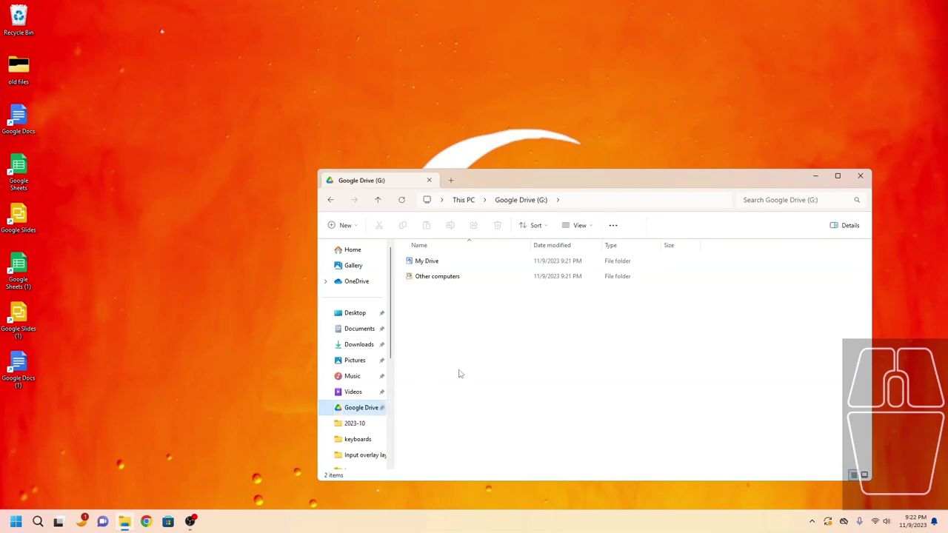
double_click(471, 265)
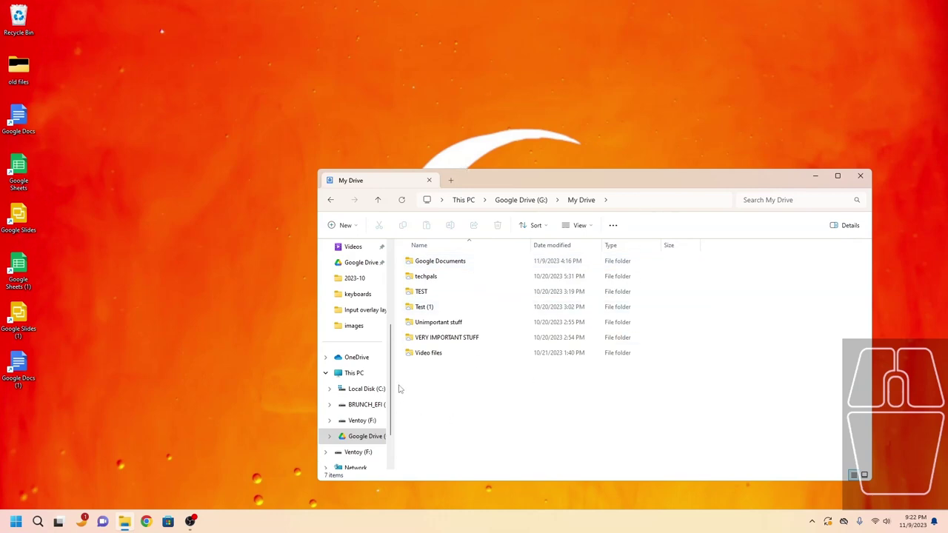
double_click(19, 67)
Arrange the old files and My Drive windows side by side and drag file-sample_100kB into My Drive
drag(584, 205, 271, 27)
drag(683, 169, 751, 197)
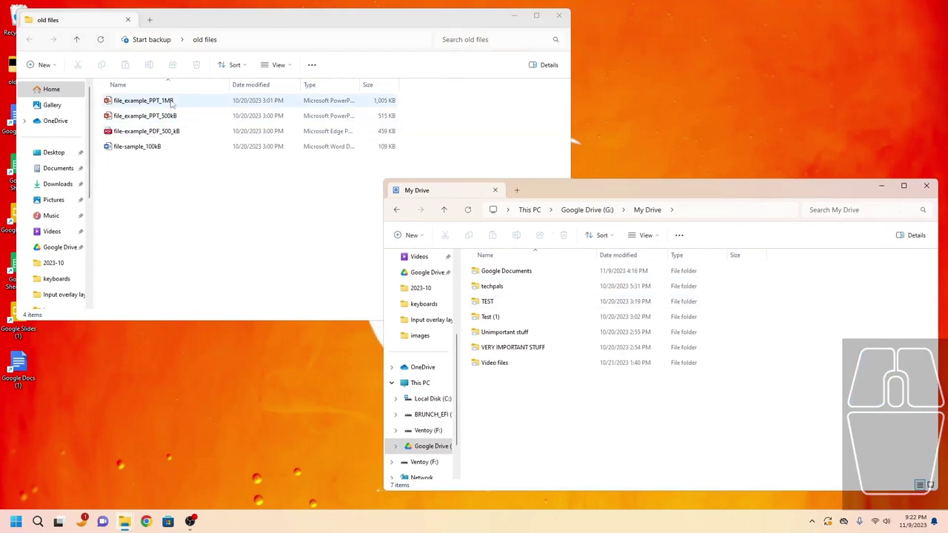
drag(177, 110, 393, 205)
click(248, 201)
drag(248, 201, 296, 83)
click(256, 171)
drag(193, 149, 535, 404)
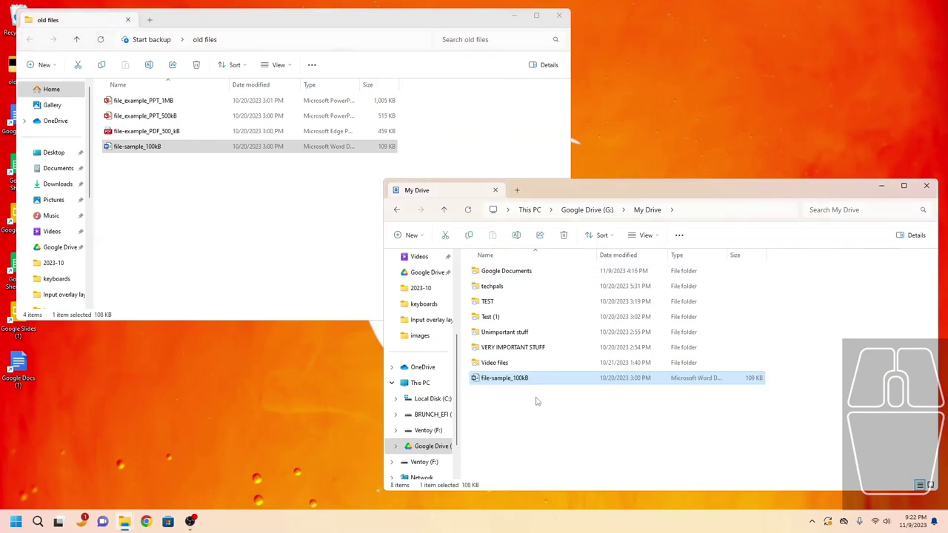
Copy file-example_PDF_500_kB into My Drive with Ctrl+C and Ctrl+V
click(134, 147)
click(147, 137)
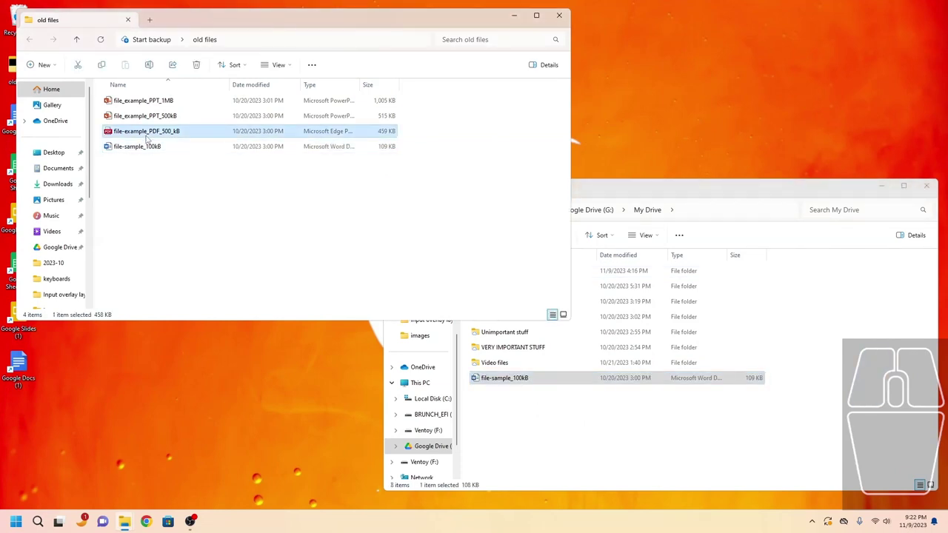
key(ctrl+c)
click(528, 417)
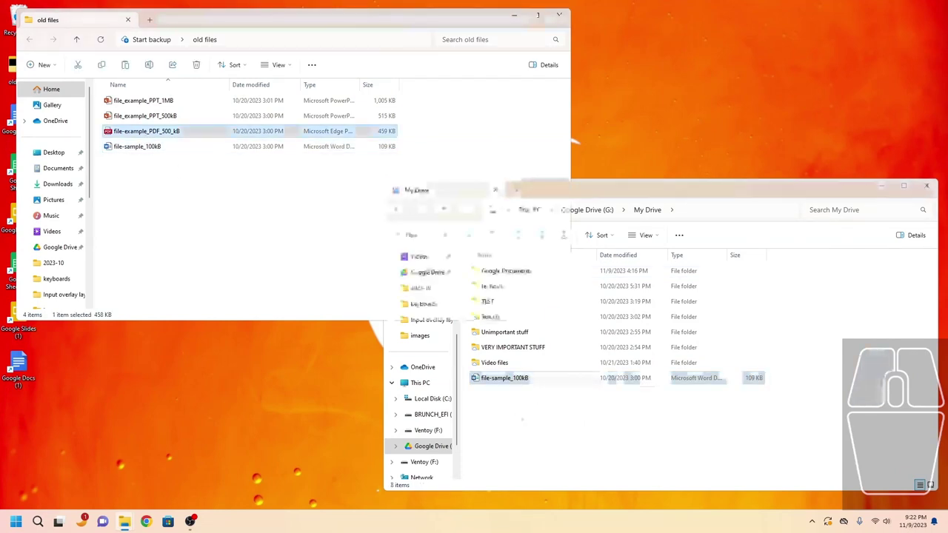
key(ctrl+v)
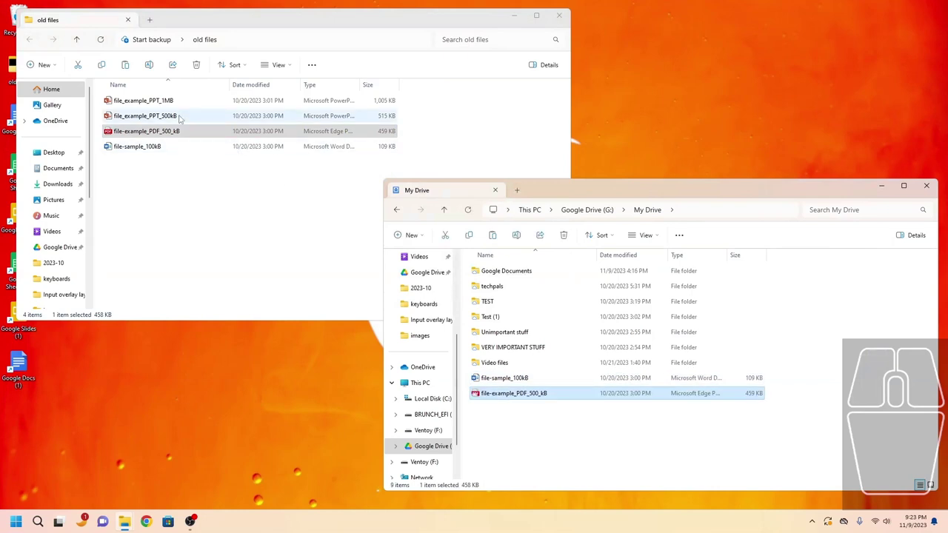
Copy file_example_PPT_500kB into My Drive using the right-click Copy and Paste commands
click(176, 117)
right_click(176, 118)
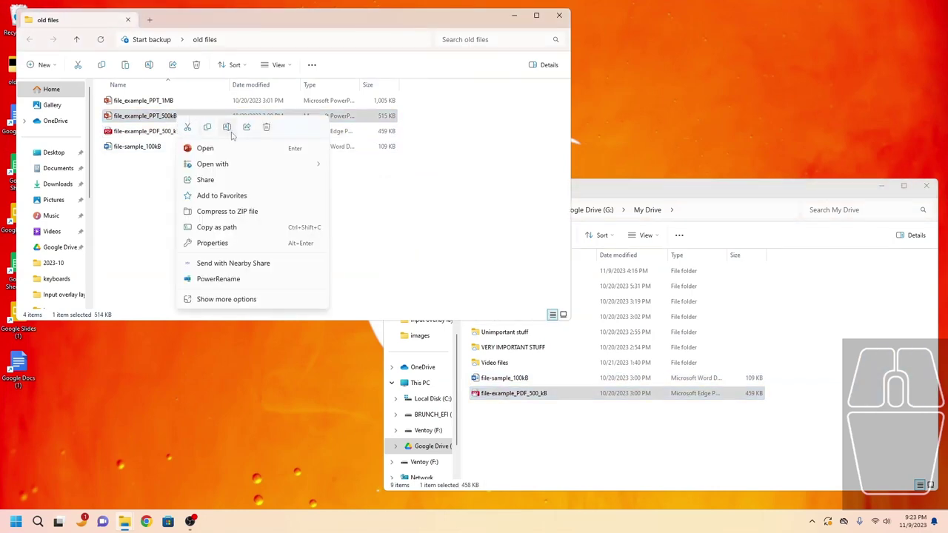
click(209, 128)
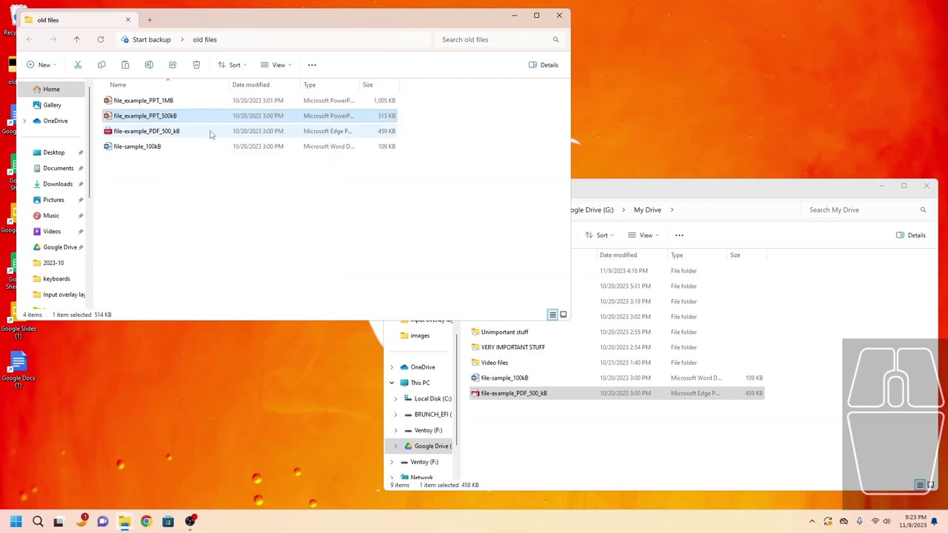
click(662, 467)
right_click(645, 451)
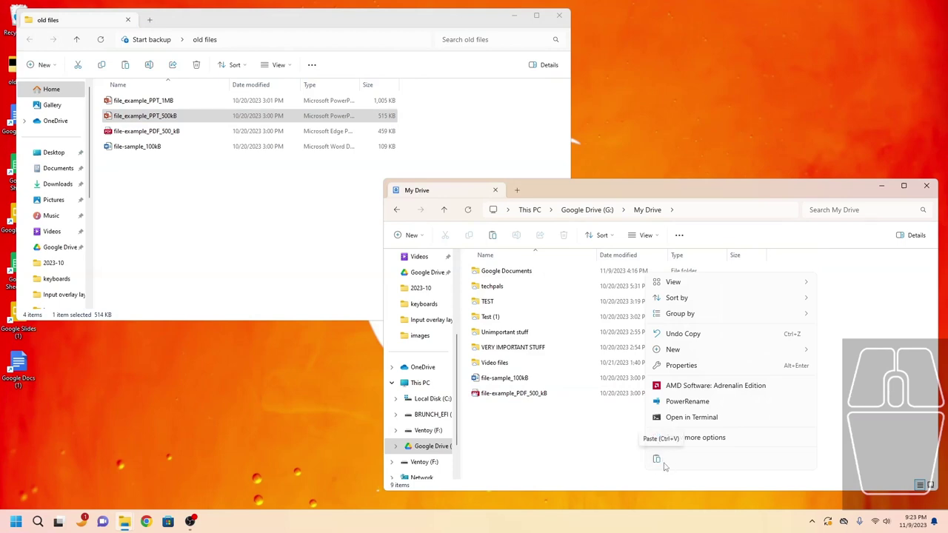
click(661, 460)
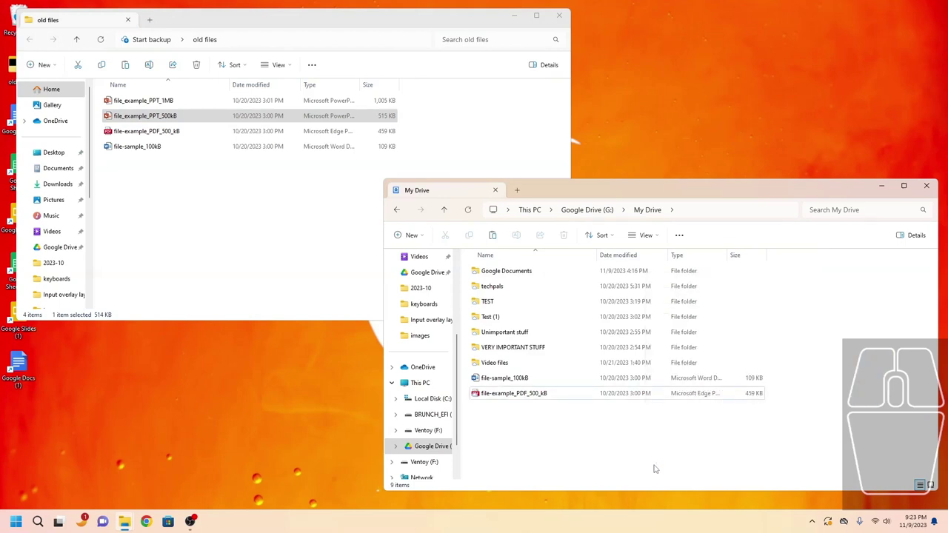
click(505, 453)
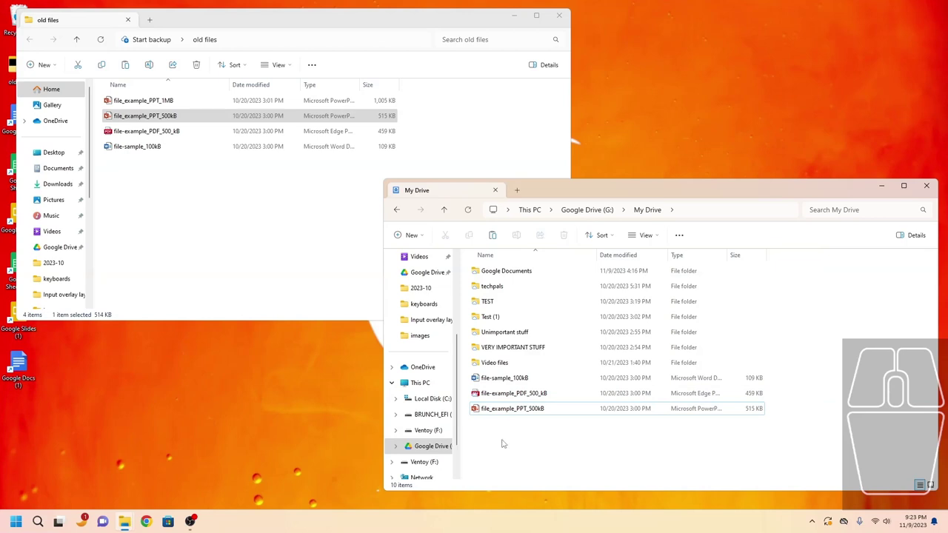
Create a new folder named 'Old files' in My Drive
right_click(503, 444)
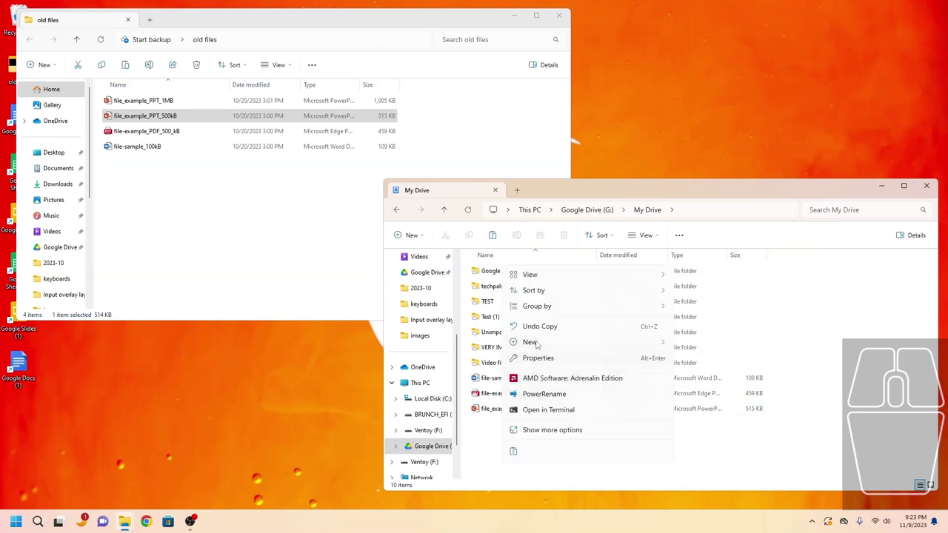
mouse_move(539, 344)
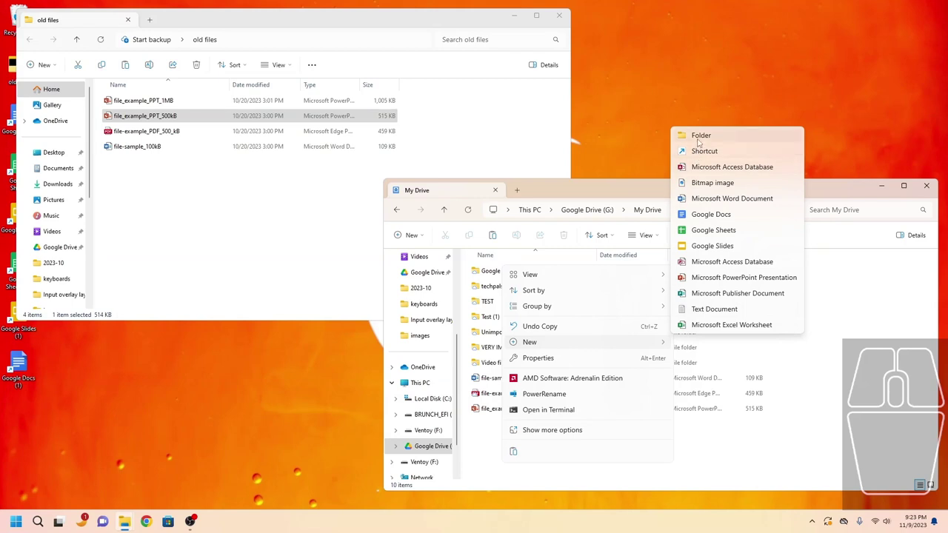
click(700, 136)
text(Old files)
key(Return)
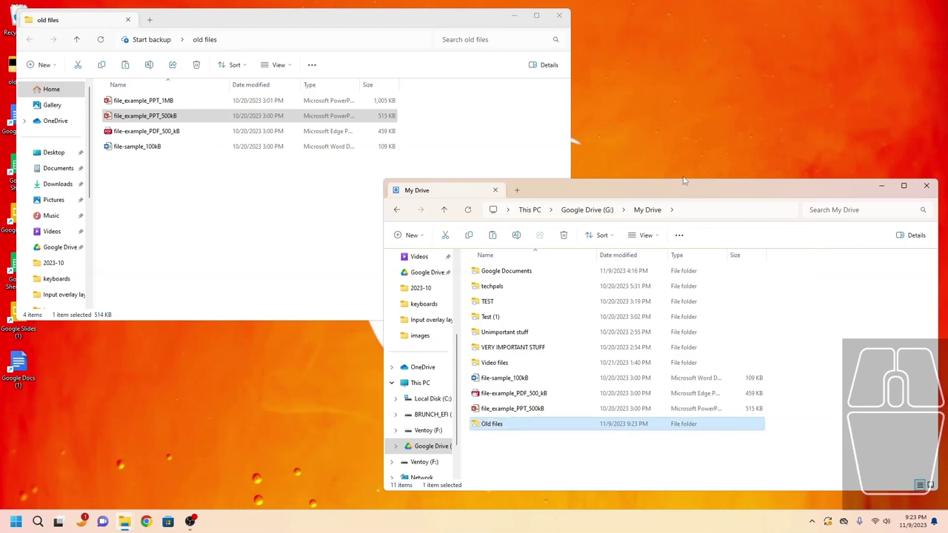
Move file-sample_100kB and file-example_PDF_500_kB into the Old files folder
click(548, 381)
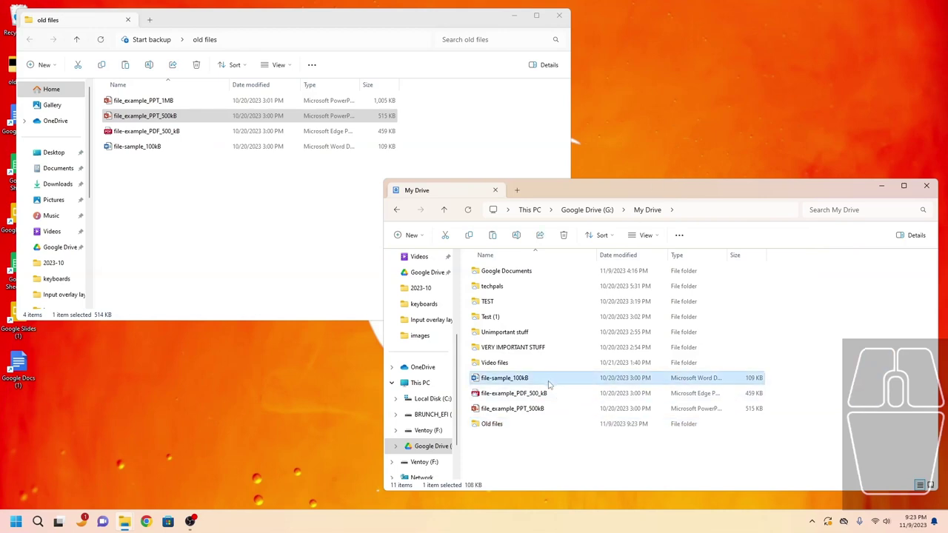
ctrl+click(527, 391)
ctrl+click(532, 412)
drag(510, 384, 541, 396)
click(795, 379)
click(715, 384)
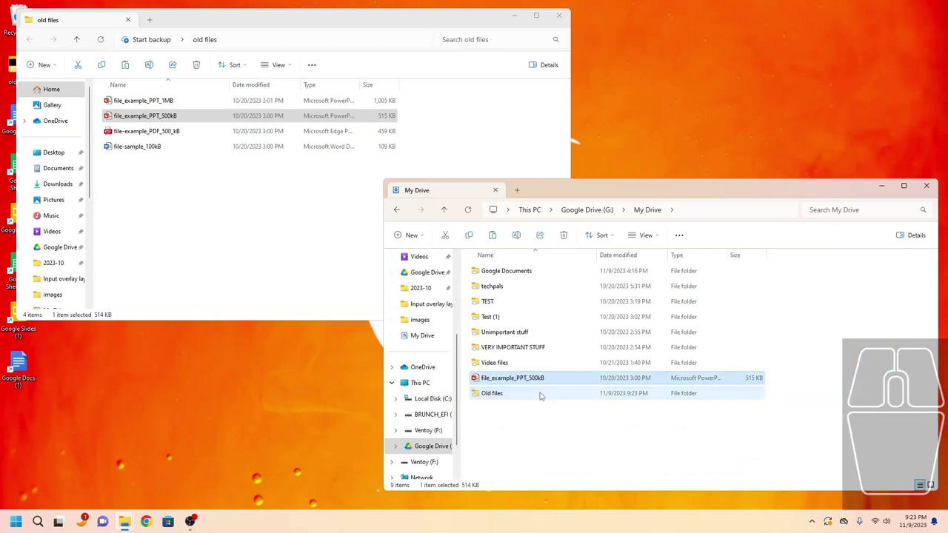
Open Old files and set file-sample_100kB to Available offline via Offline access
double_click(532, 381)
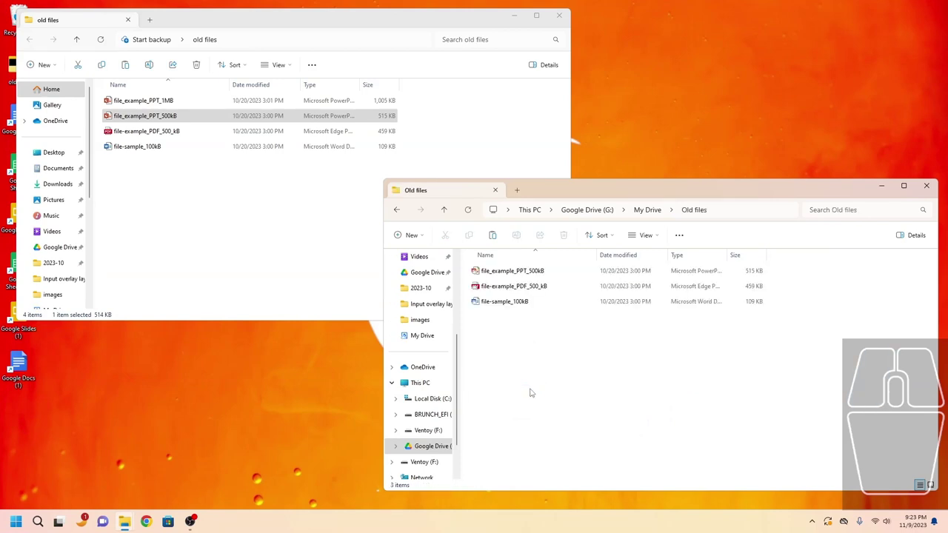
right_click(518, 306)
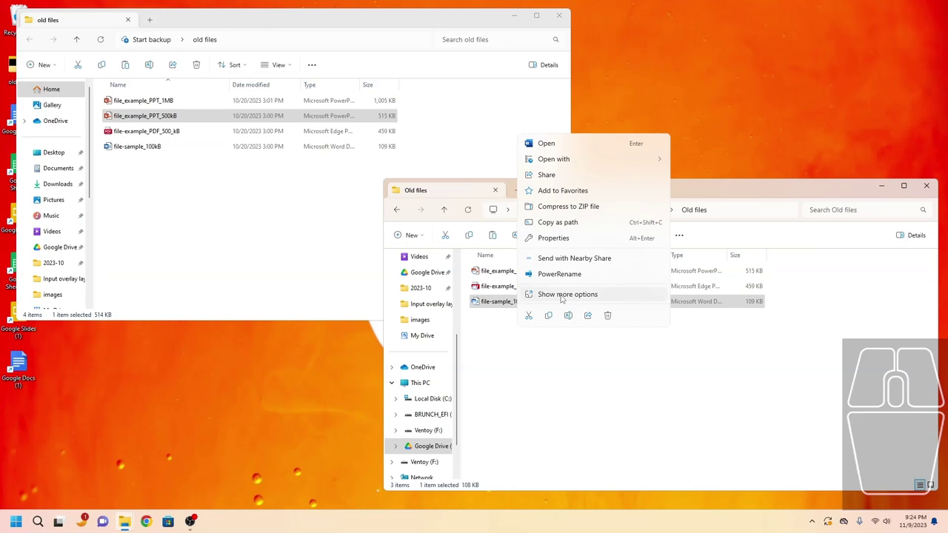
click(563, 295)
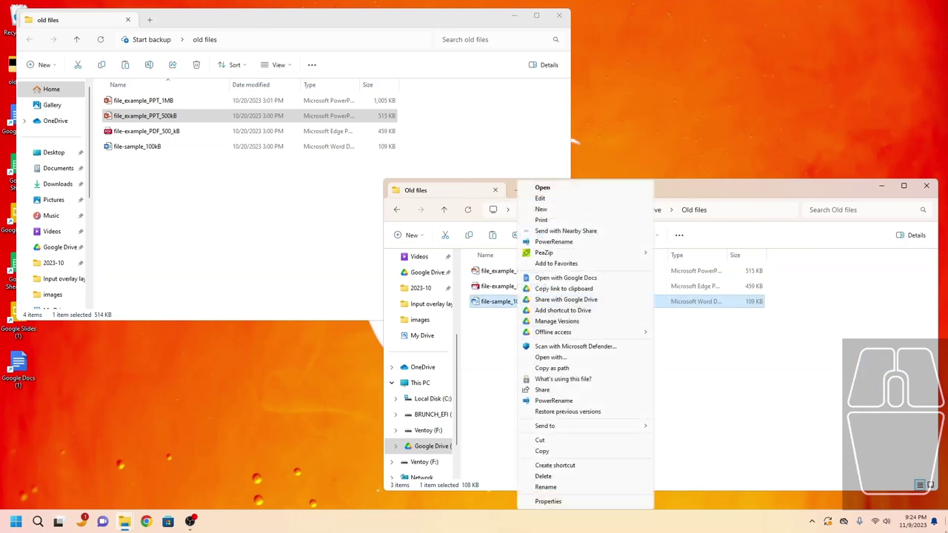
mouse_move(571, 335)
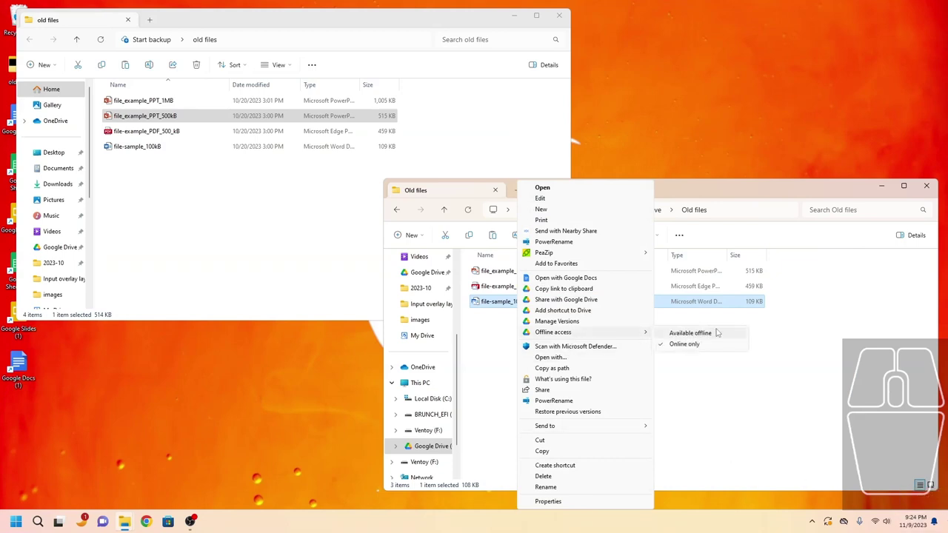
click(690, 334)
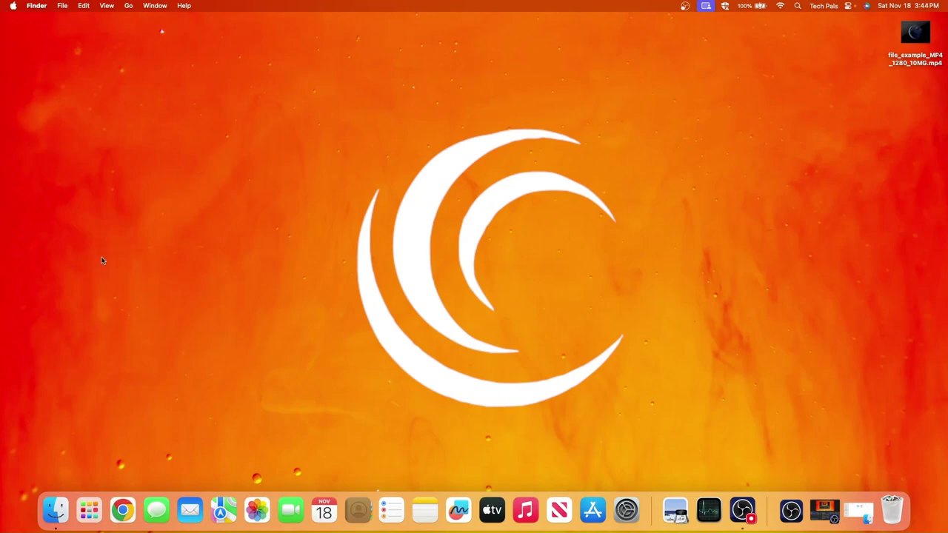
In Chrome, download GoogleDrive.dmg (242 MB) from the Google Drive download page and check its progress
click(123, 509)
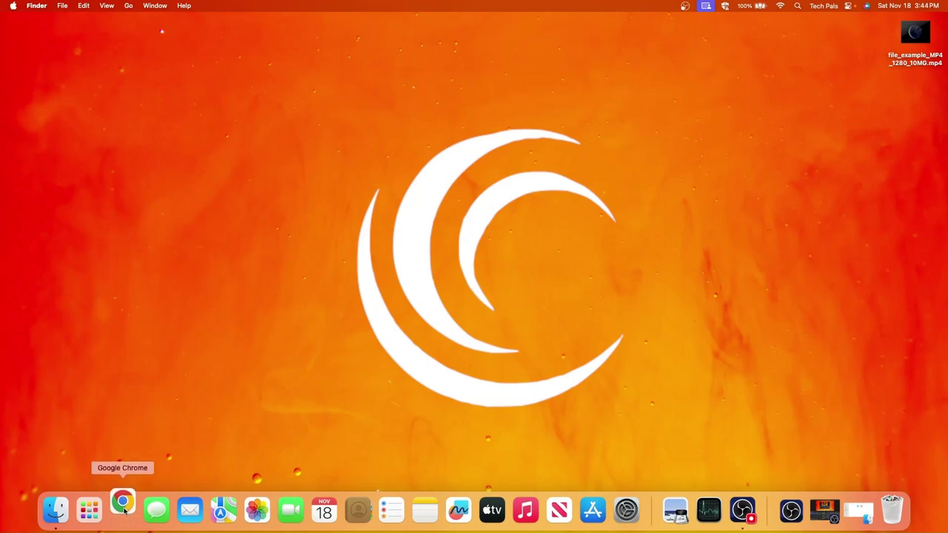
text(googl)
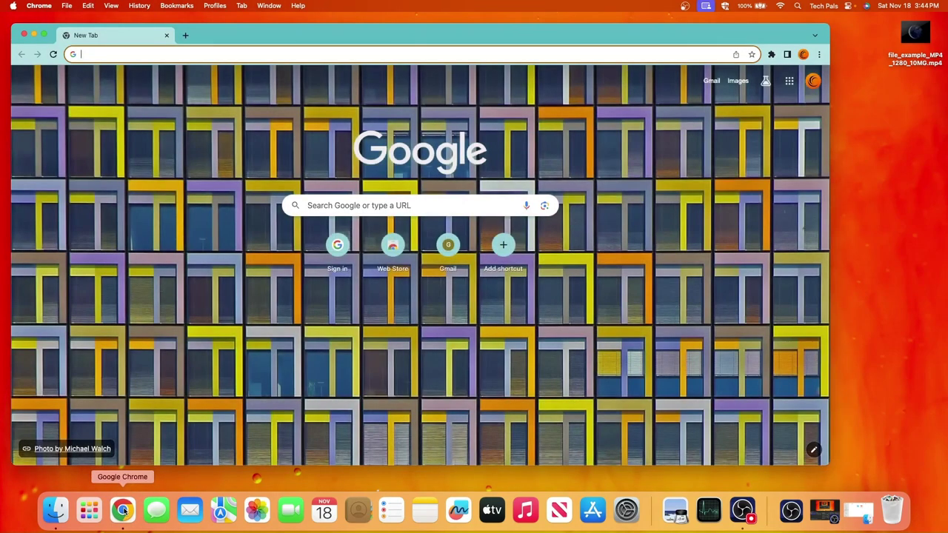
text(e.com/dr)
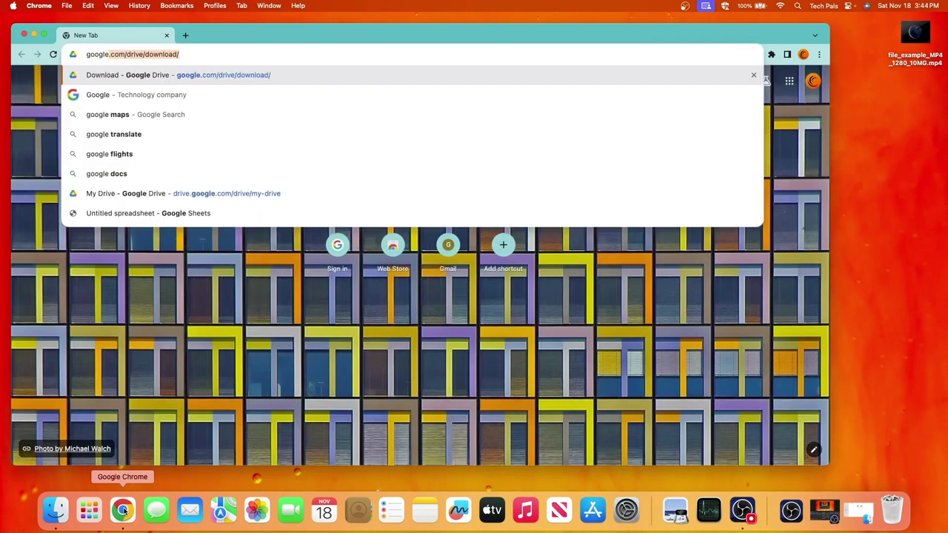
text(ive)
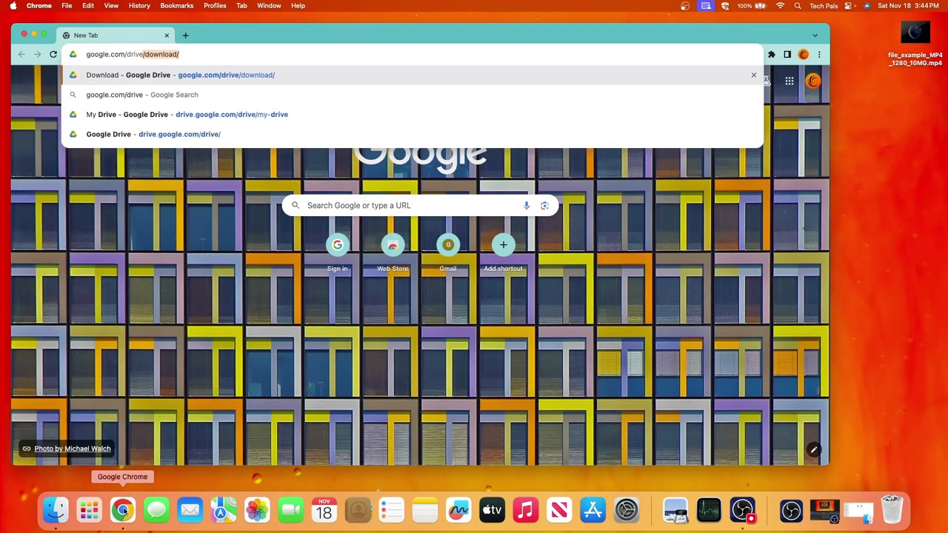
text(.download)
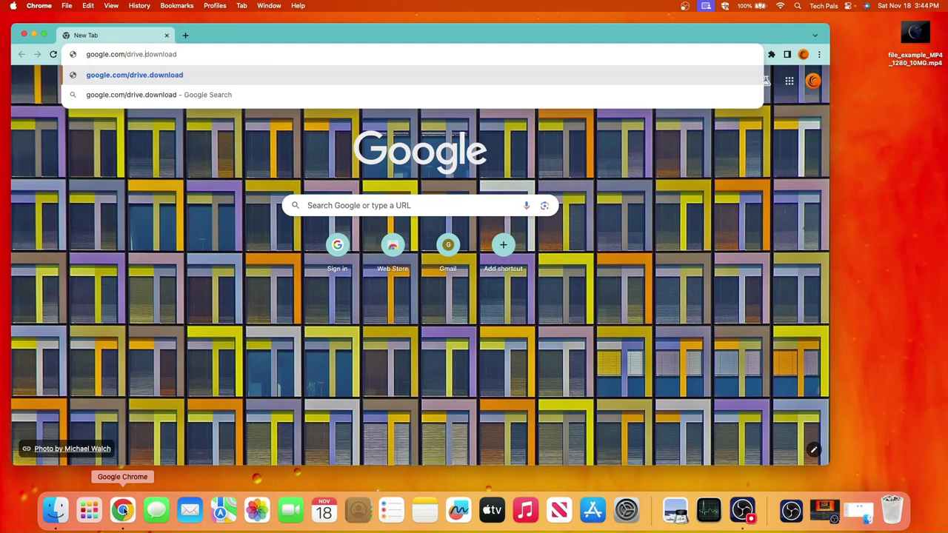
key(Return)
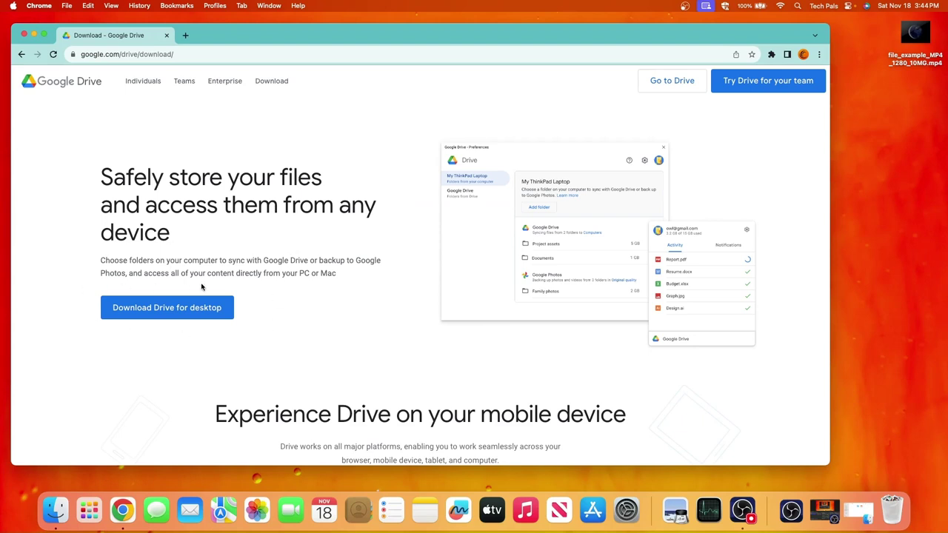
click(211, 310)
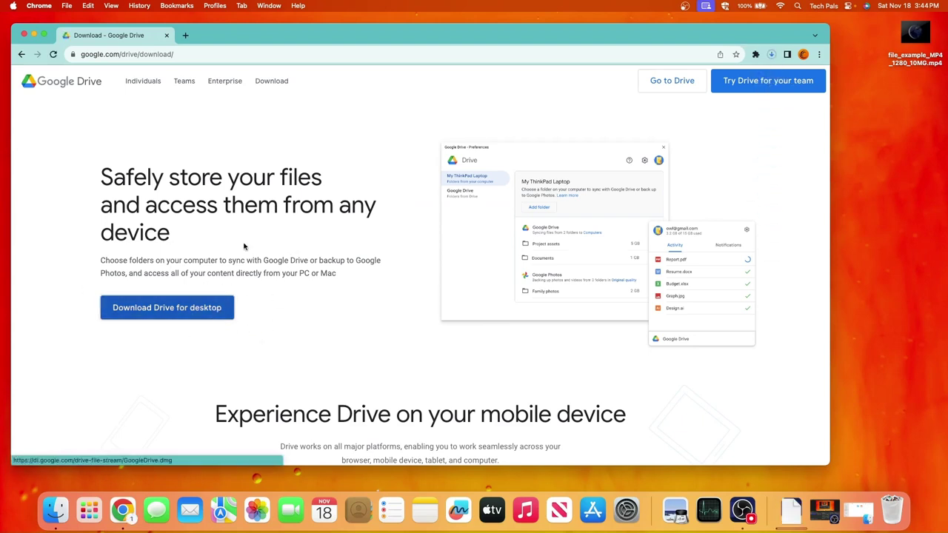
click(770, 55)
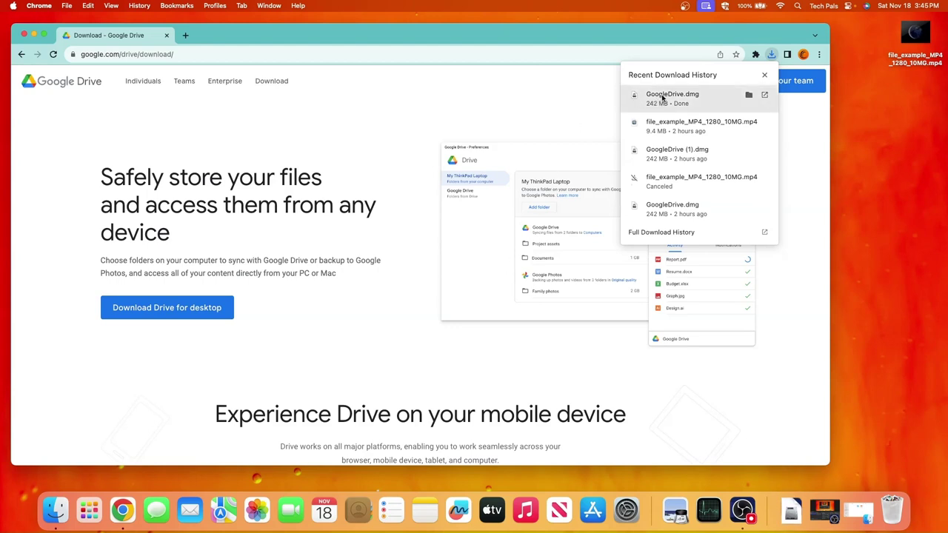
Open the GoogleDrive.dmg disk image and launch the GoogleDrive.pkg installer
click(663, 97)
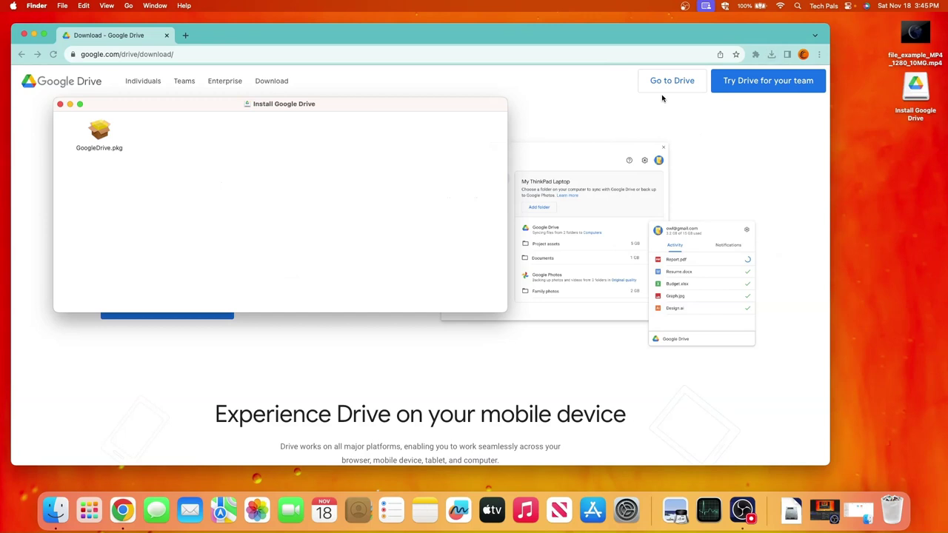
click(98, 129)
double_click(98, 129)
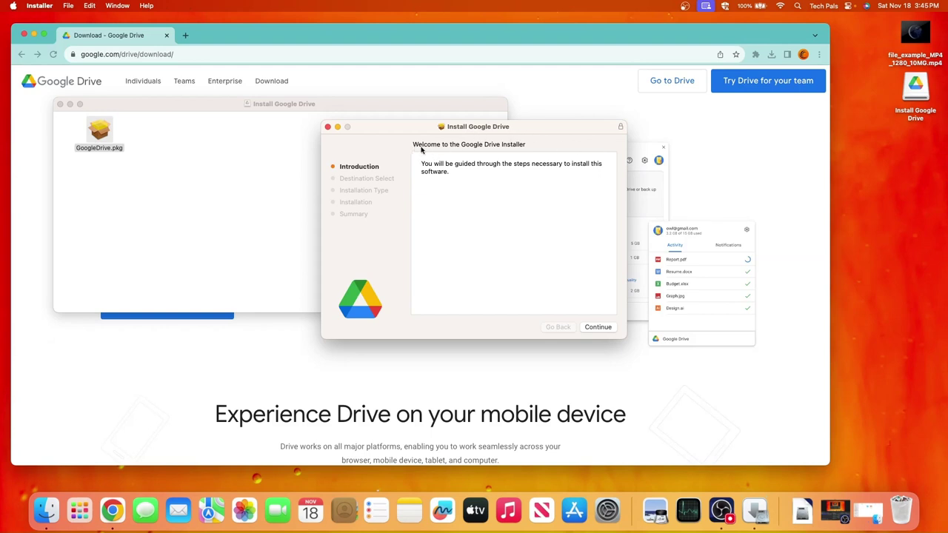
Install Google Drive for all users with a standard install, authorising with the account password
click(600, 327)
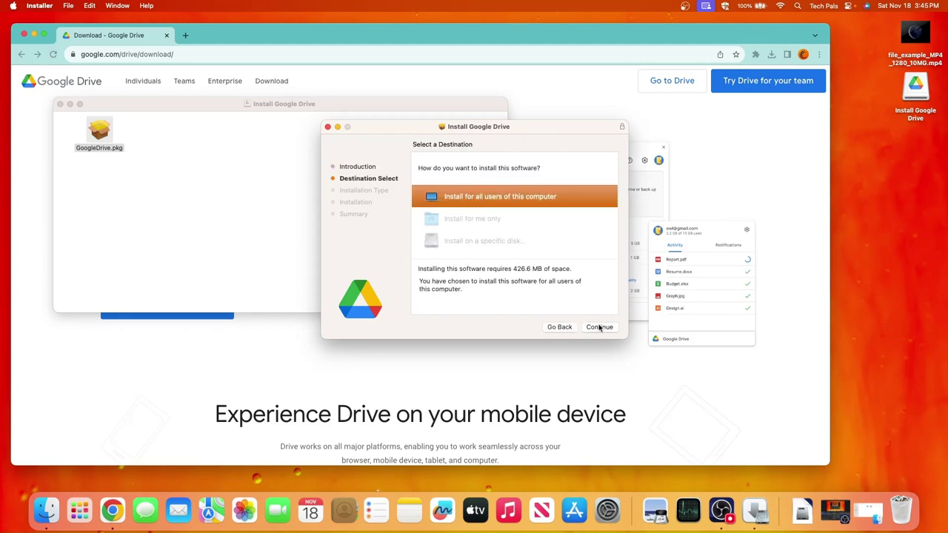
click(600, 328)
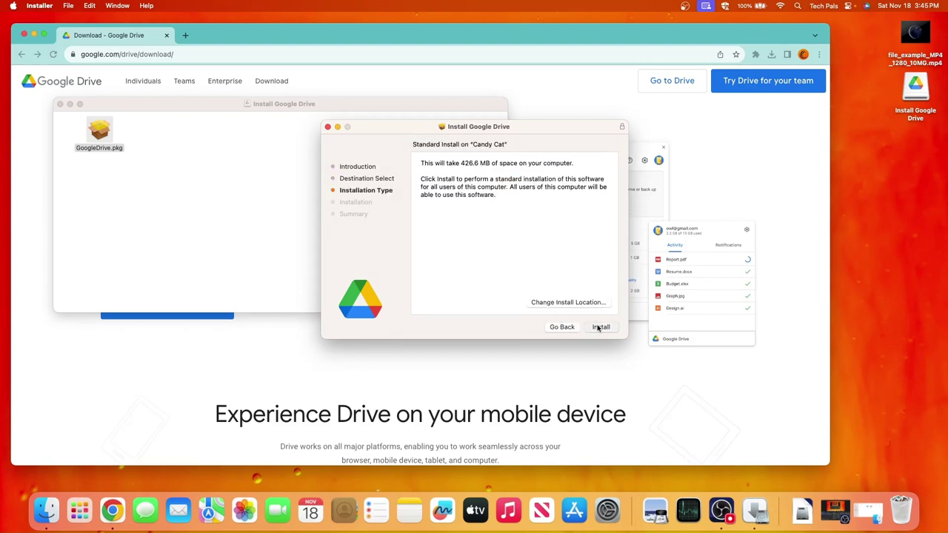
click(600, 327)
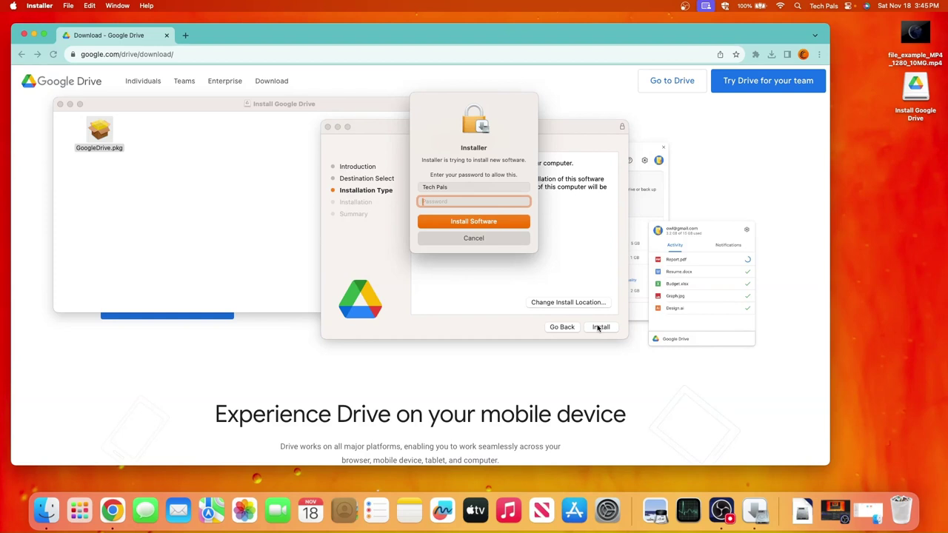
text(********)
key(Return)
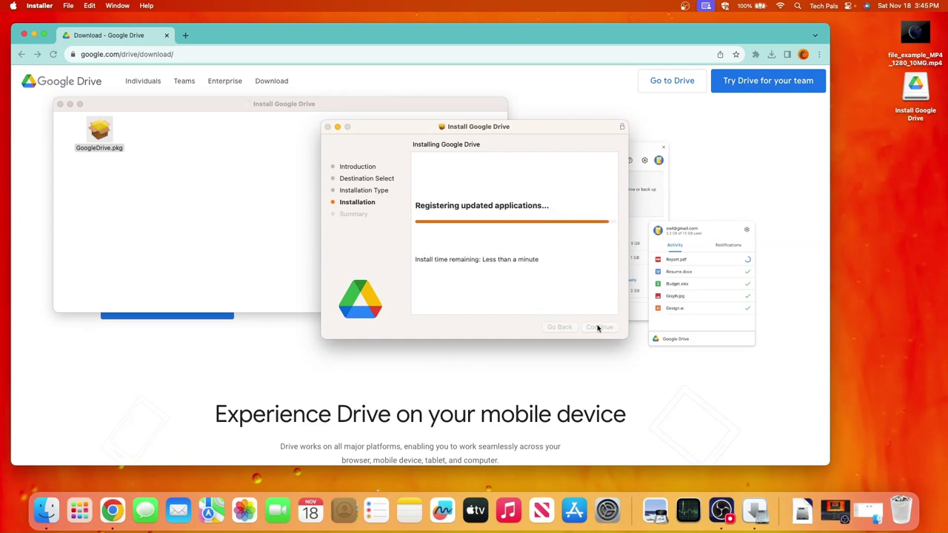
click(599, 327)
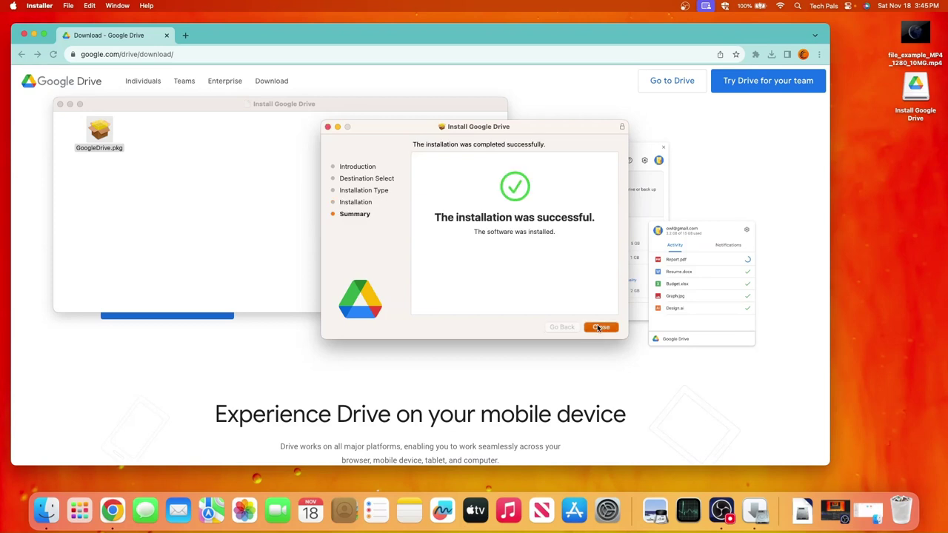
click(511, 272)
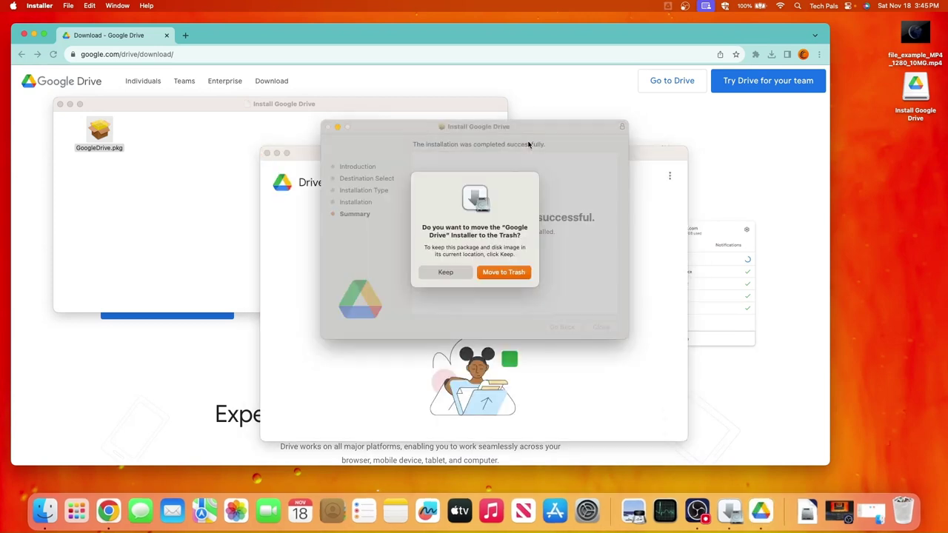
Trash the installer, then start Google Drive setup and choose to sign in
click(508, 272)
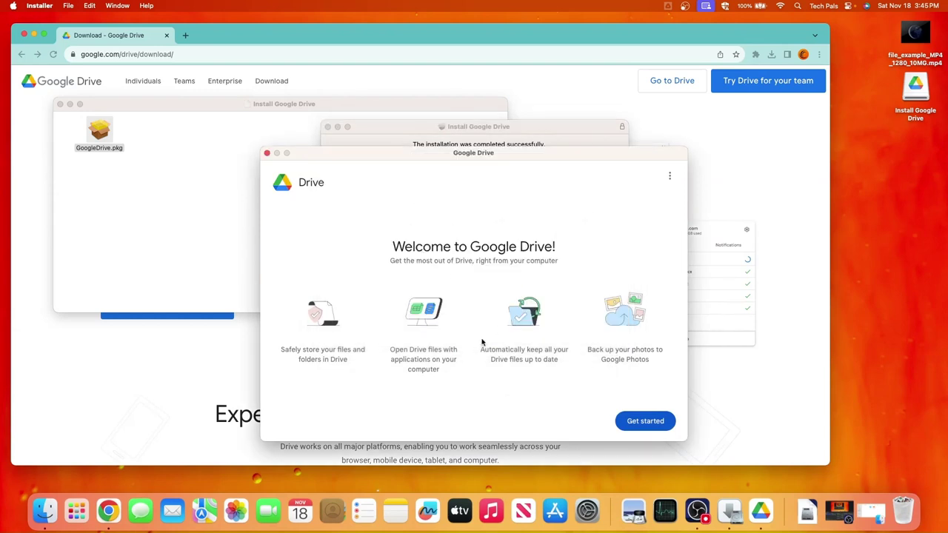
click(645, 423)
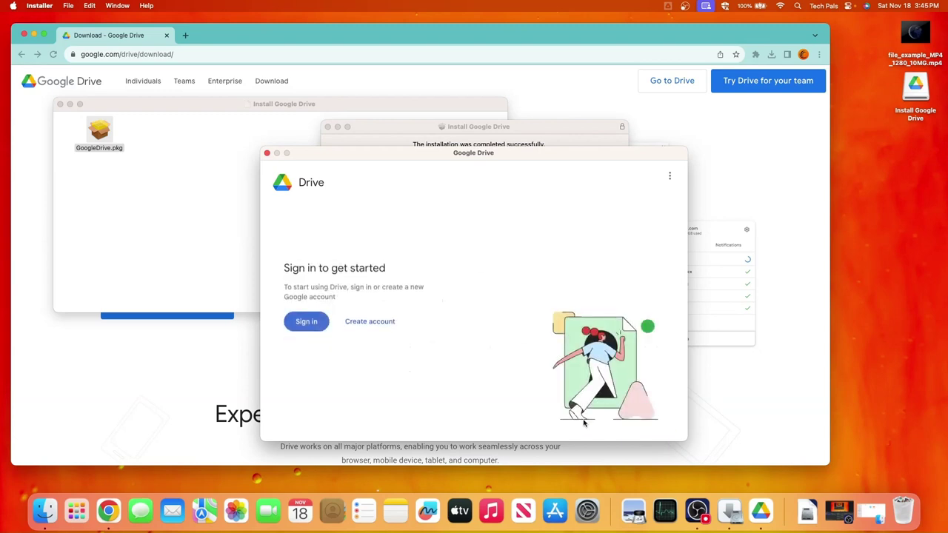
click(318, 320)
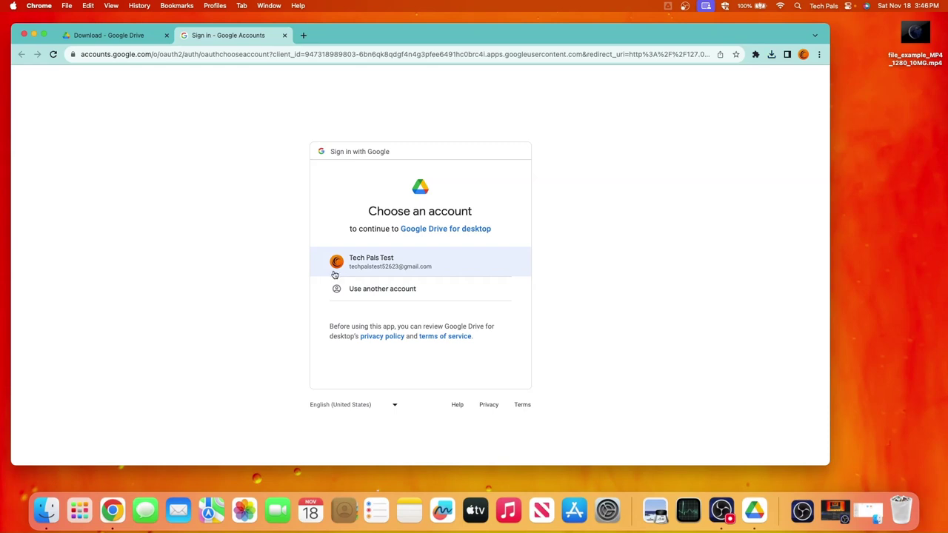
Sign in to Drive for desktop with the listed Google account, then bring up the Drive setup window
click(437, 262)
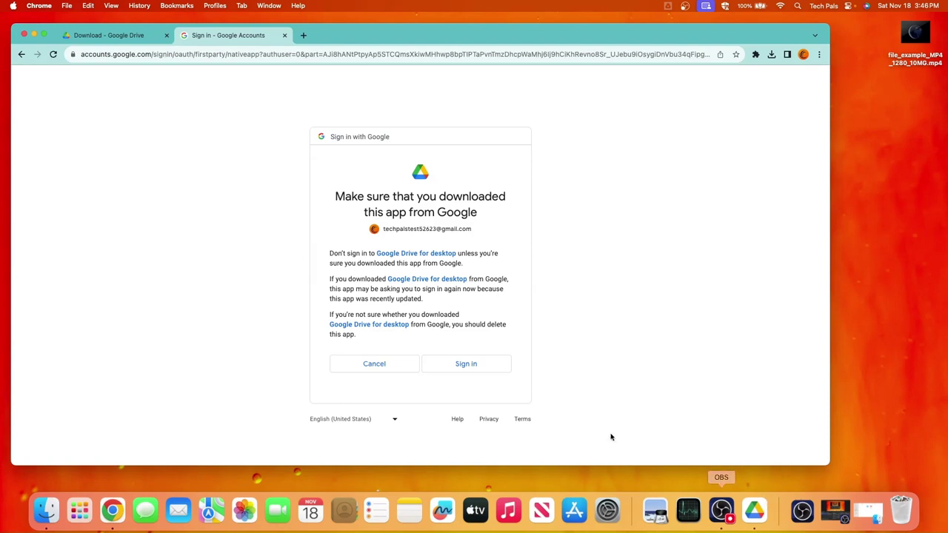
click(499, 363)
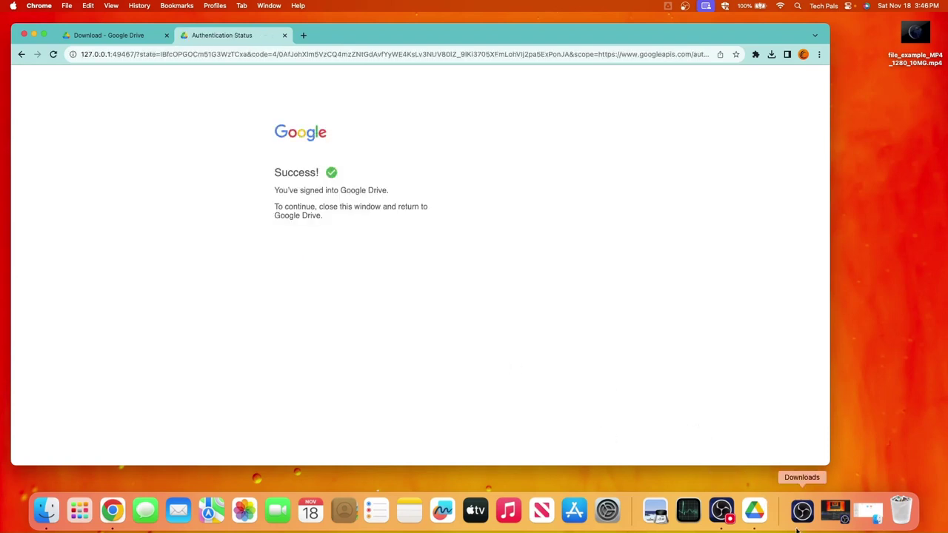
click(766, 524)
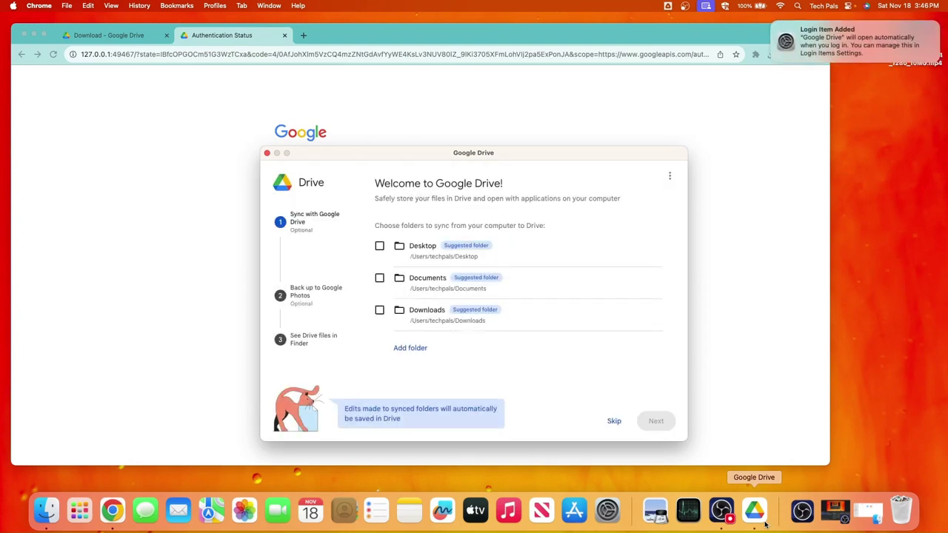
Select Desktop and Documents for syncing, merging each with its existing Drive folder
click(379, 248)
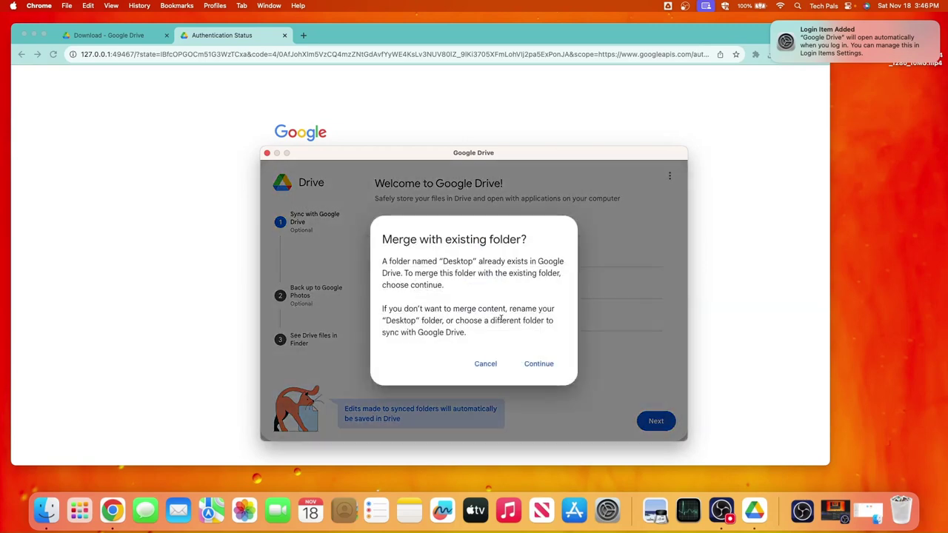
click(539, 363)
click(381, 283)
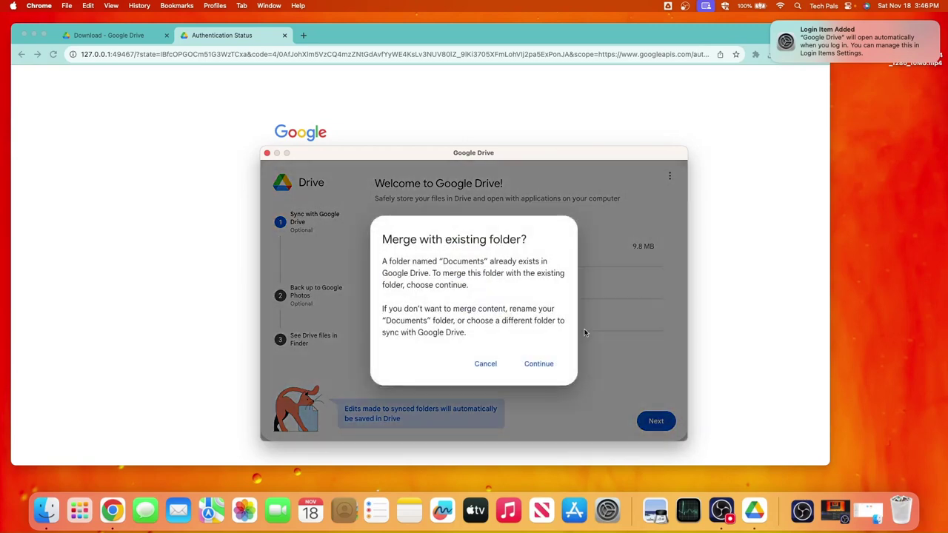
click(548, 362)
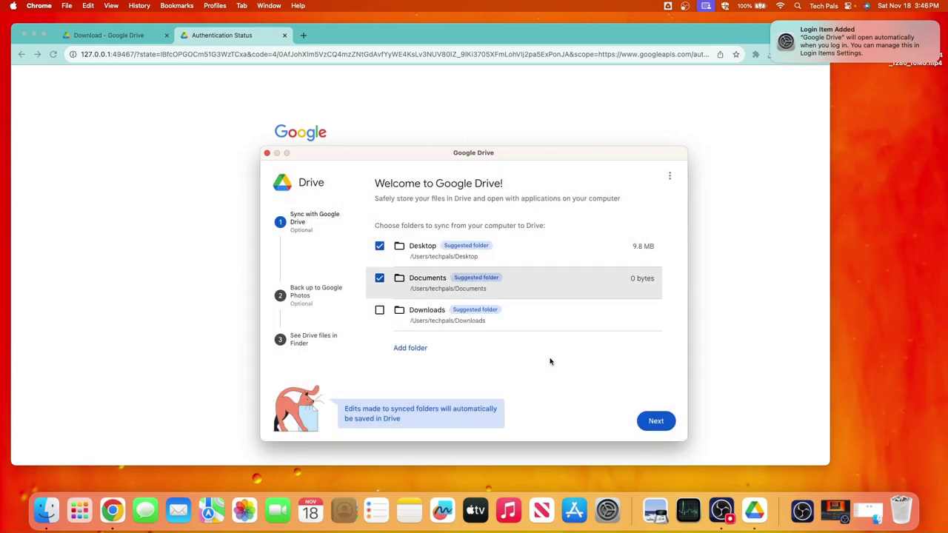
Skip photo and video backup and finish setup to open Drive
click(657, 421)
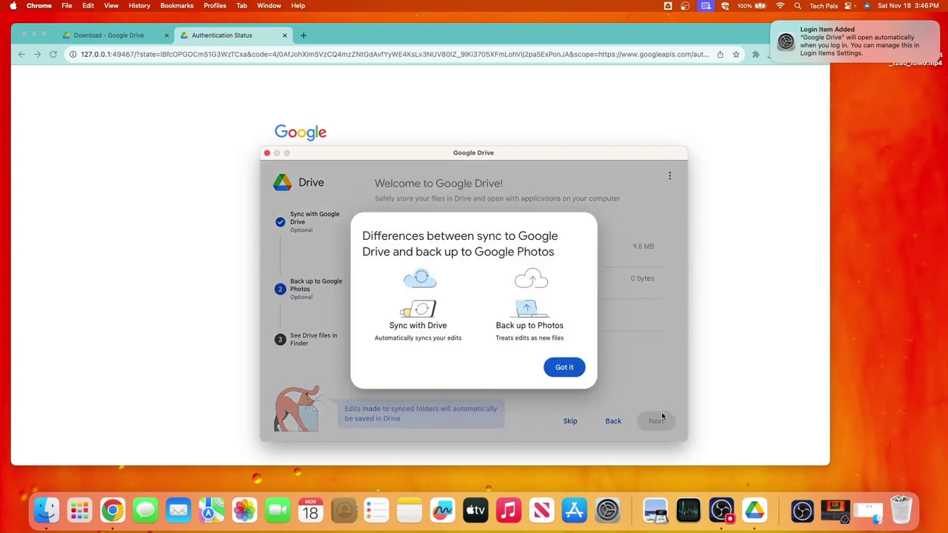
click(575, 376)
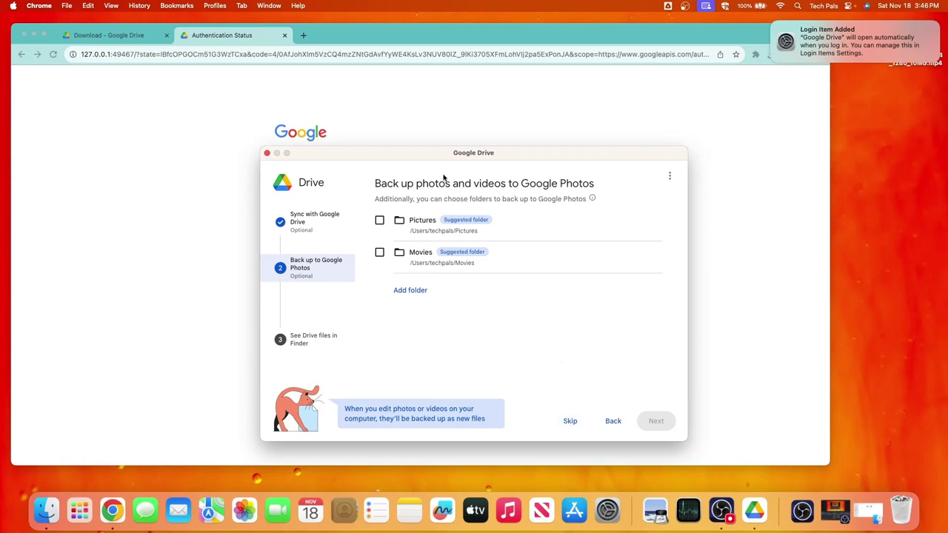
click(579, 420)
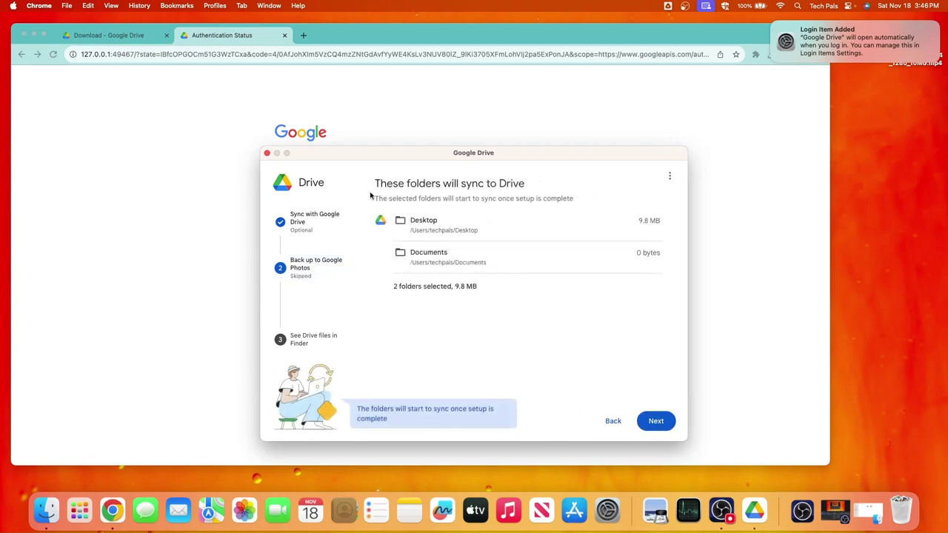
click(664, 421)
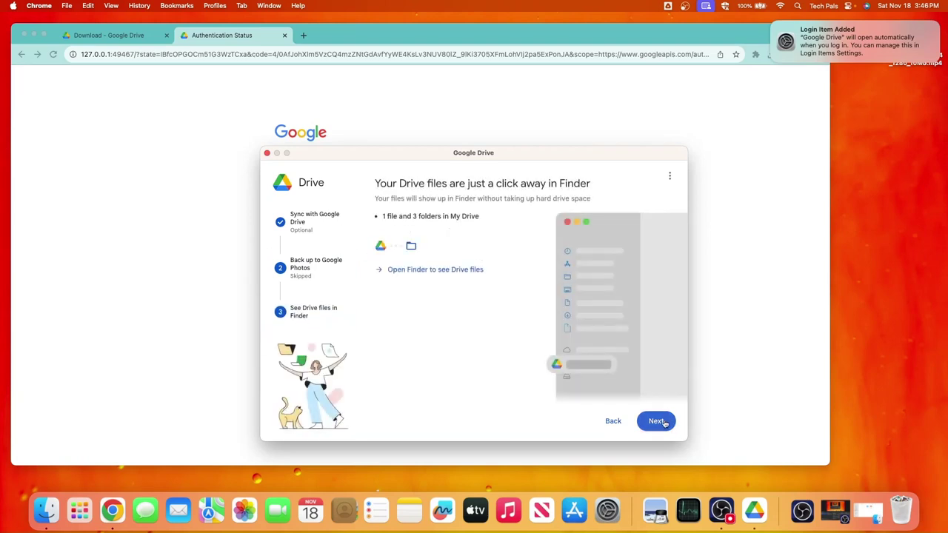
click(659, 424)
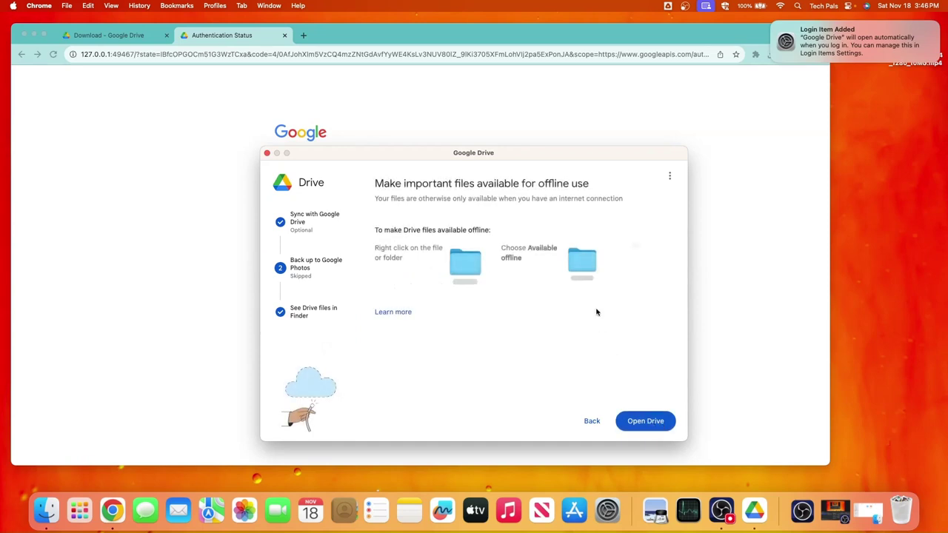
click(658, 420)
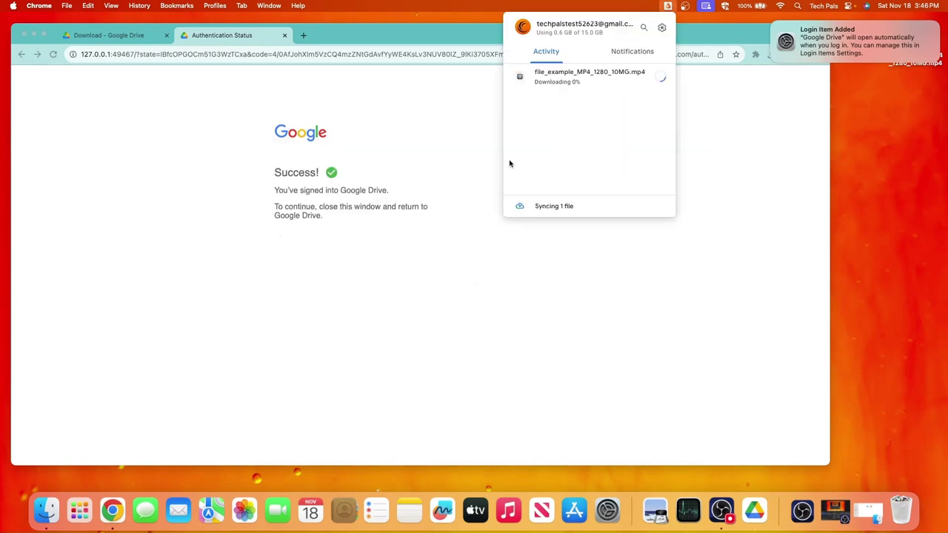
Open the Google Drive My Drive folder in Finder, then quit Chrome
click(353, 232)
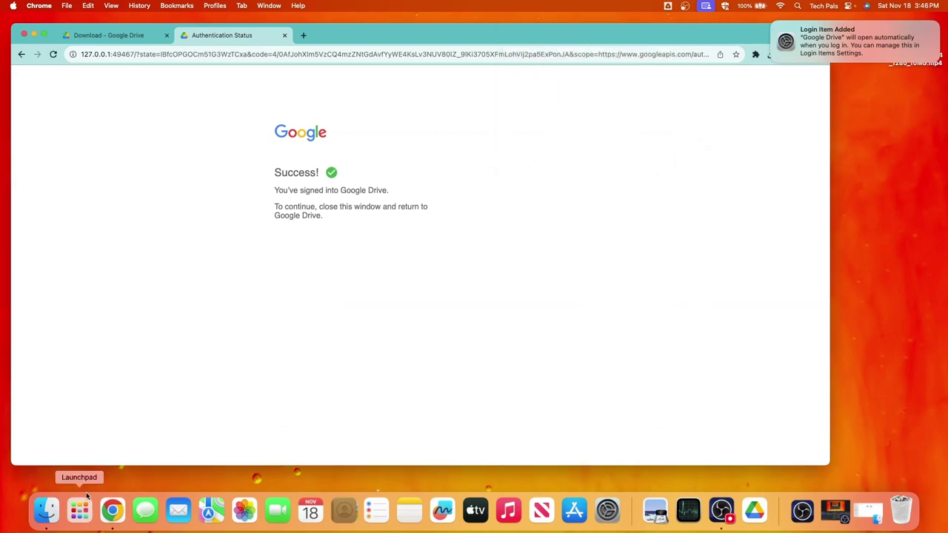
click(46, 510)
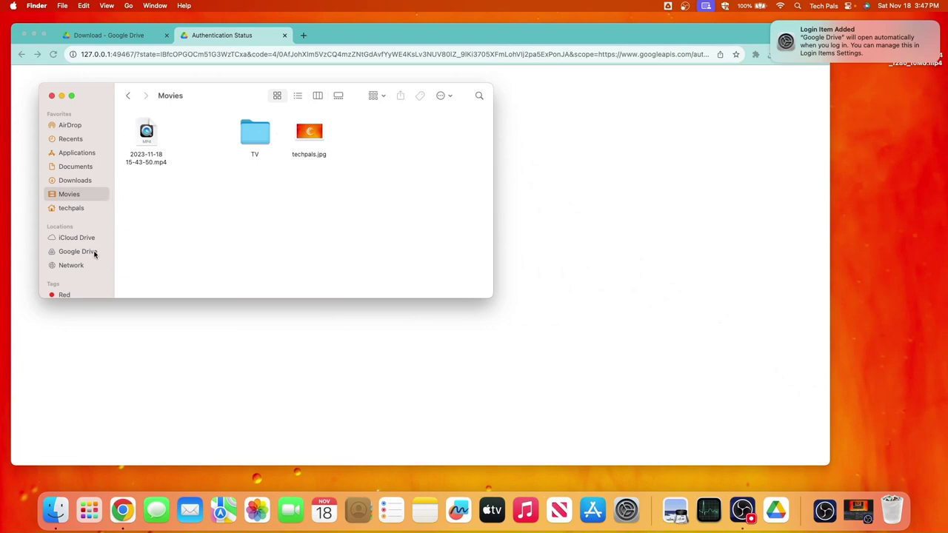
click(95, 252)
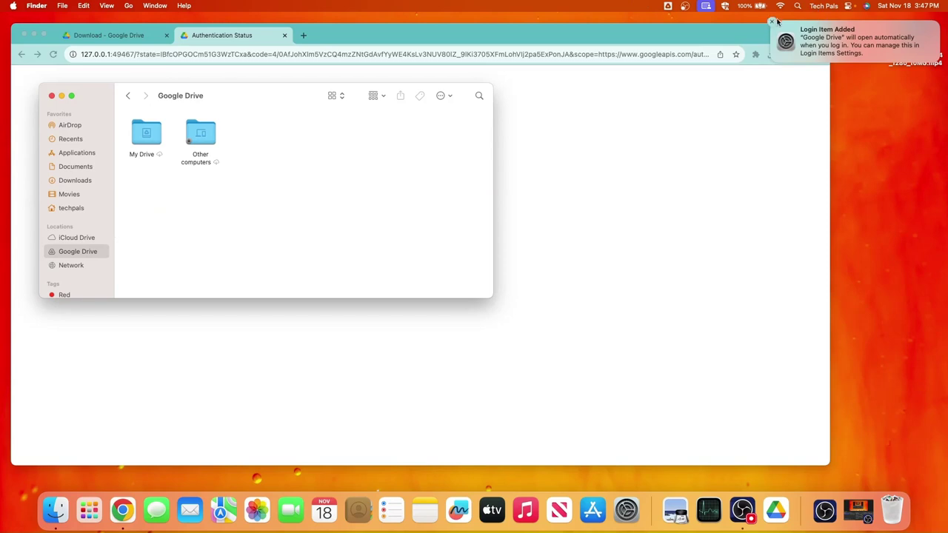
click(772, 21)
double_click(155, 152)
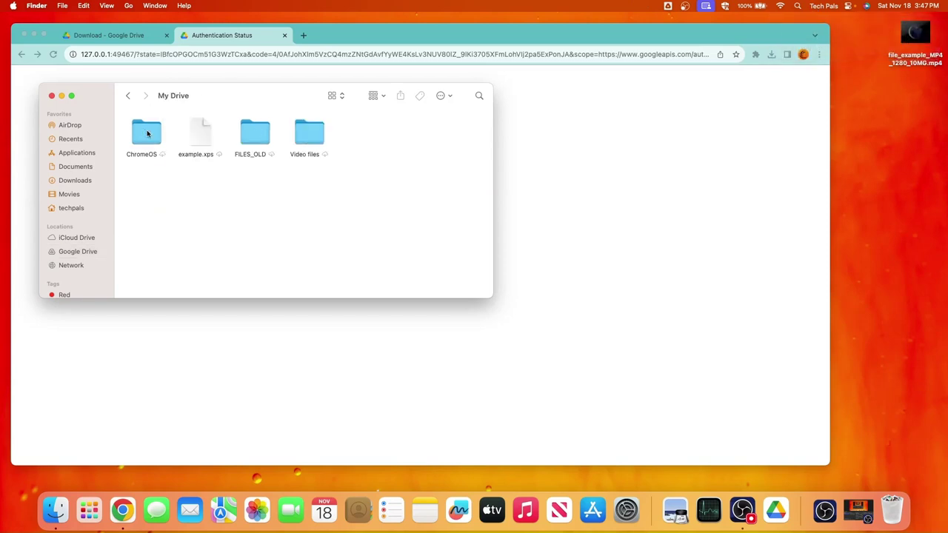
click(25, 78)
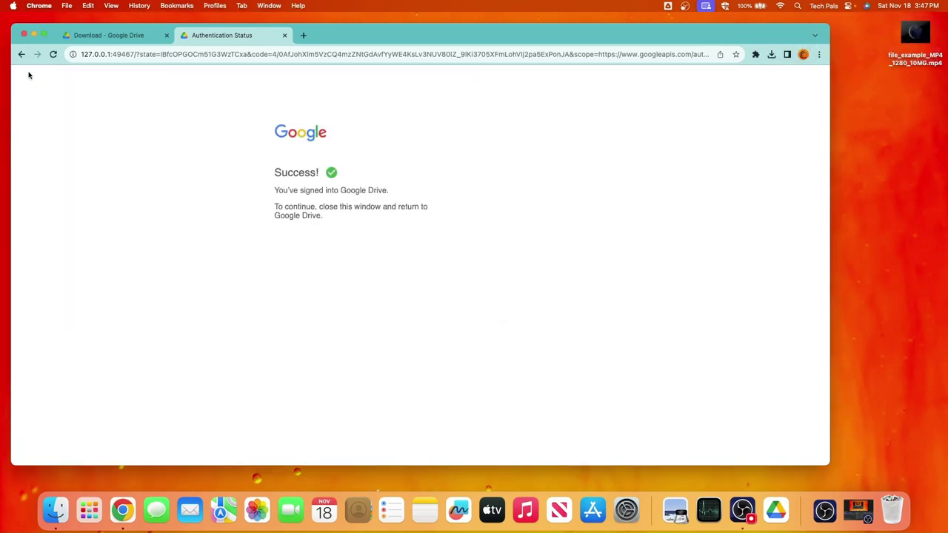
key(super+q)
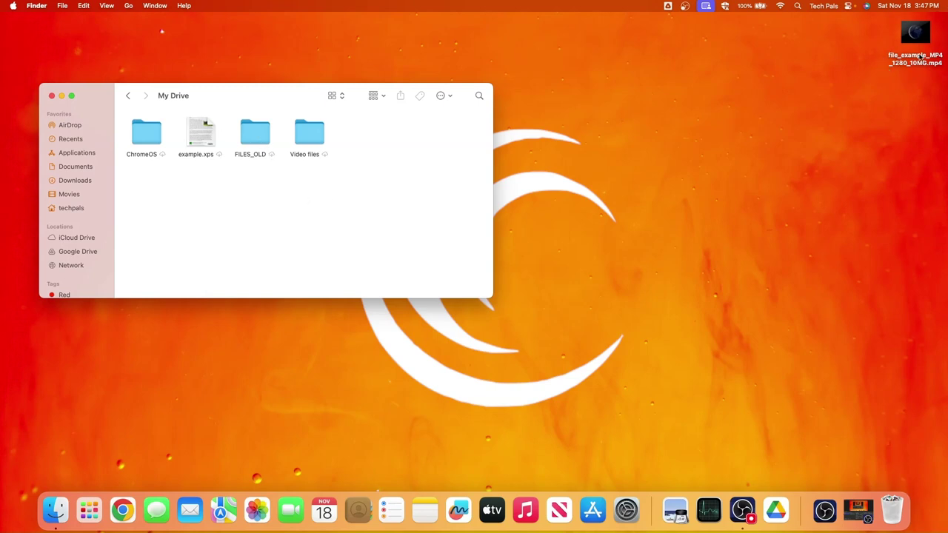
Preview file_example_MP4_1280_10MG.mp4 on the desktop and reposition it slightly
click(916, 35)
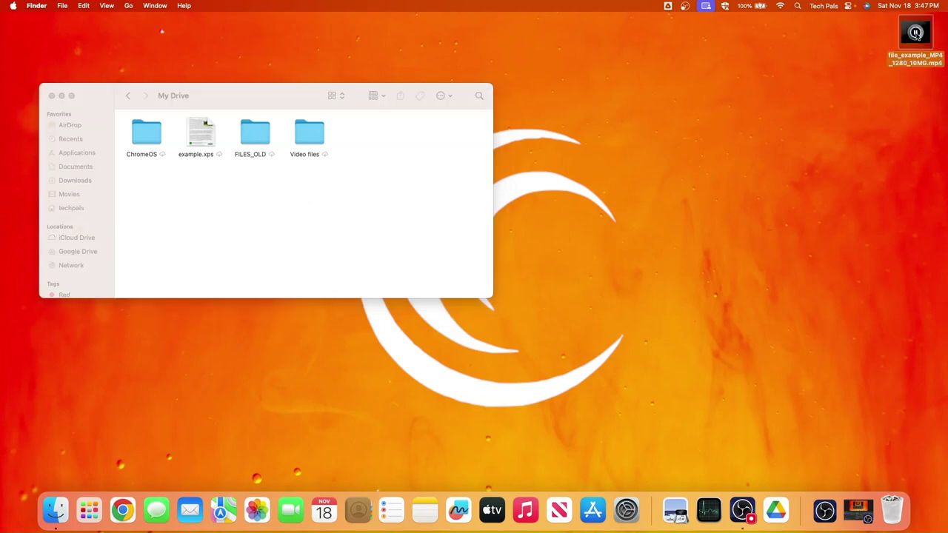
key(space)
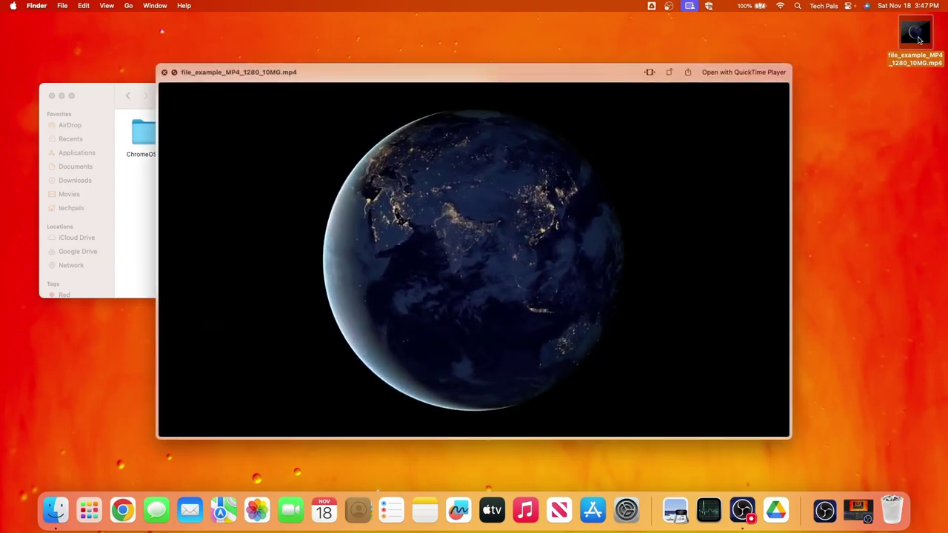
key(space)
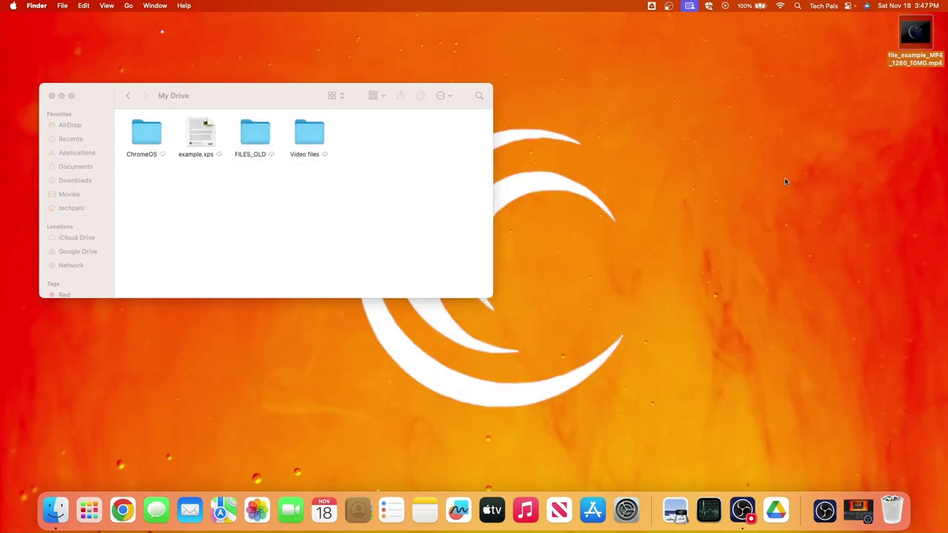
click(440, 223)
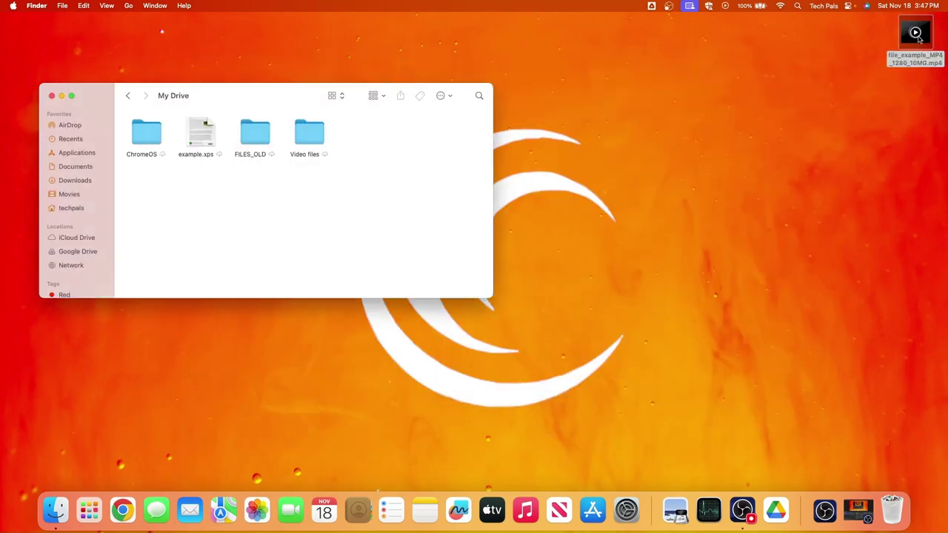
drag(921, 44, 894, 49)
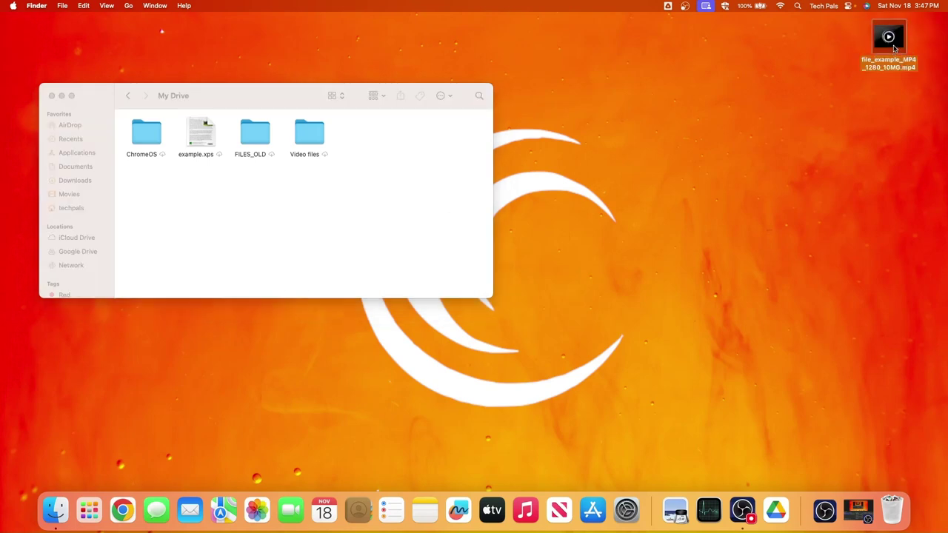
Copy the video and paste it into the My Drive folder
right_click(894, 49)
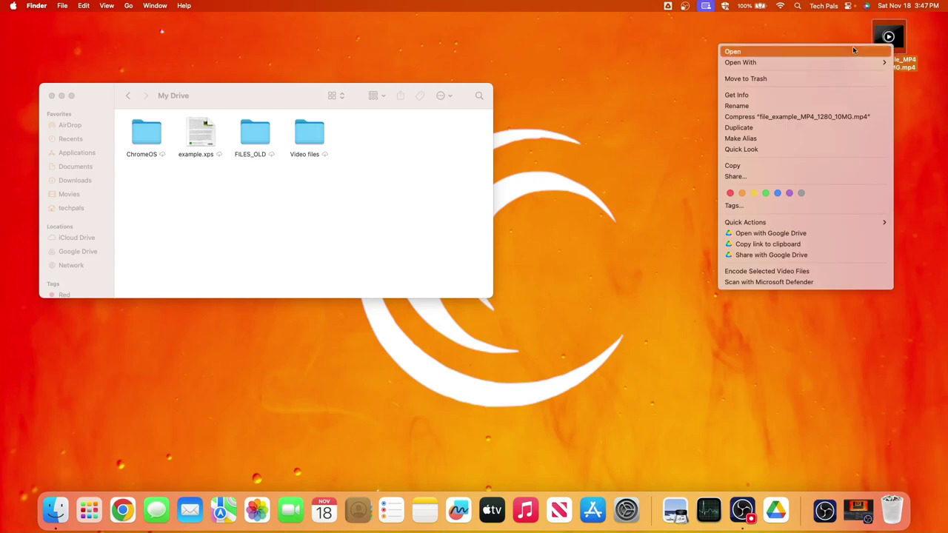
click(762, 166)
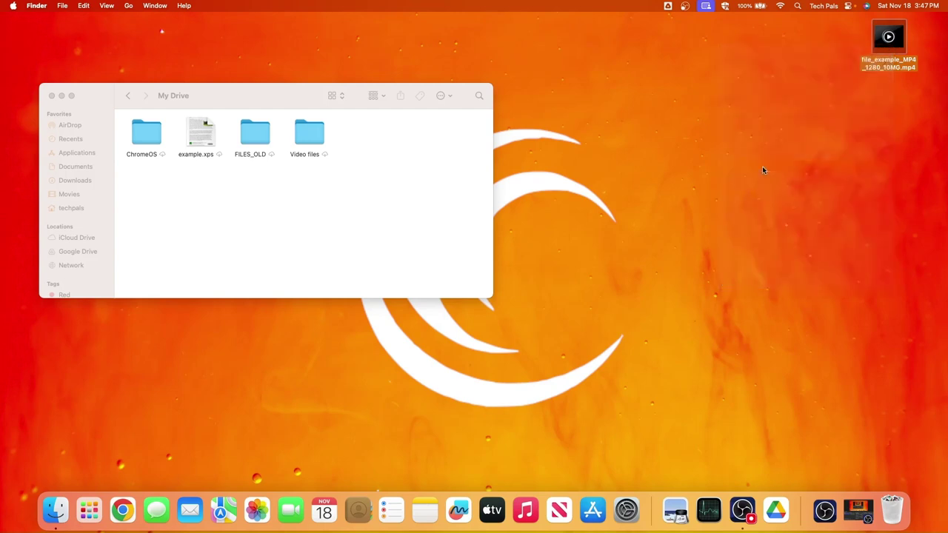
click(389, 229)
right_click(389, 229)
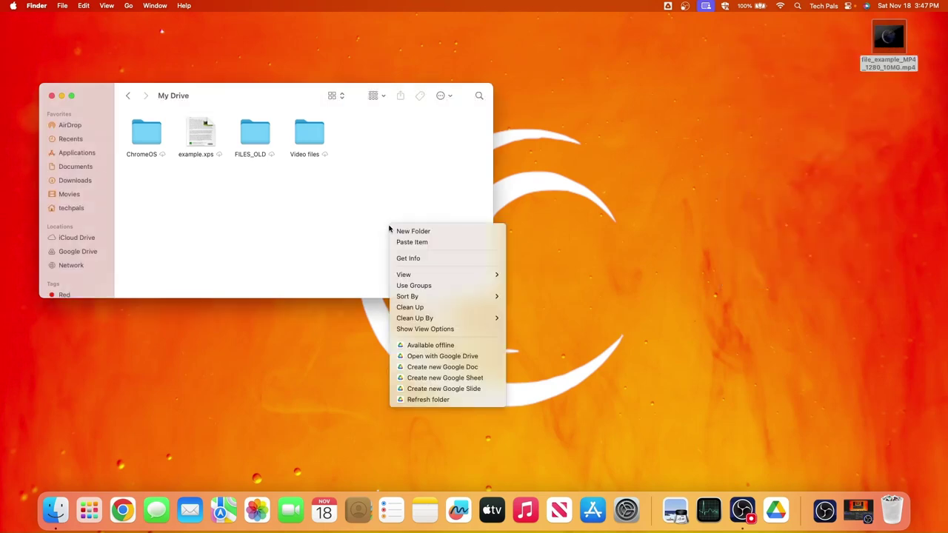
click(436, 243)
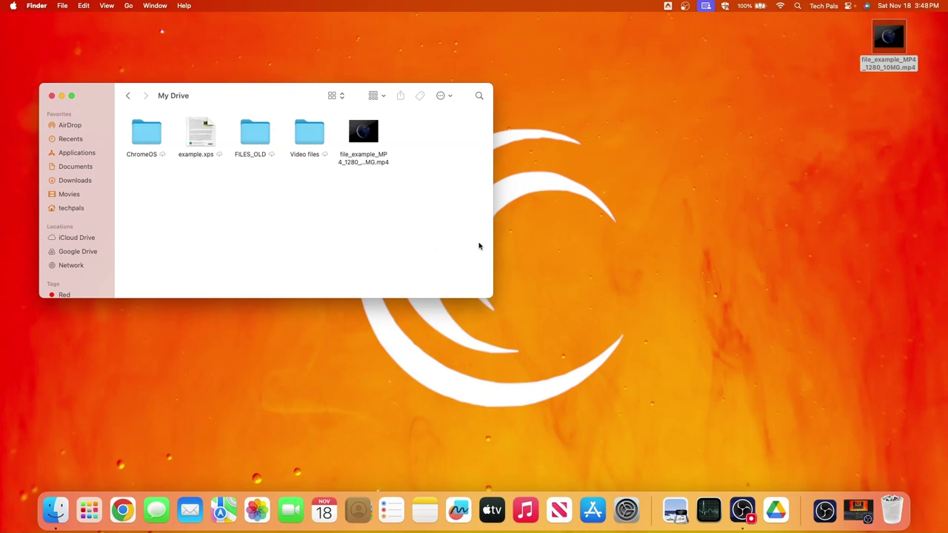
Create a TESTING folder in My Drive and move the video file into it
right_click(339, 232)
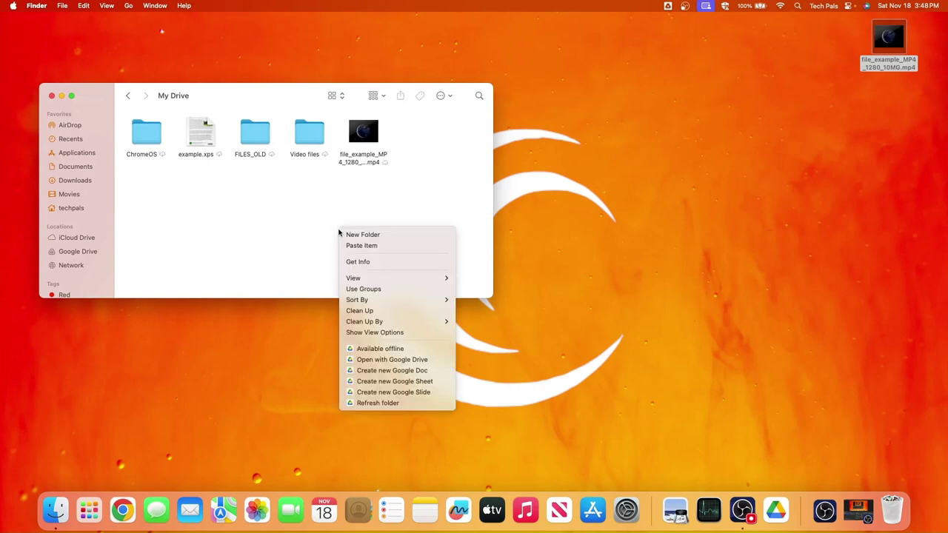
click(388, 237)
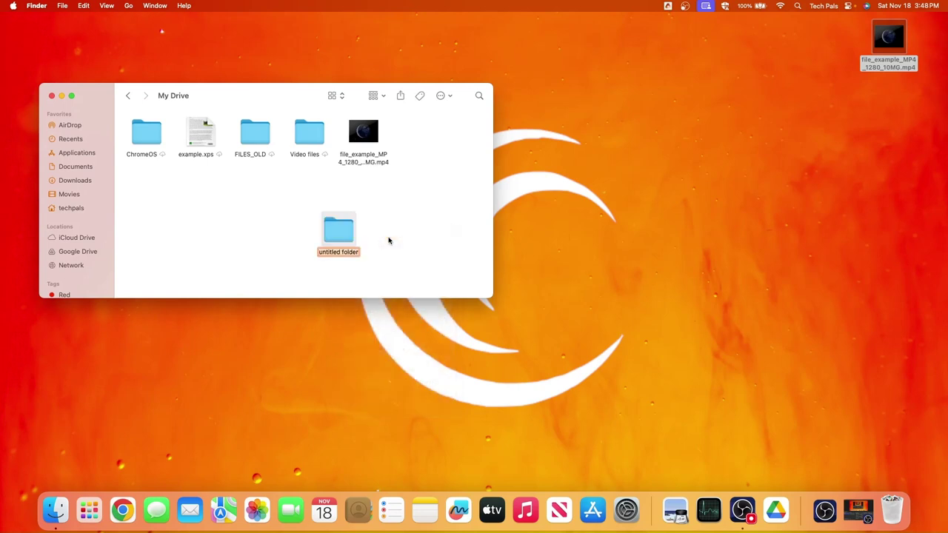
text(TESTING)
key(Return)
drag(372, 132, 349, 132)
click(128, 97)
Make the MP4 video inside TESTING available offline
double_click(352, 136)
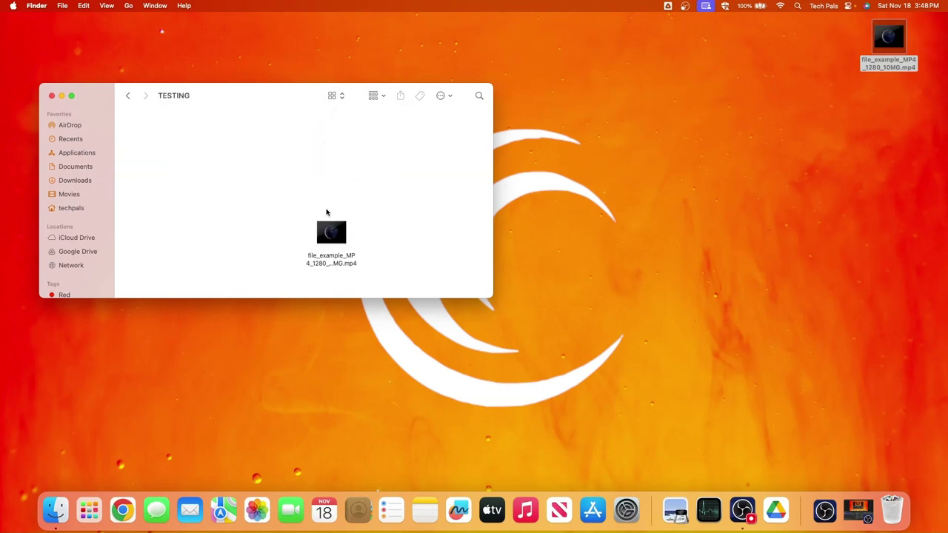
right_click(342, 245)
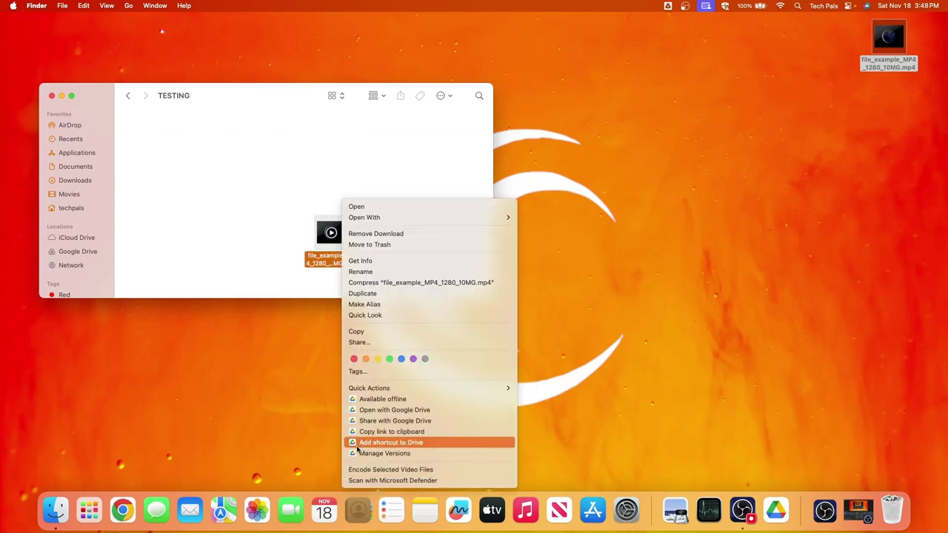
click(374, 400)
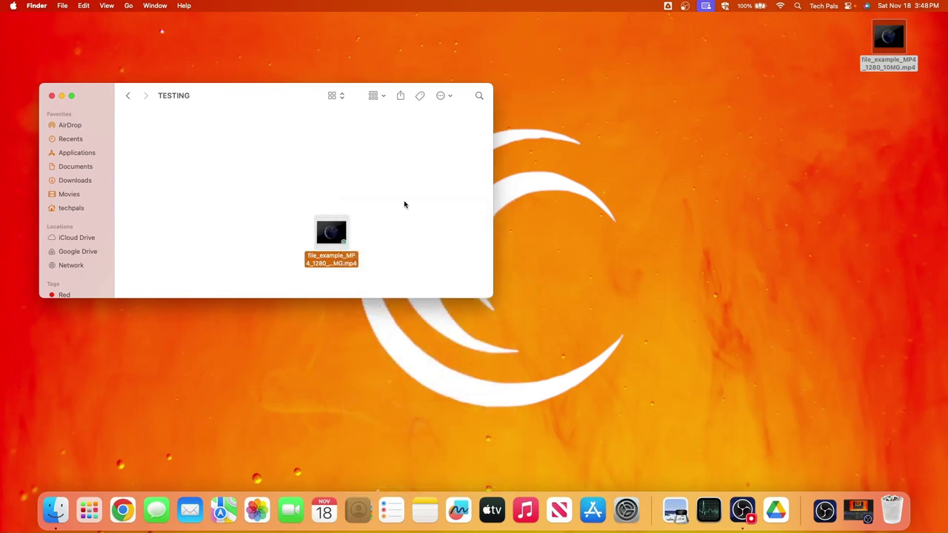
mouse_move(343, 243)
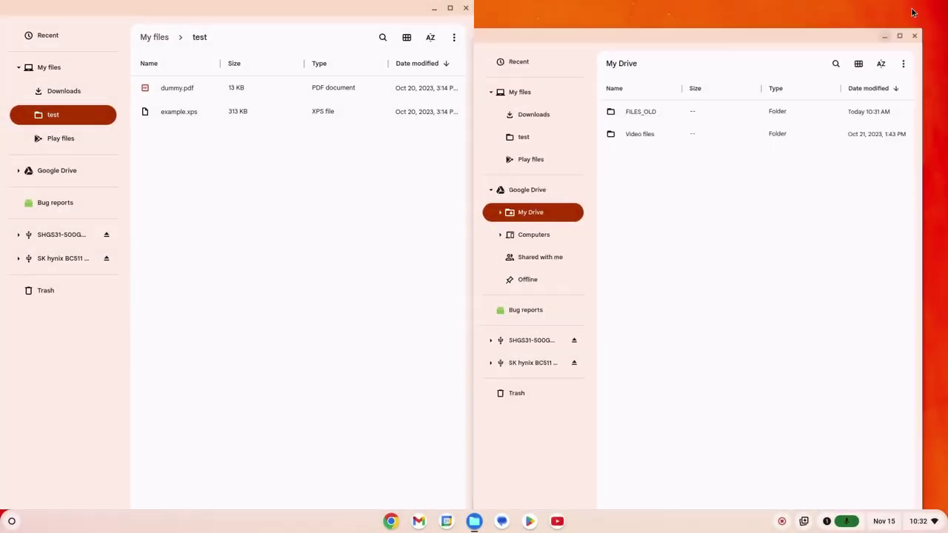
Minimize both Files windows, relaunch Files, and open a second Files window from the shelf
click(909, 9)
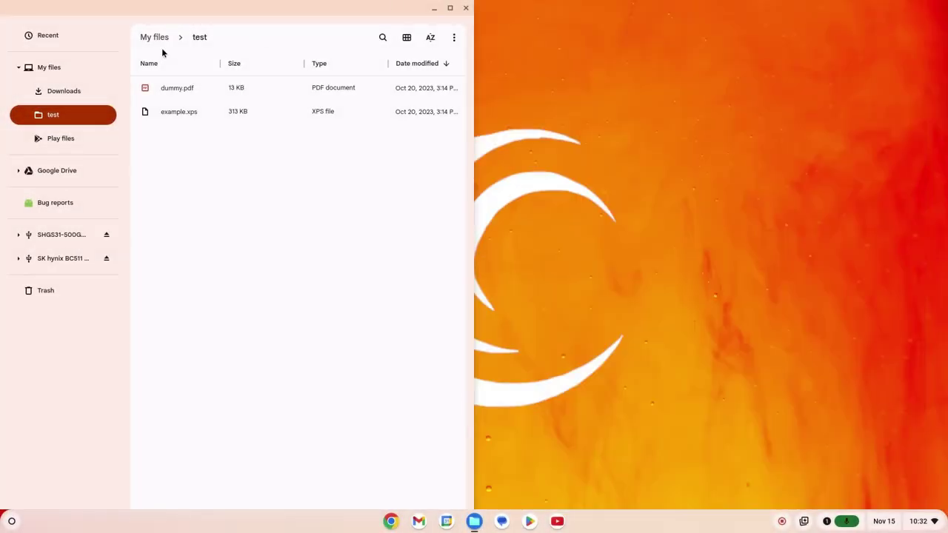
click(433, 8)
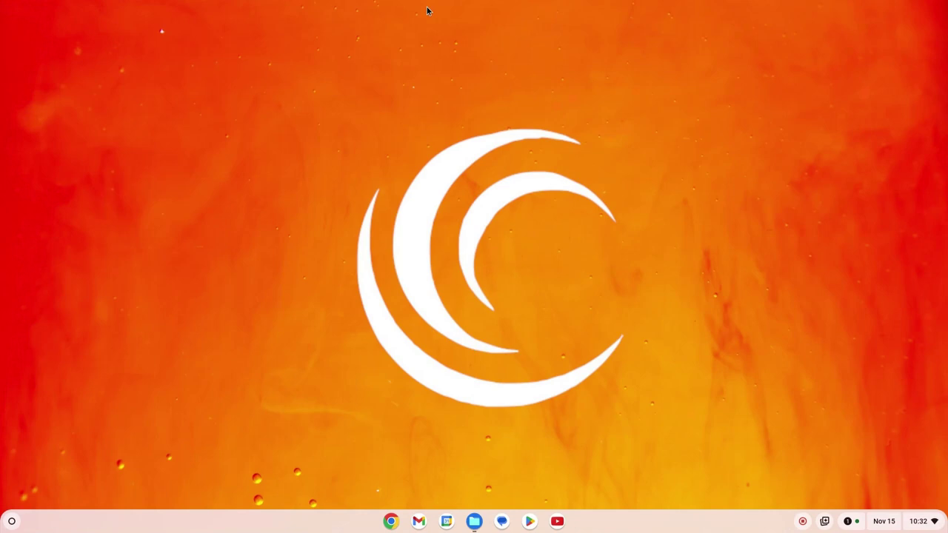
click(8, 519)
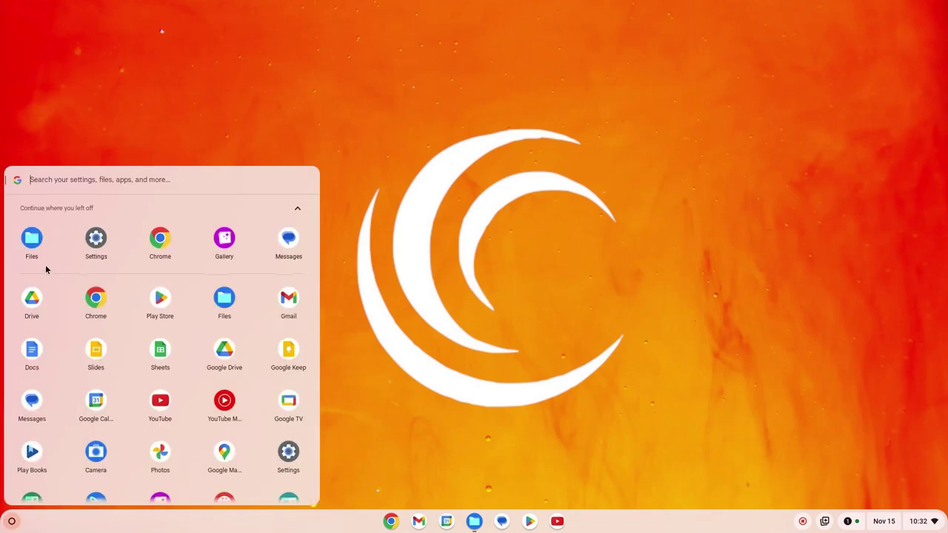
click(223, 299)
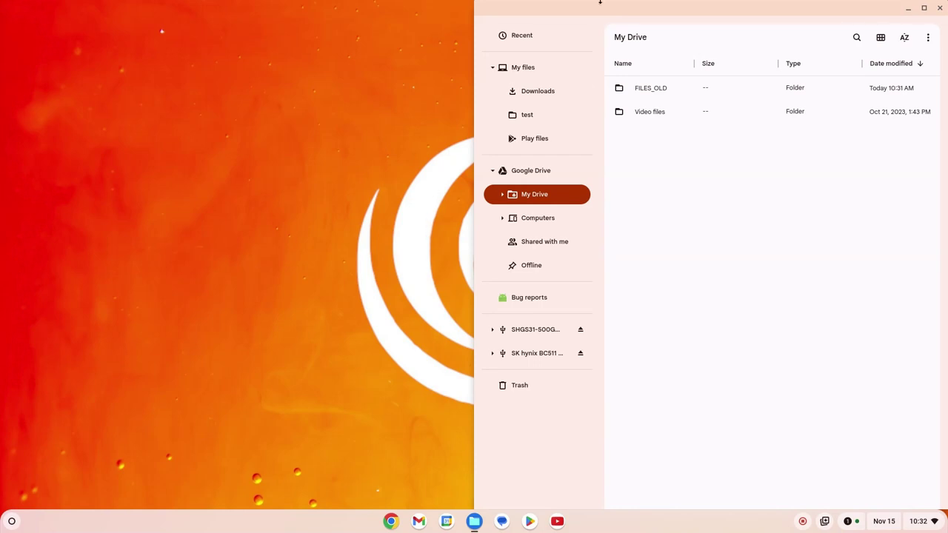
right_click(474, 521)
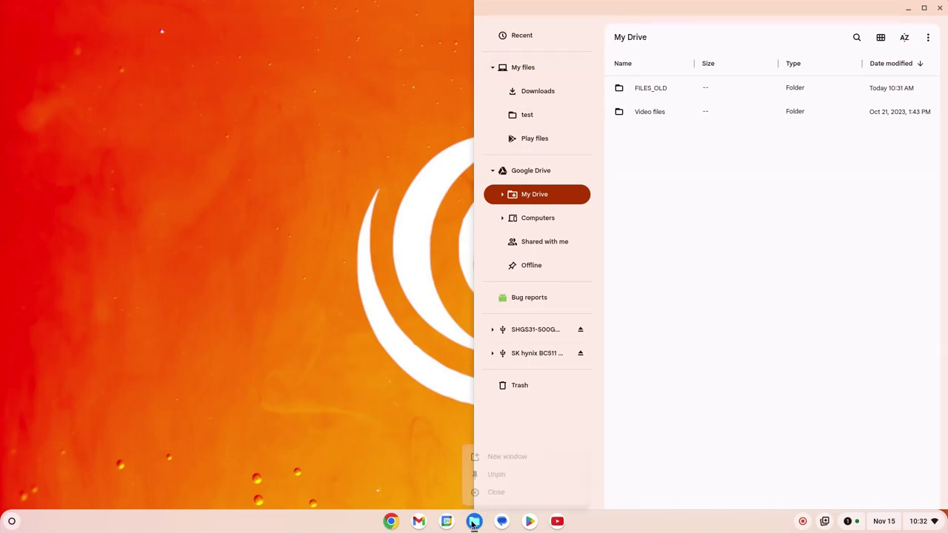
click(492, 457)
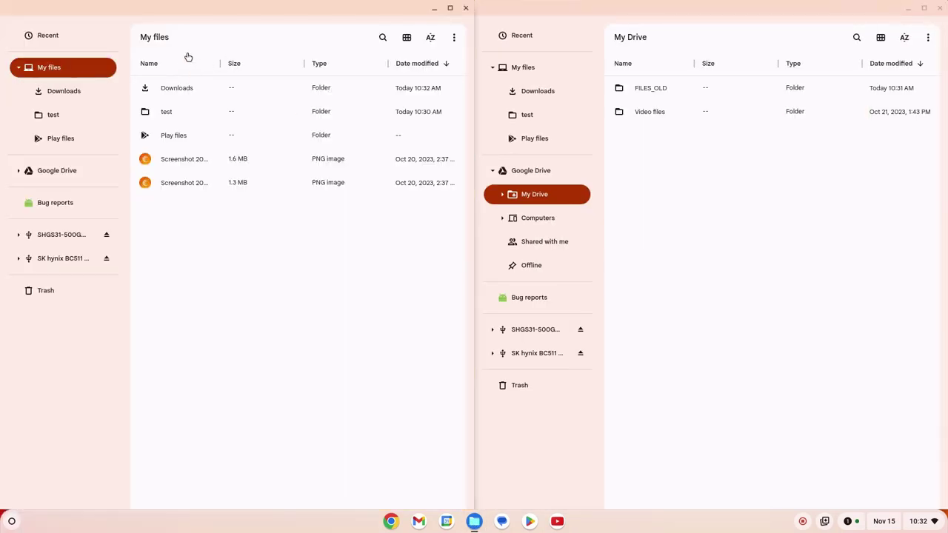
Copy example.xps from the test folder into My Drive
click(27, 122)
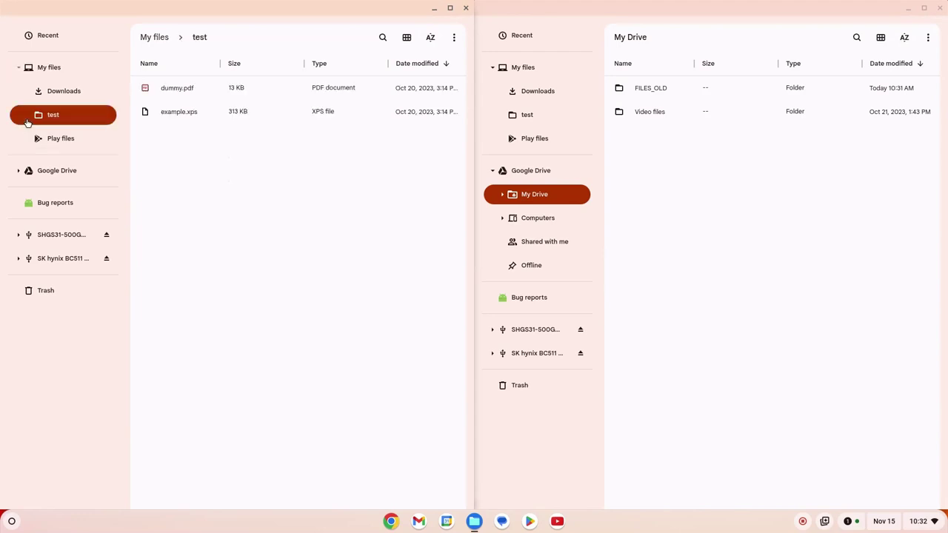
drag(183, 112, 773, 188)
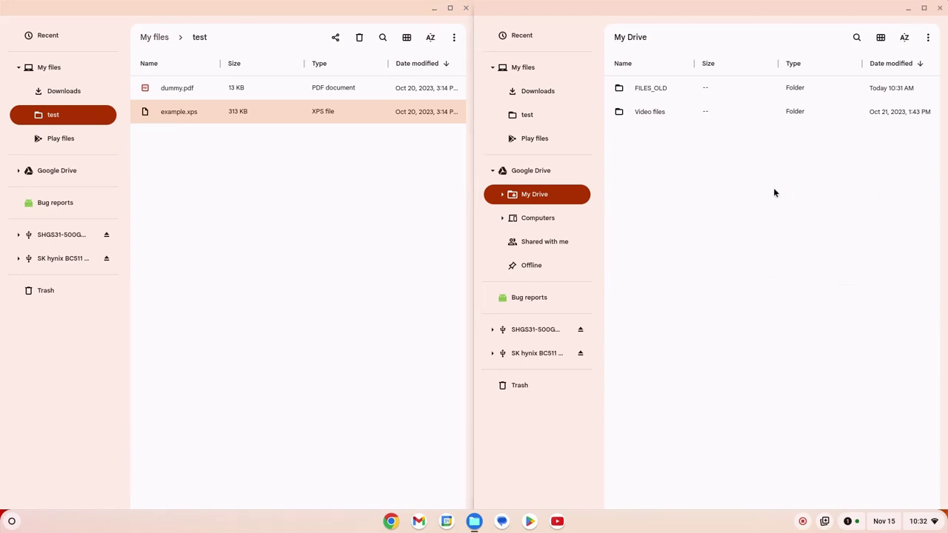
click(177, 112)
mouse_move(177, 113)
mouse_down()
mouse_move(182, 139)
mouse_move(178, 113)
mouse_up()
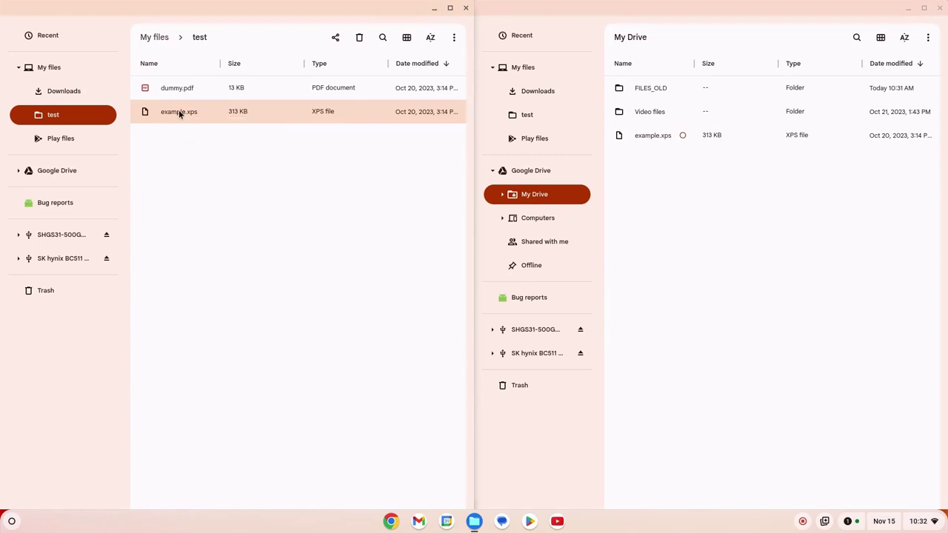
Create a new folder in My Drive, keeping the default name New folder
click(184, 155)
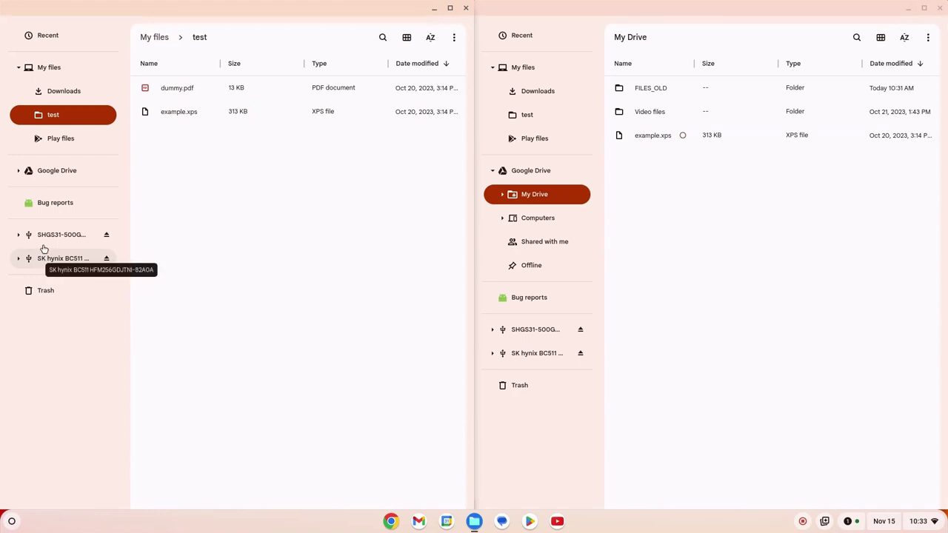
right_click(664, 181)
click(715, 258)
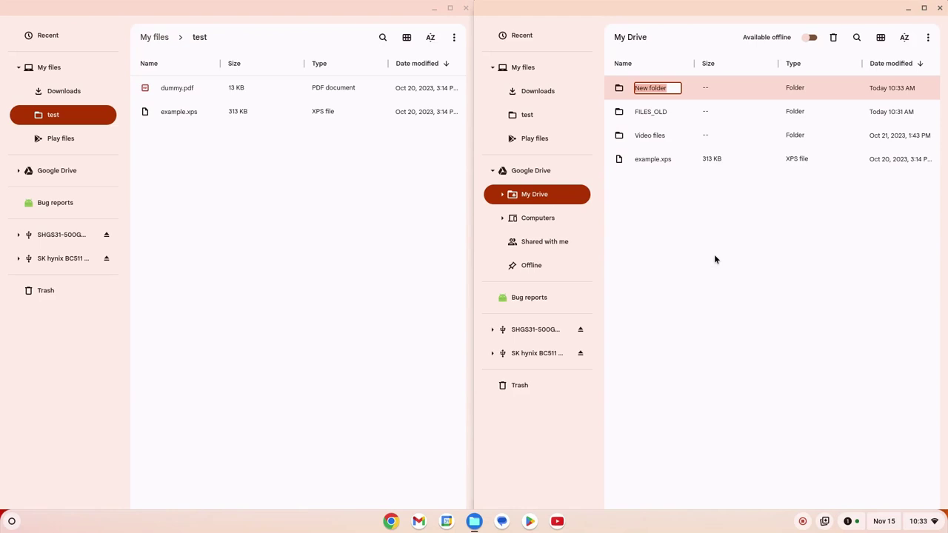
Name the new folder ChromeOS
text(Chrome)
key(Return)
click(681, 161)
Copy example.xps and paste it into the ChromeOS folder
mouse_move(682, 161)
mouse_down()
mouse_move(719, 116)
mouse_move(686, 172)
mouse_up()
right_click(686, 171)
key(Escape)
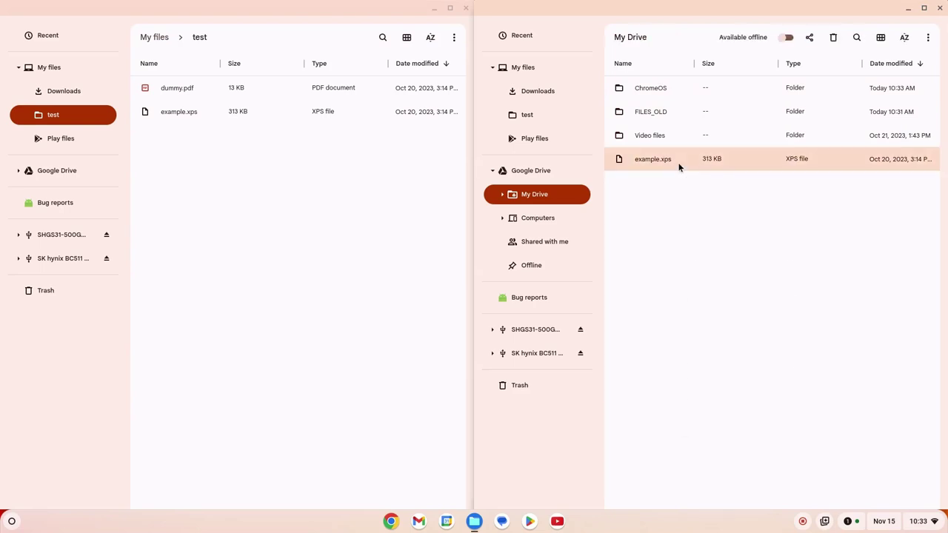
right_click(678, 168)
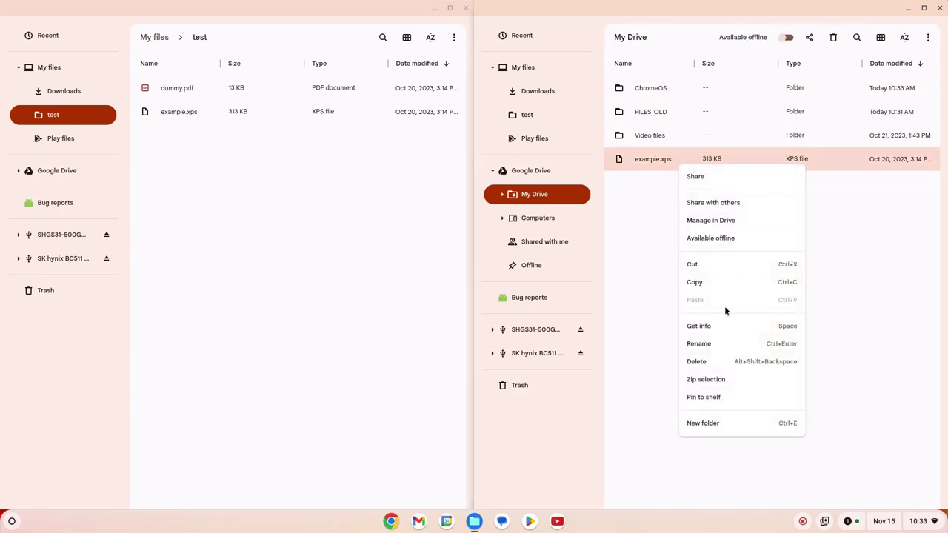
click(708, 274)
right_click(653, 86)
click(686, 215)
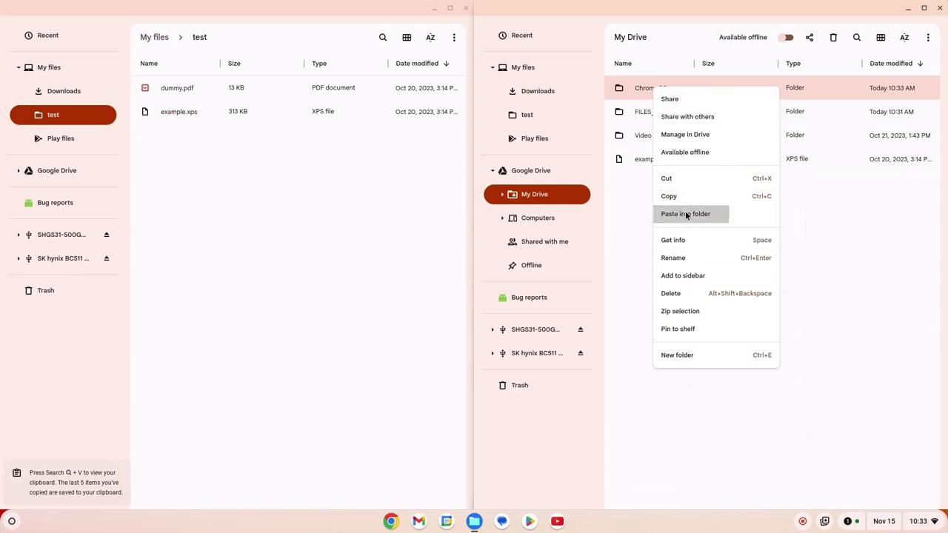
double_click(656, 89)
right_click(666, 141)
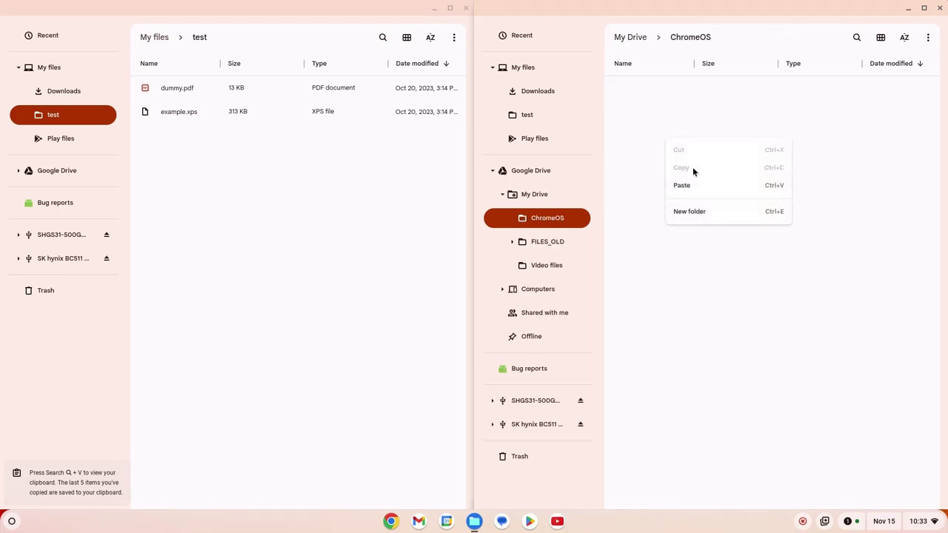
Browse FILES_OLD > Old files, select its PDF document, then return to My Drive
click(638, 39)
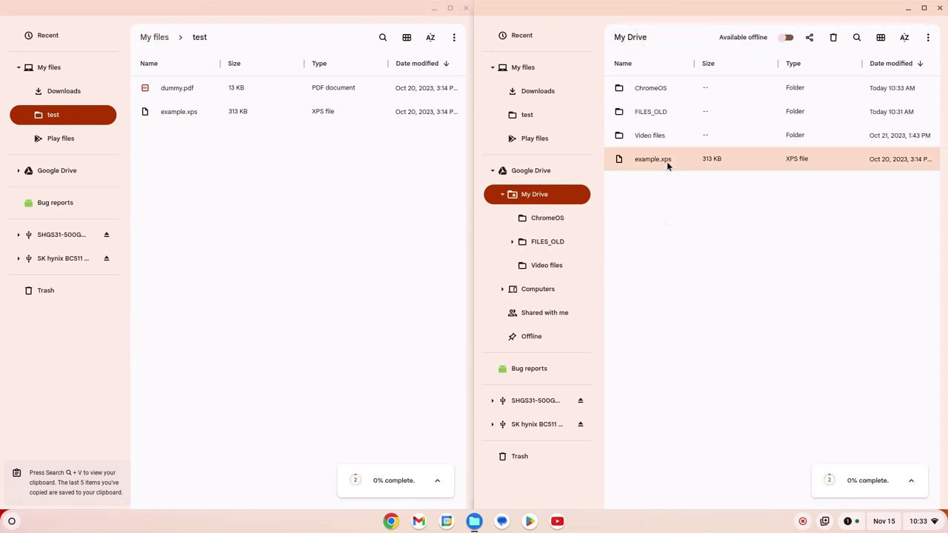
click(702, 234)
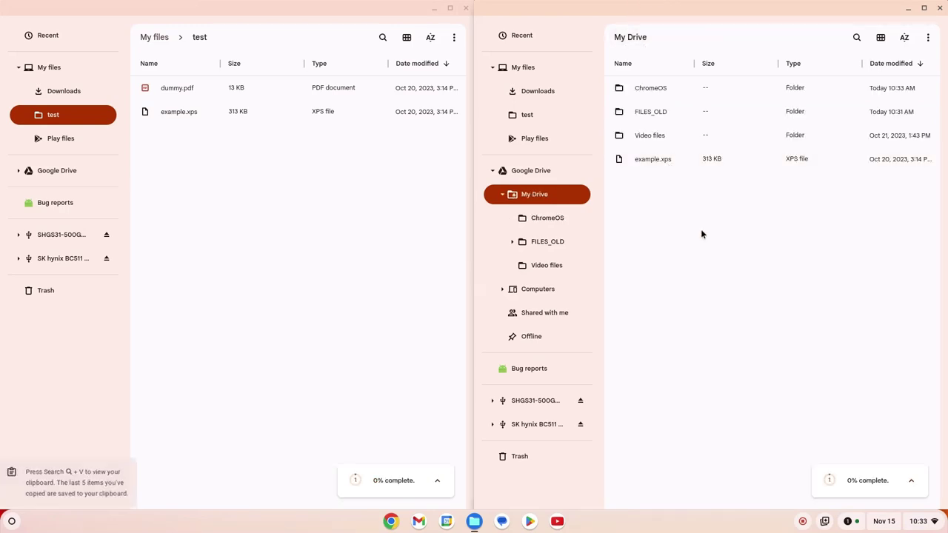
double_click(650, 112)
double_click(654, 87)
click(671, 117)
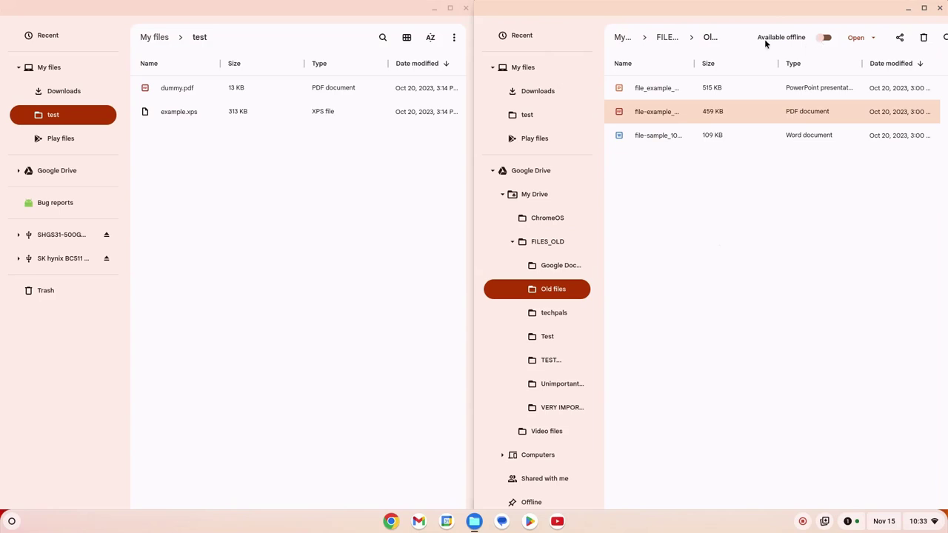
click(622, 37)
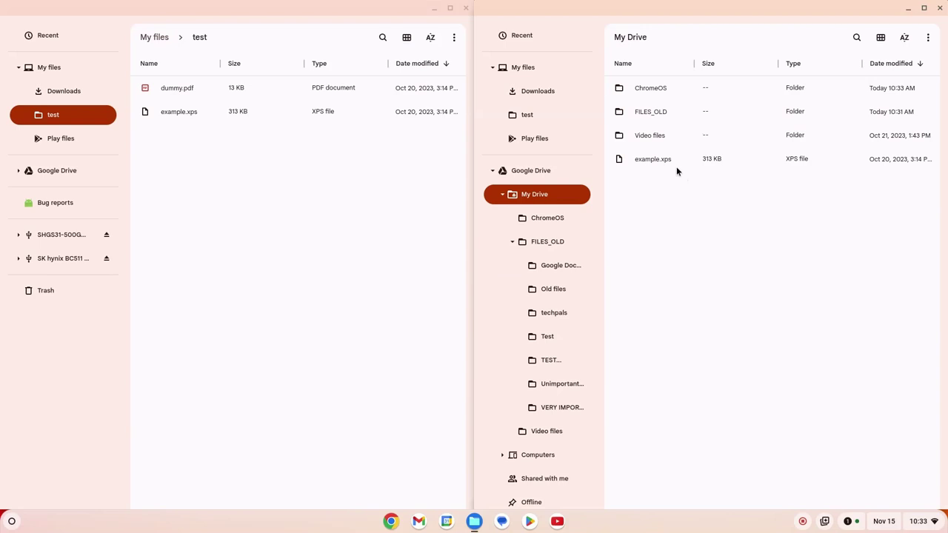
Make example.xps in My Drive available offline
click(662, 159)
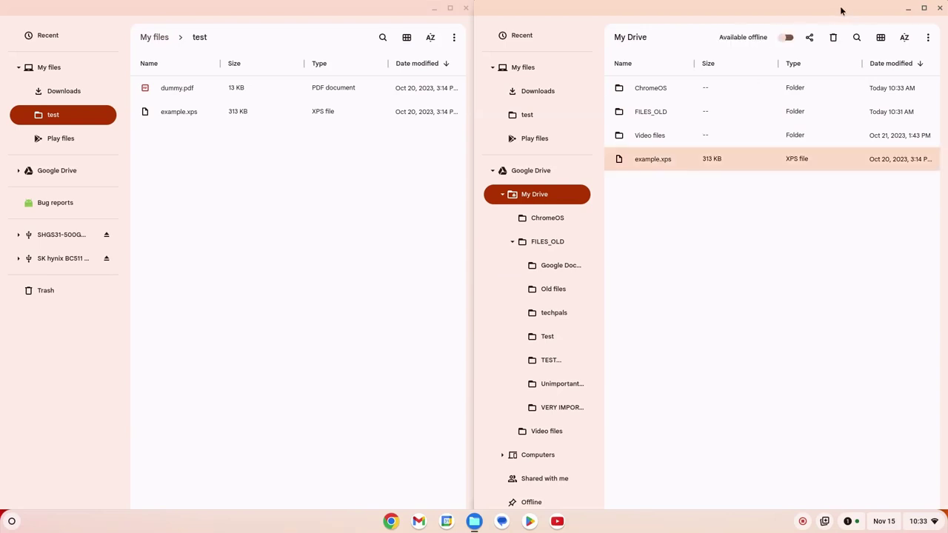
click(785, 38)
click(679, 228)
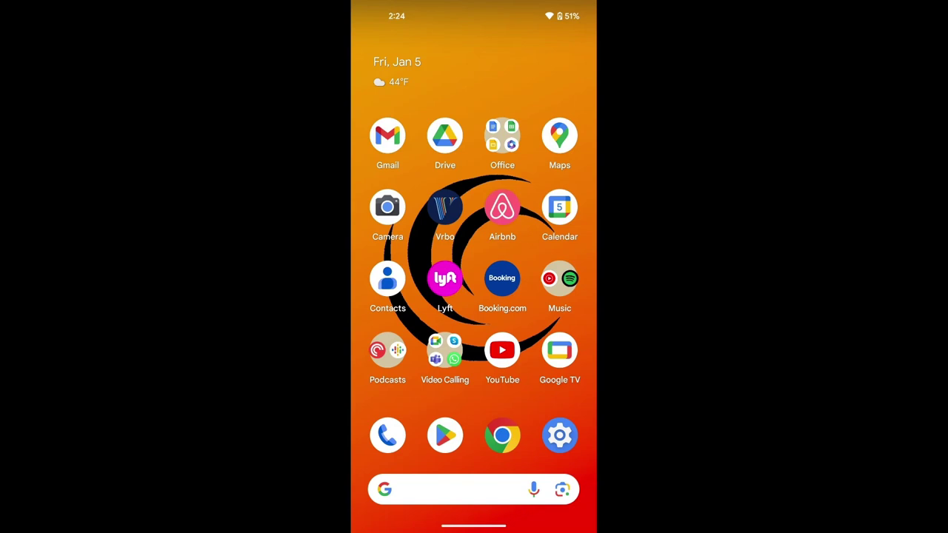
Search the Play Store for 'drive' and update the Google Drive app
click(445, 435)
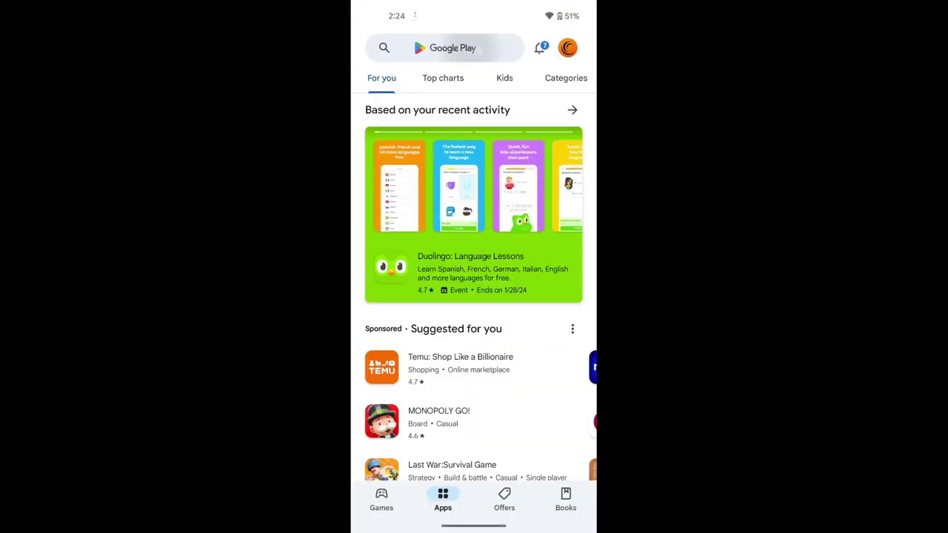
click(445, 47)
text(drive)
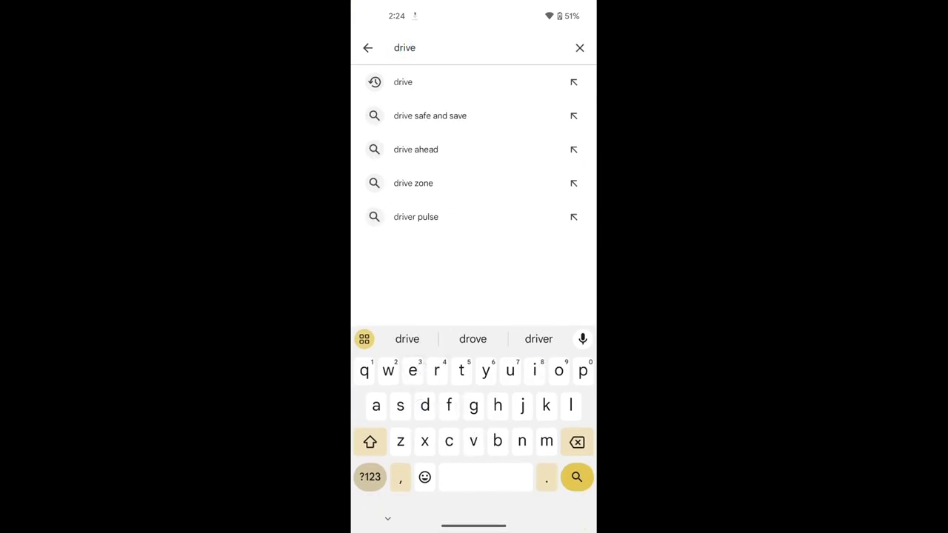
key(Return)
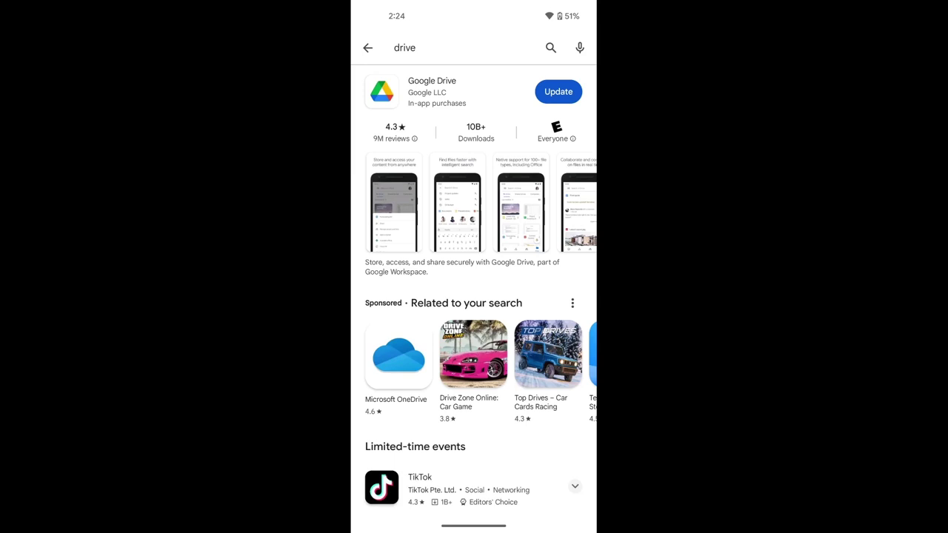
click(432, 80)
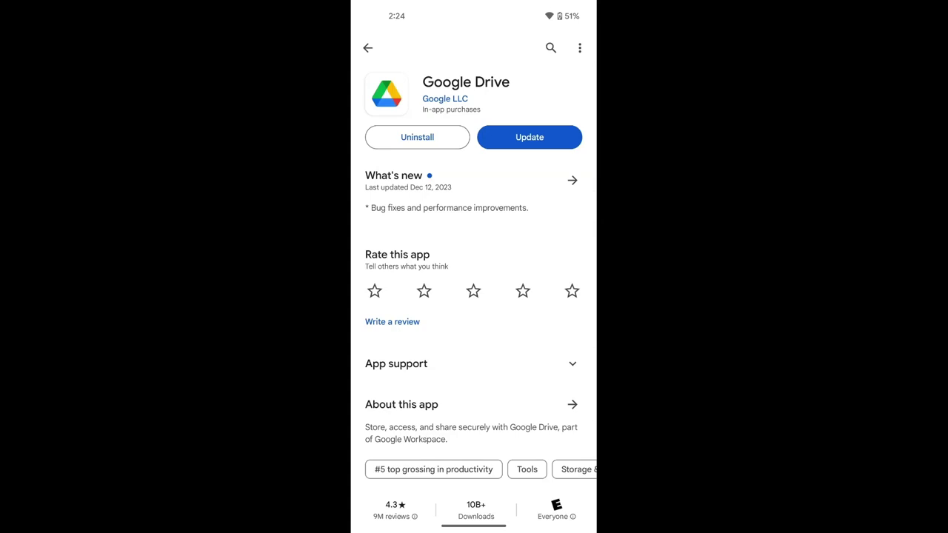
click(527, 139)
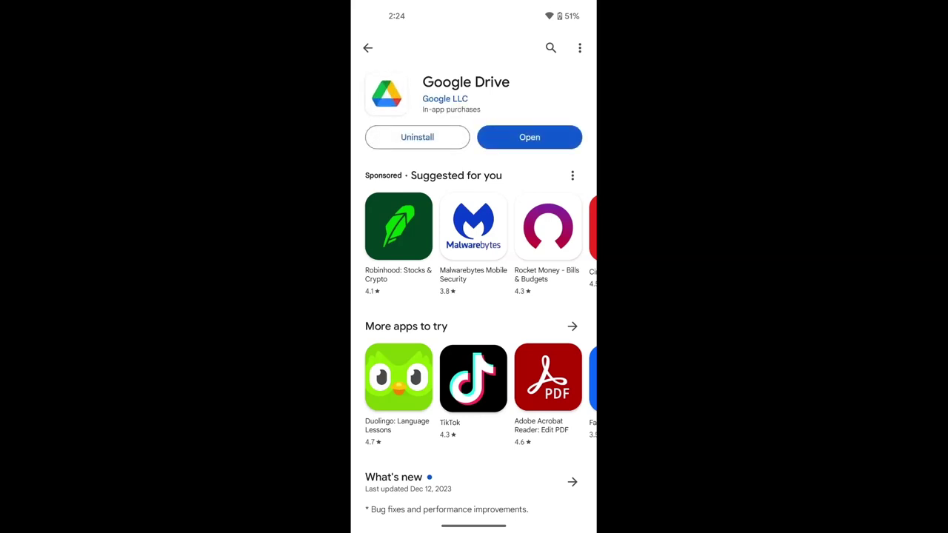
Swipe the Play Store away in Recents and launch Google Drive from the home screen
click(530, 137)
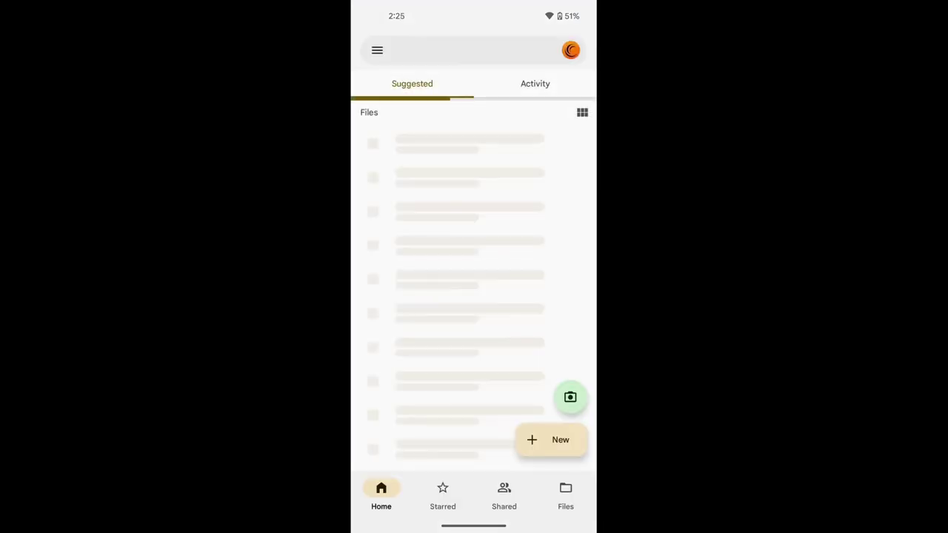
drag(474, 525, 474, 311)
drag(414, 296, 563, 297)
drag(474, 296, 474, 74)
click(433, 158)
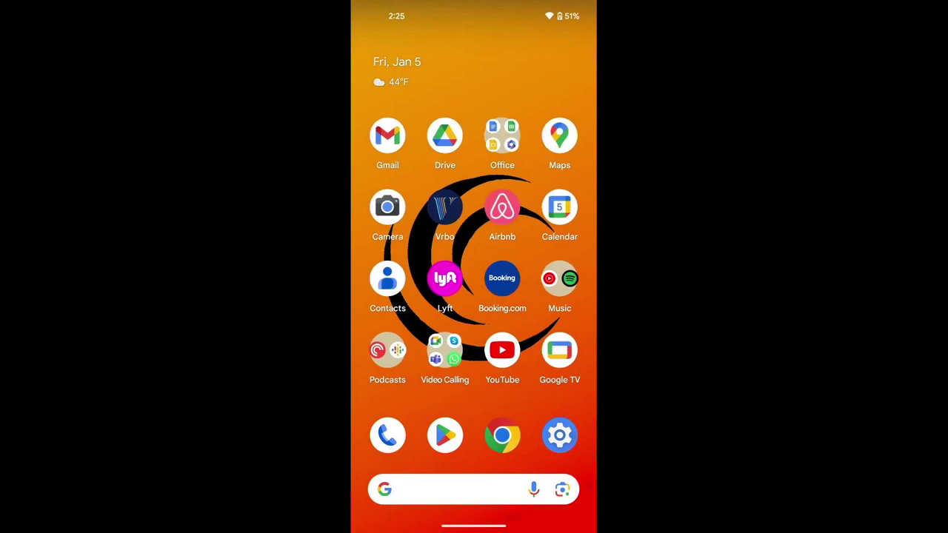
drag(379, 317, 504, 468)
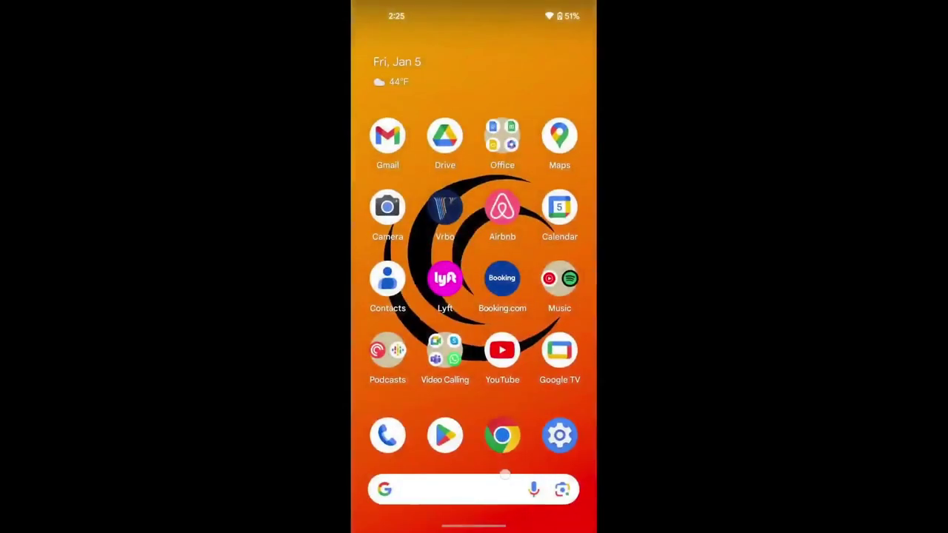
drag(474, 394, 361, 402)
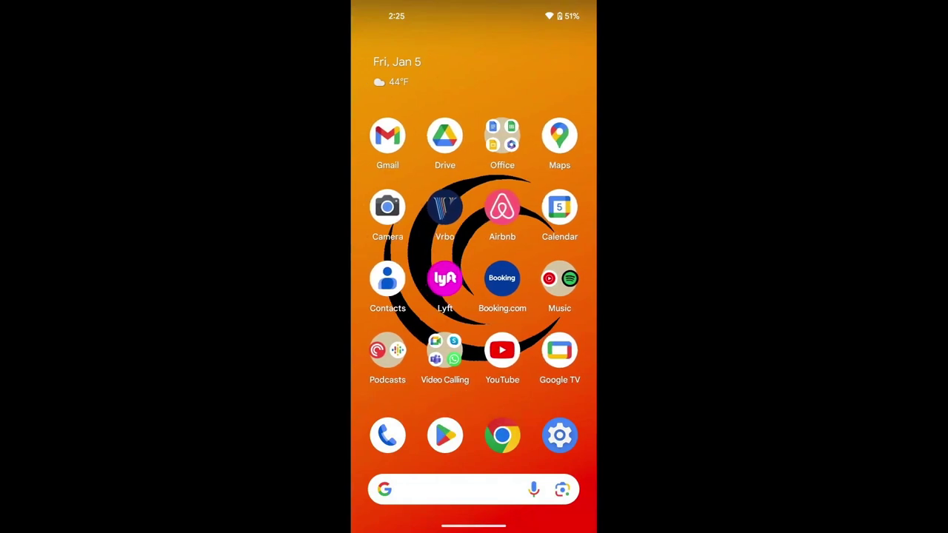
click(448, 137)
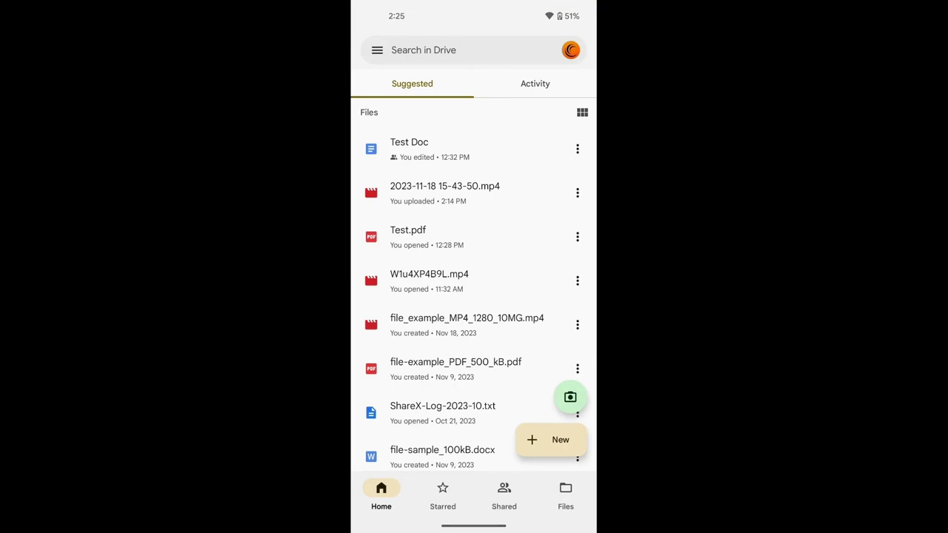
Refresh the suggested list, check the Starred and Shared tabs, then browse My Drive files
scroll(474, 288, down, 10)
scroll(474, 288, up, 5)
drag(474, 185, 474, 385)
click(505, 492)
click(443, 493)
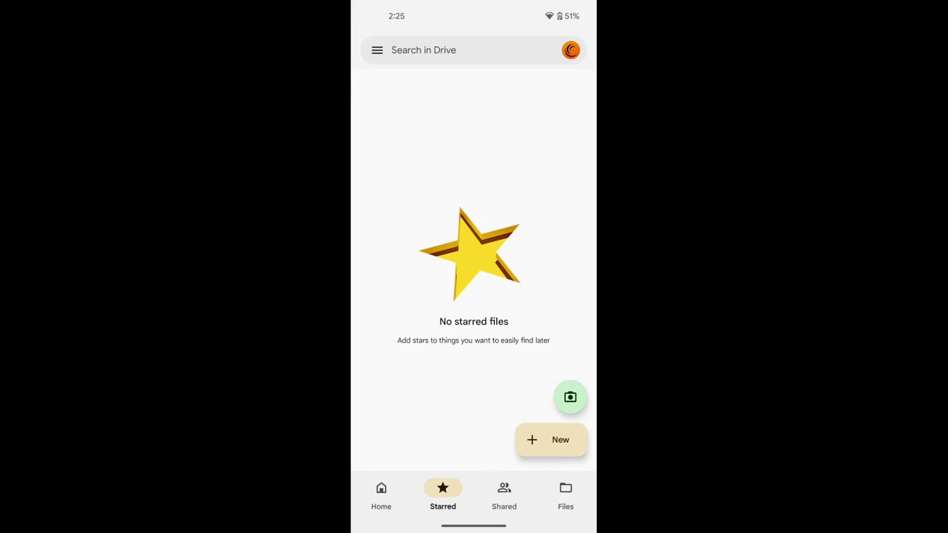
click(504, 492)
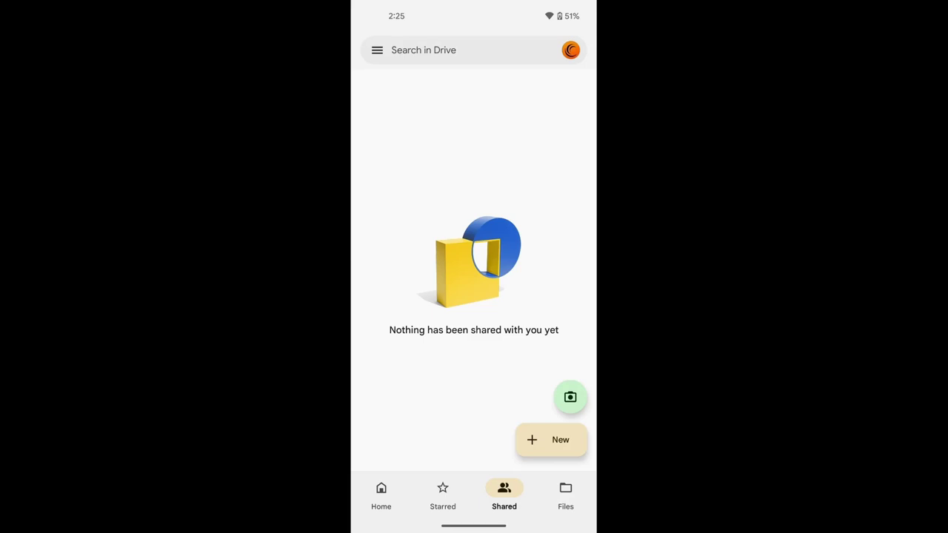
click(565, 493)
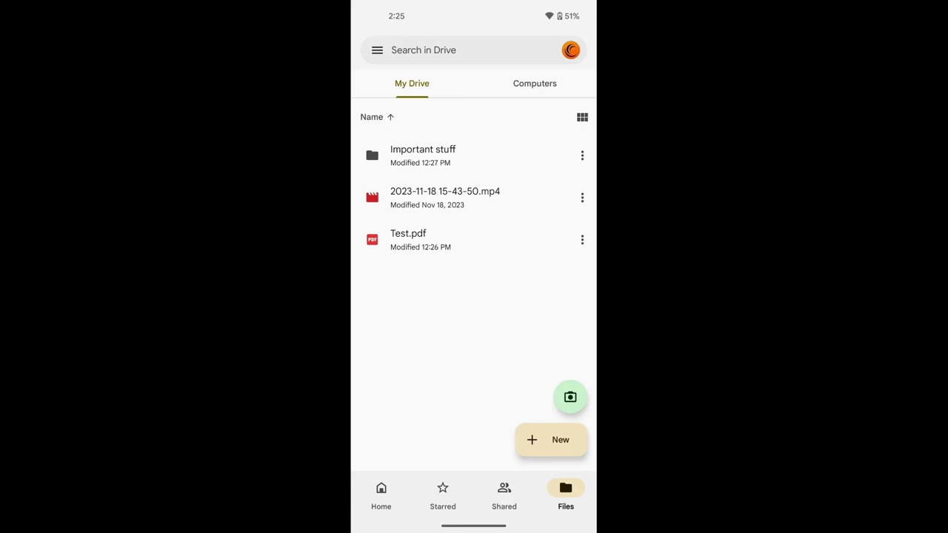
click(412, 83)
click(530, 83)
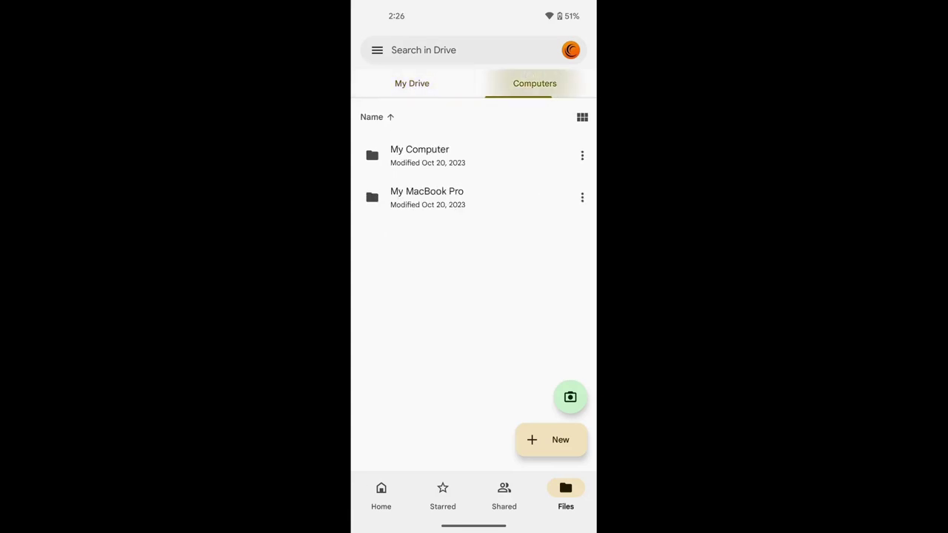
click(419, 155)
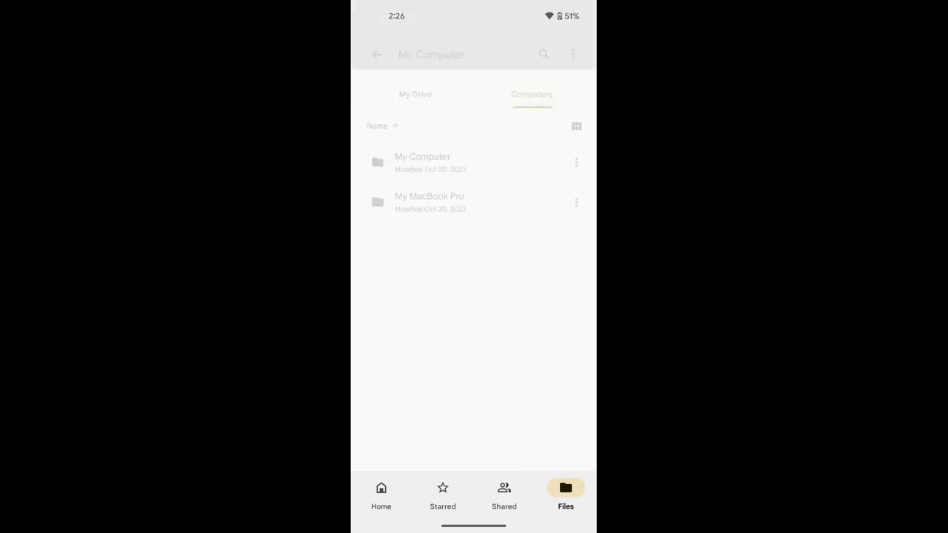
click(367, 49)
click(419, 195)
click(367, 49)
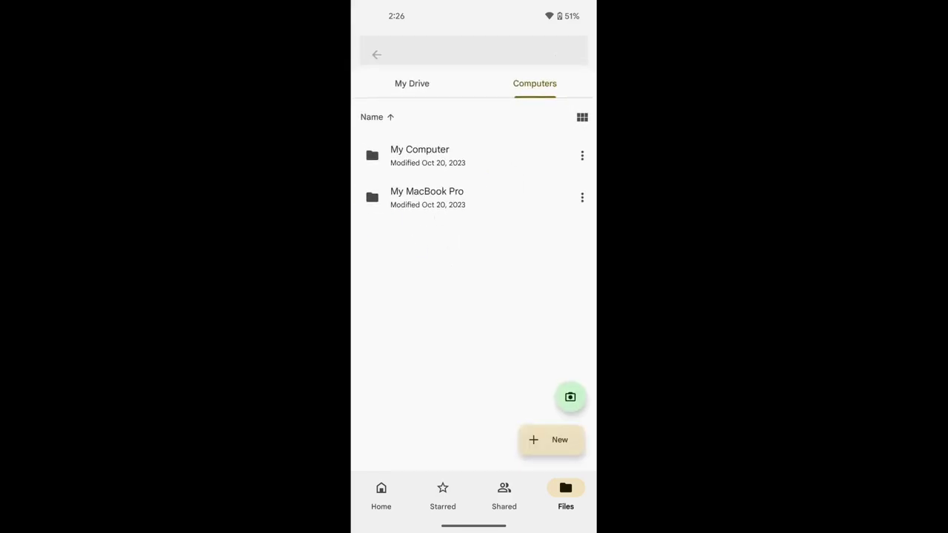
click(371, 144)
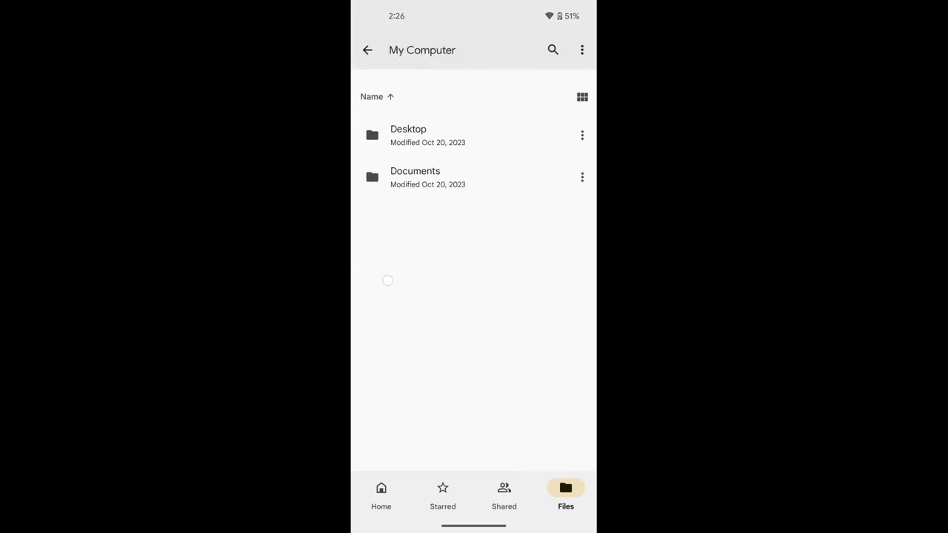
drag(358, 282, 385, 245)
click(429, 194)
click(408, 133)
mouse_move(355, 167)
mouse_down()
mouse_move(372, 166)
mouse_move(371, 187)
mouse_up()
drag(355, 143, 371, 144)
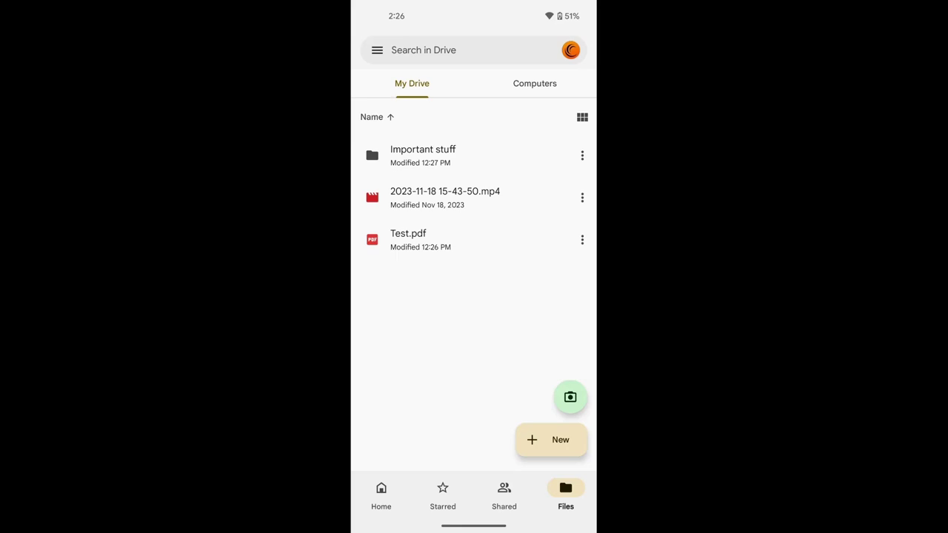
click(446, 234)
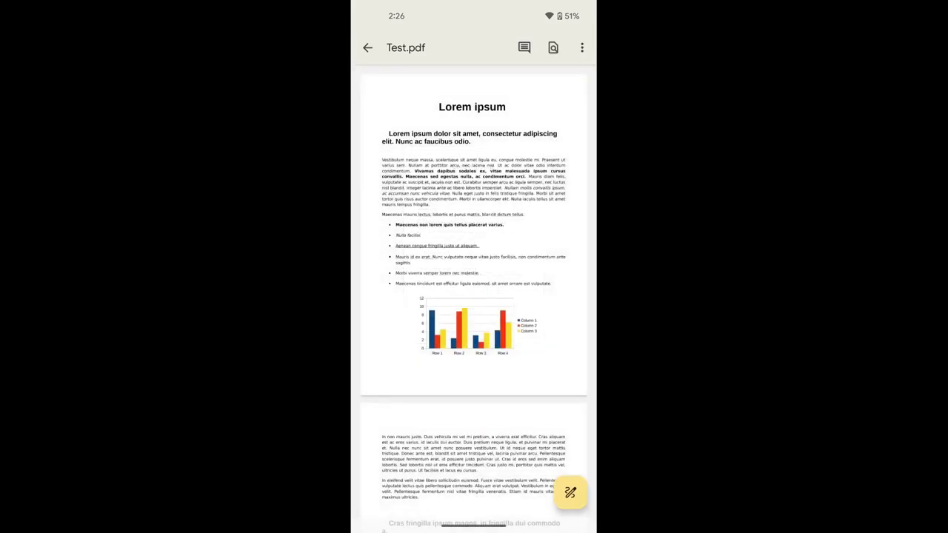
scroll(474, 274, up, 5)
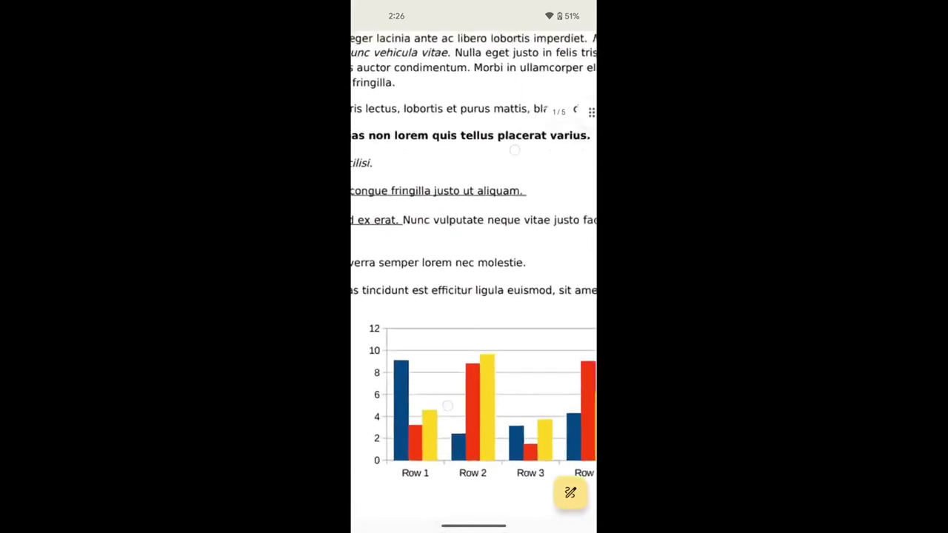
scroll(474, 274, down, 5)
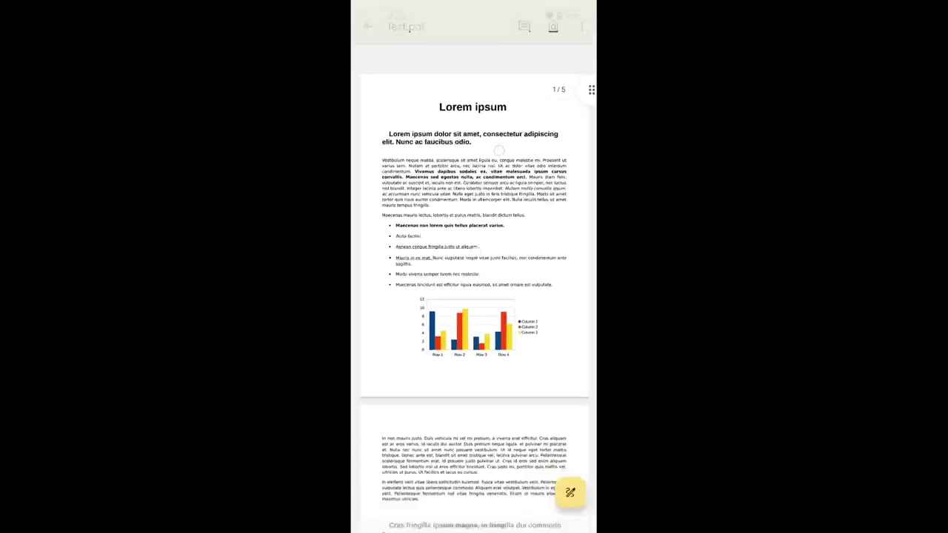
drag(354, 247, 381, 245)
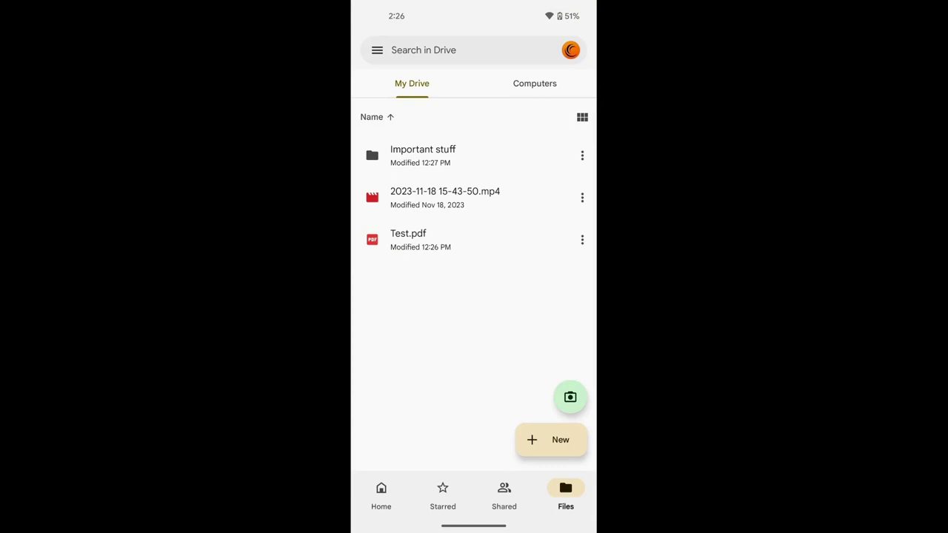
click(582, 240)
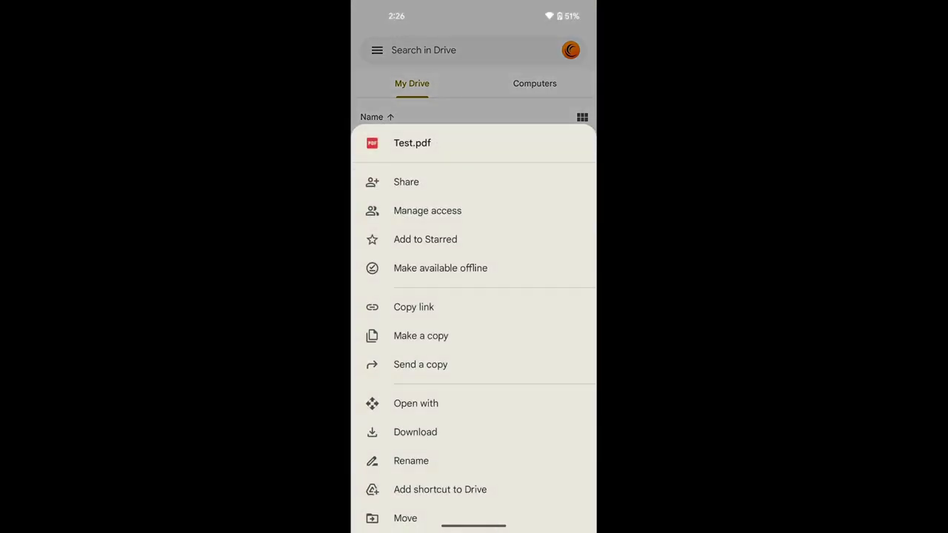
Rename Test.pdf to Test2.pdf
click(476, 462)
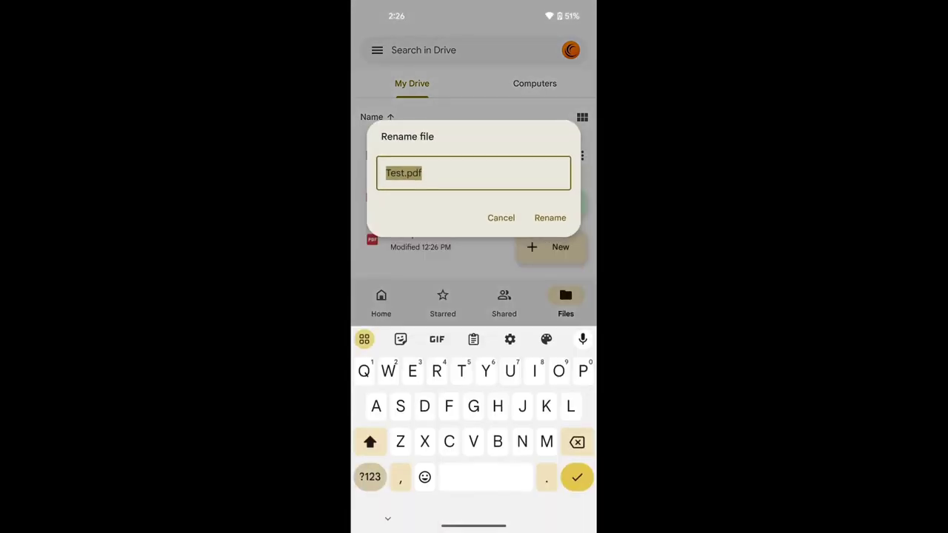
text(Test)
key(BackSpace)
key(BackSpace)
key(BackSpace)
text(wst)
click(472, 338)
click(370, 476)
text(2.)
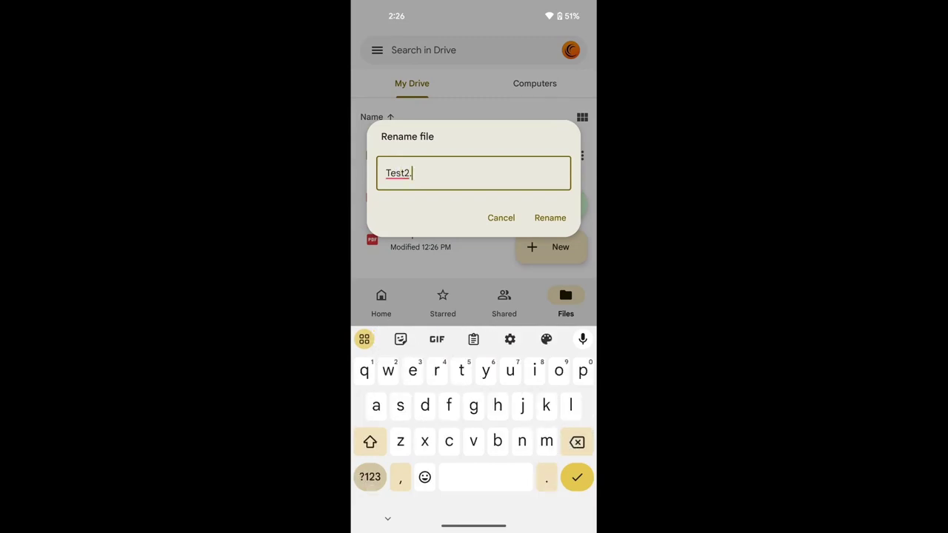
text(pdf)
click(551, 218)
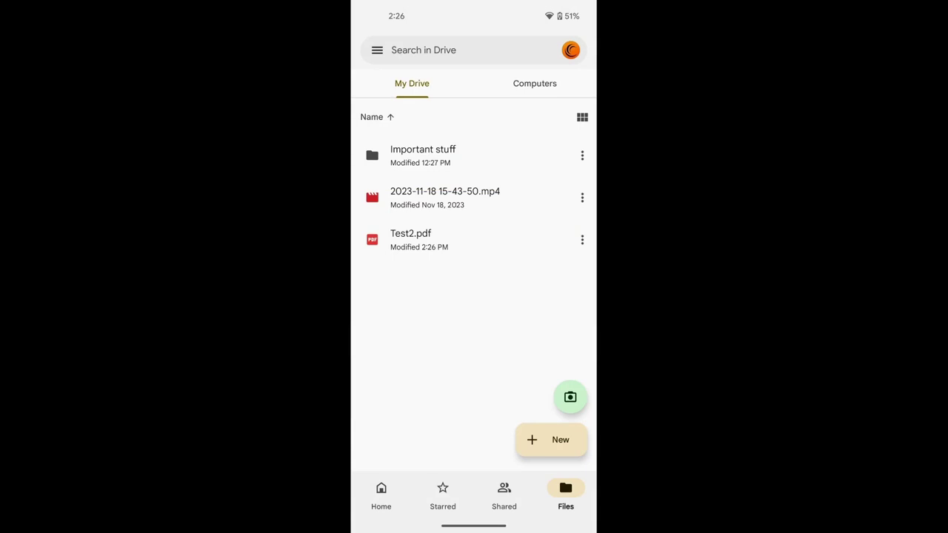
Rename the 2023-11-18 mp4 video to 'New name'
click(582, 197)
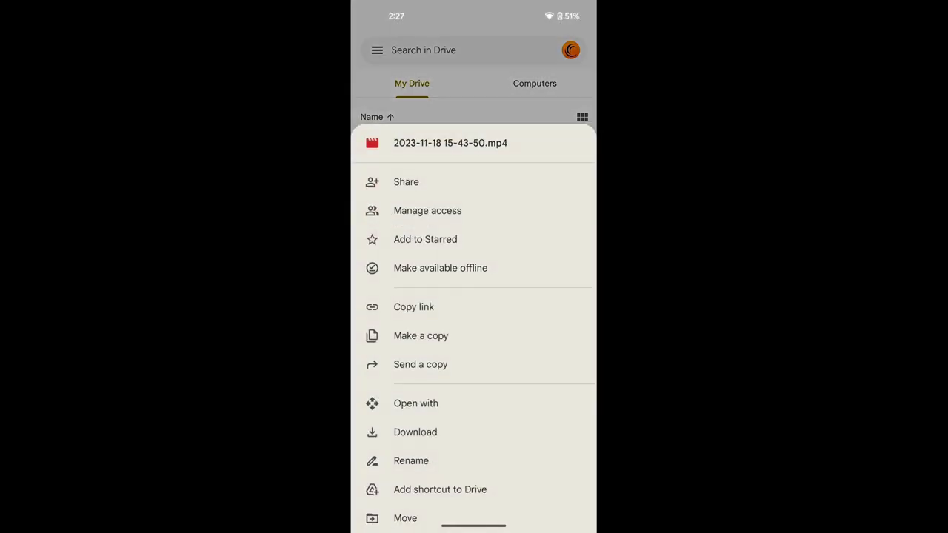
click(411, 461)
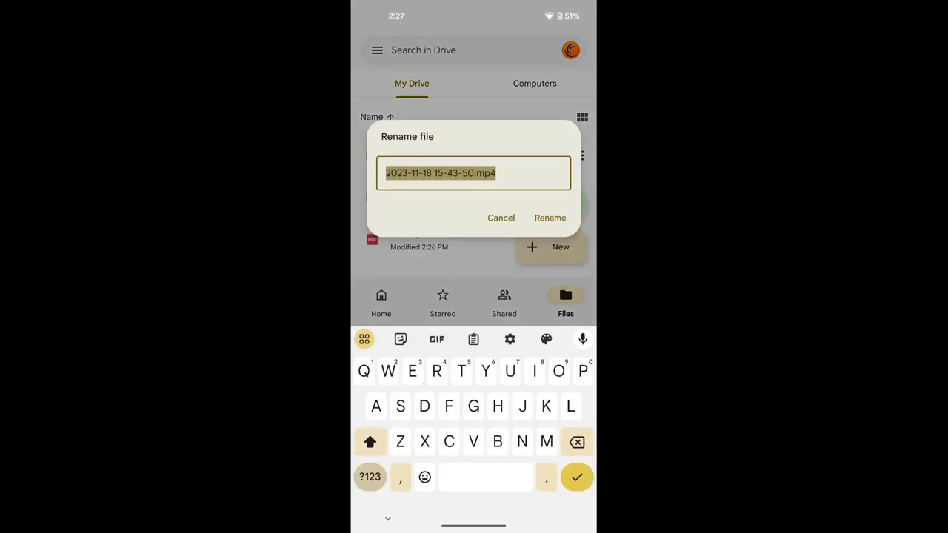
text(New)
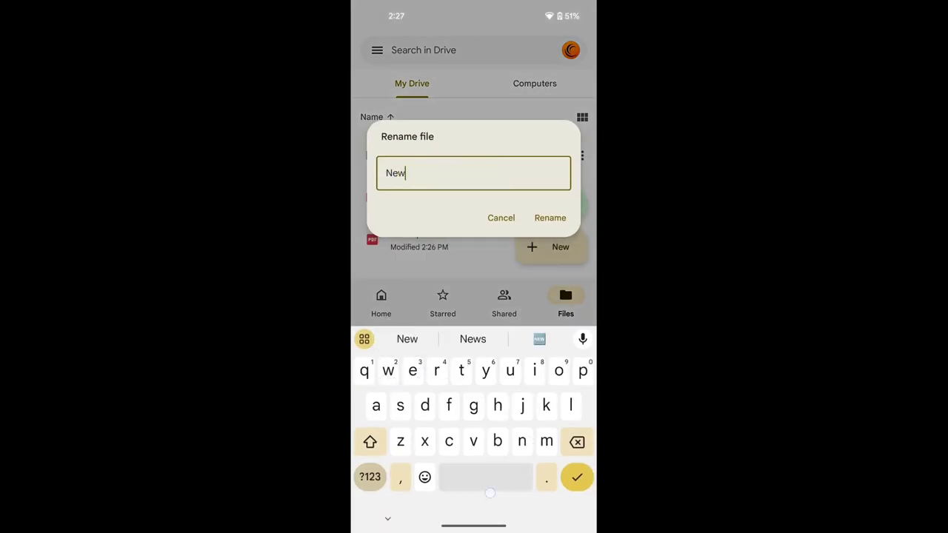
text( name m)
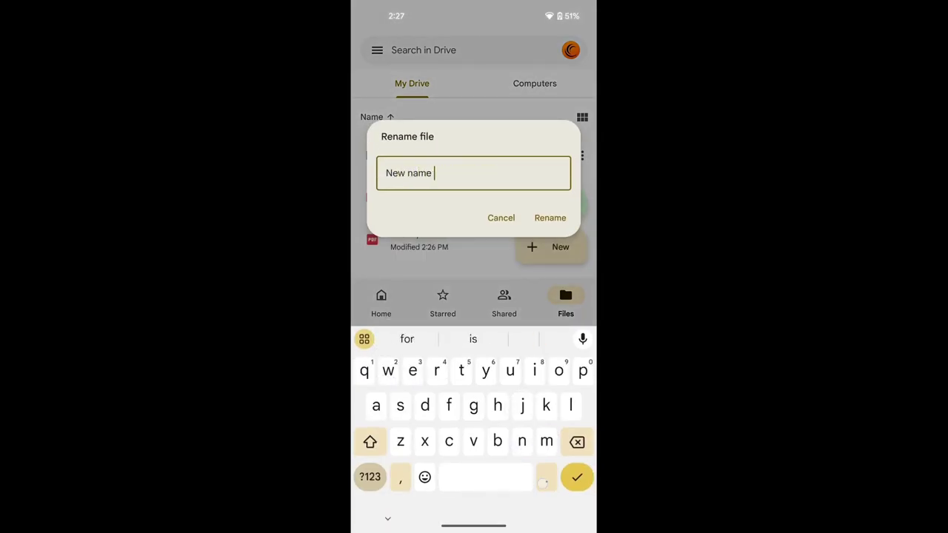
key(BackSpace)
key(BackSpace)
click(550, 217)
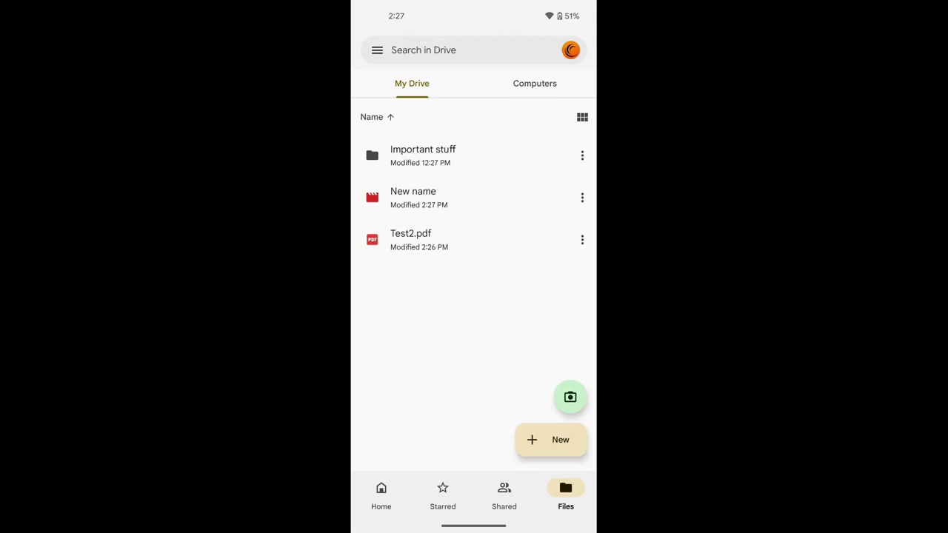
Create a new Google Doc containing 'Testing' and close it back to the file list
click(552, 440)
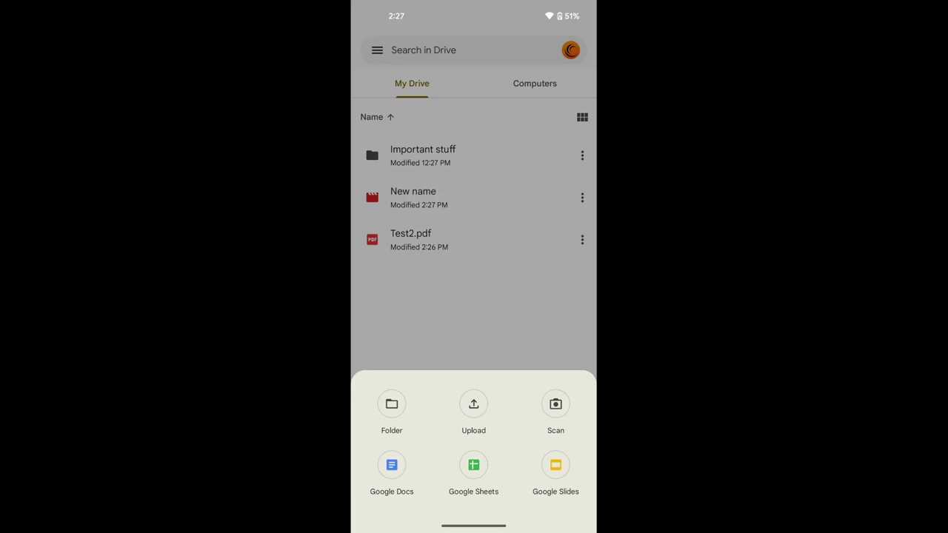
click(392, 465)
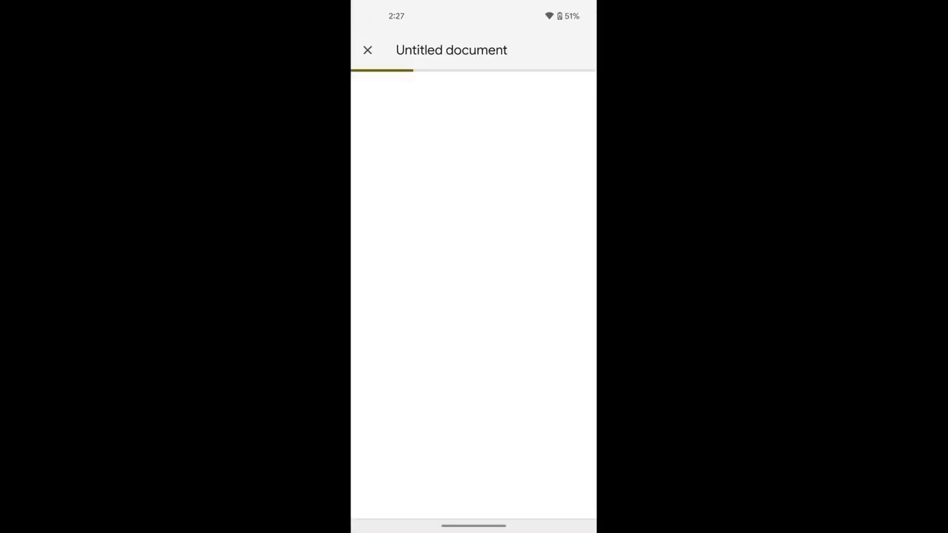
text(T)
key(BackSpace)
text(A)
key(BackSpace)
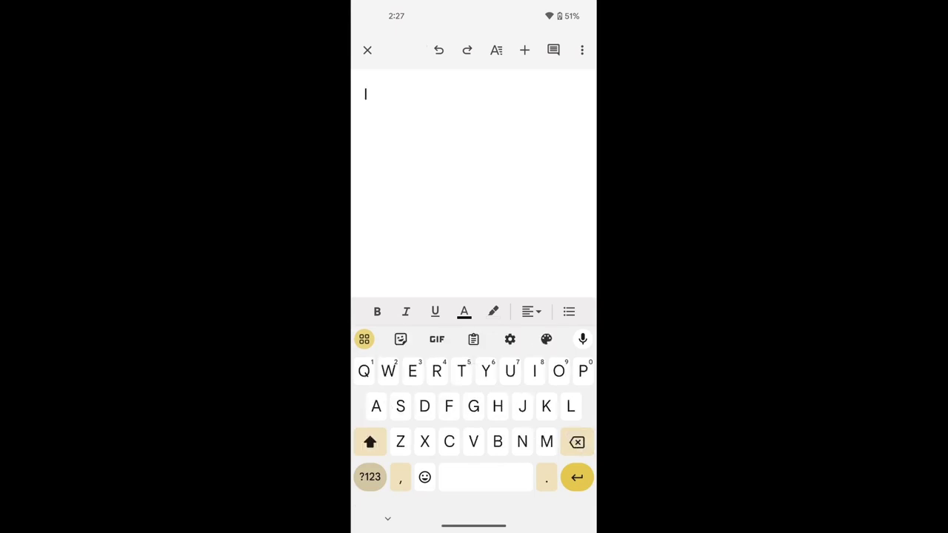
text(Test)
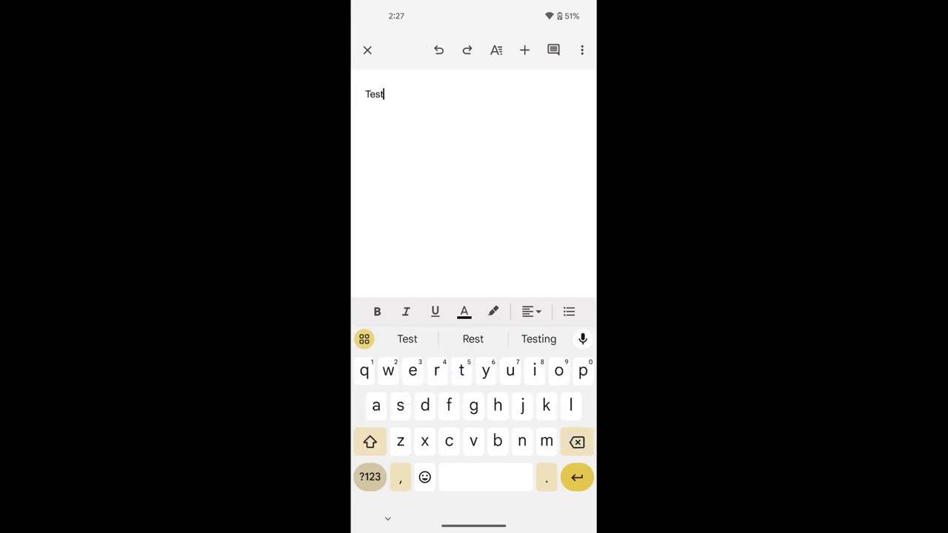
text(ing)
key(Escape)
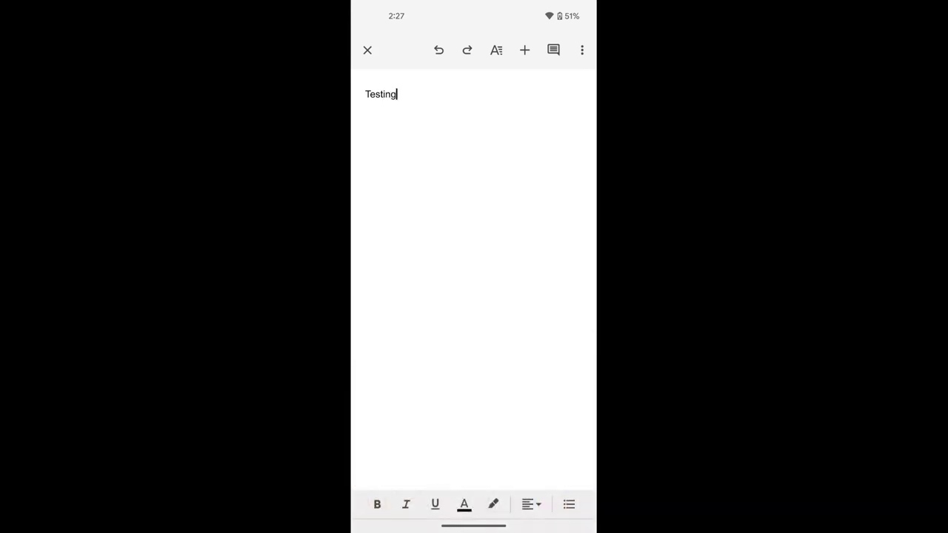
key(Escape)
key(Escape)
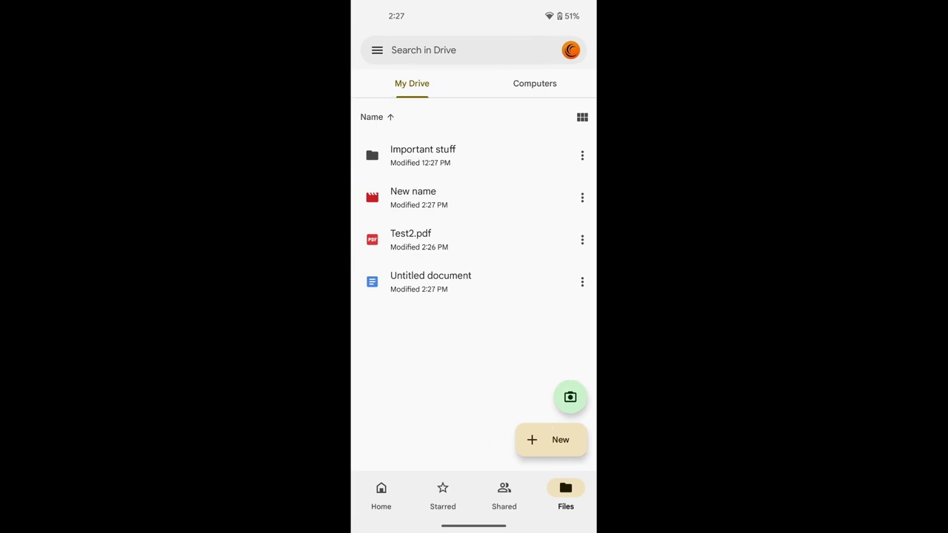
Move Untitled document into the Important stuff folder
click(582, 283)
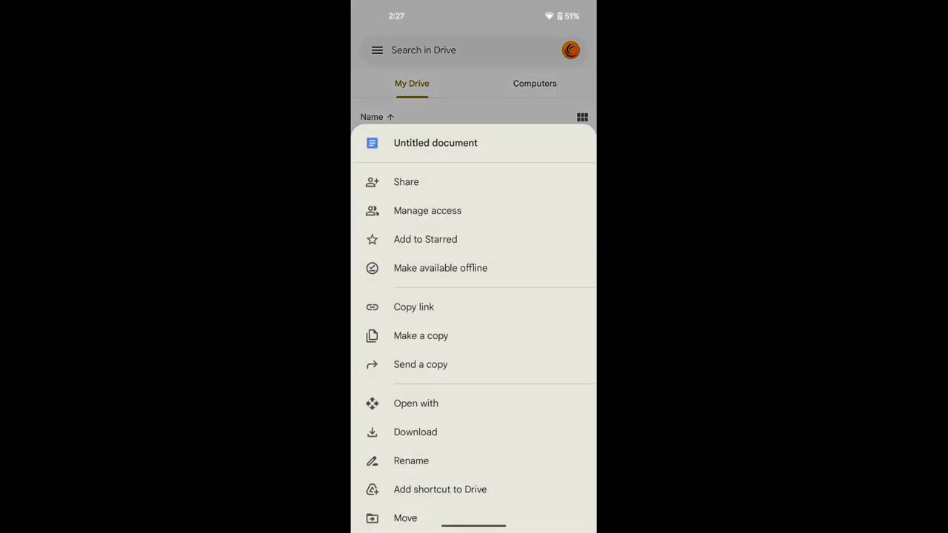
key(Escape)
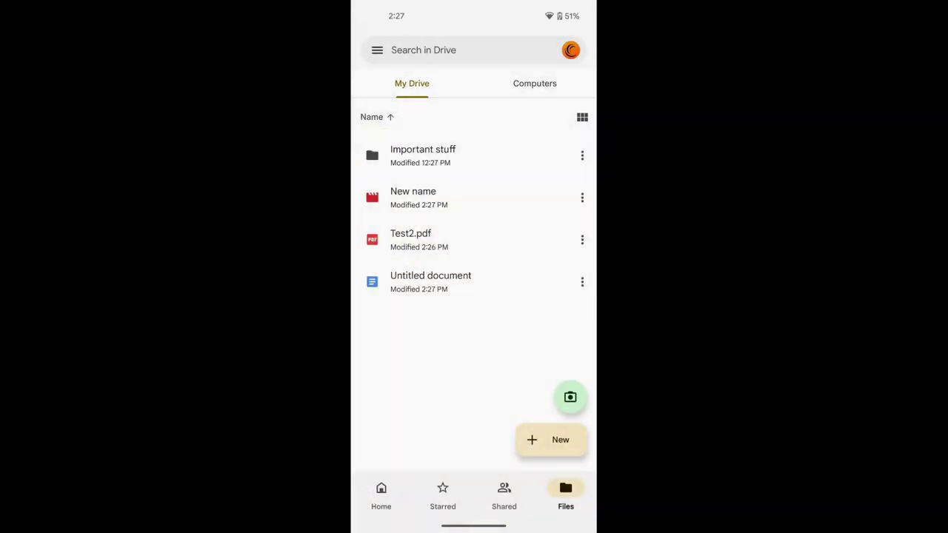
click(582, 282)
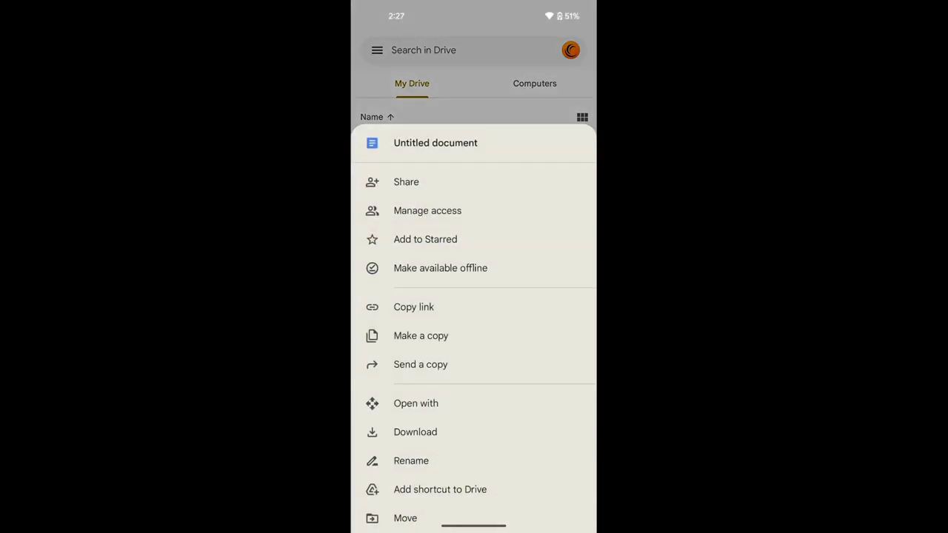
scroll(529, 290, down, 3)
scroll(533, 324, up, 3)
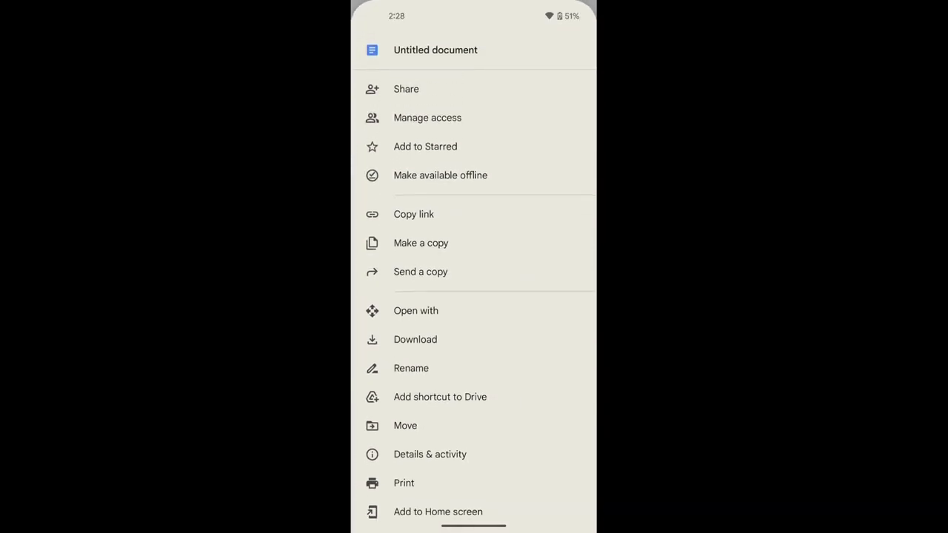
key(Escape)
click(582, 282)
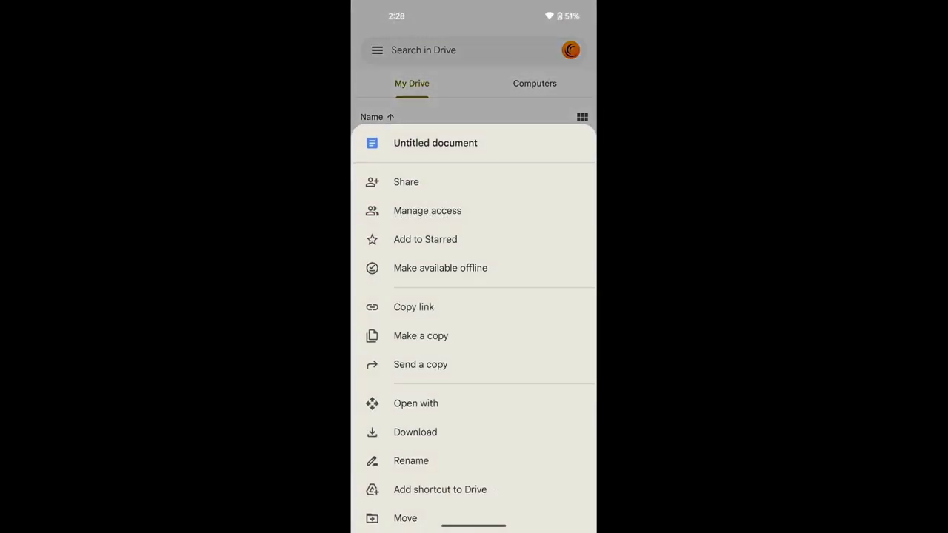
scroll(474, 333, down, 3)
click(405, 385)
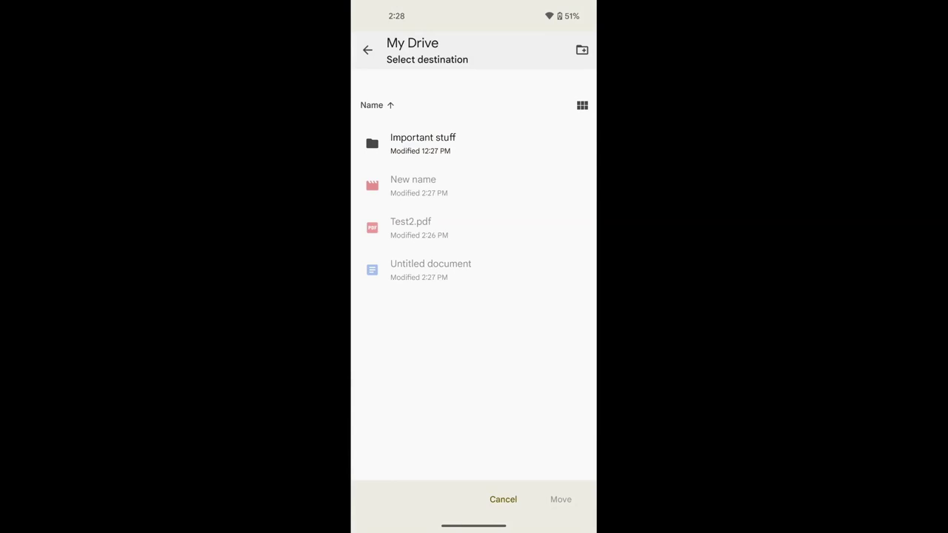
click(423, 143)
click(560, 499)
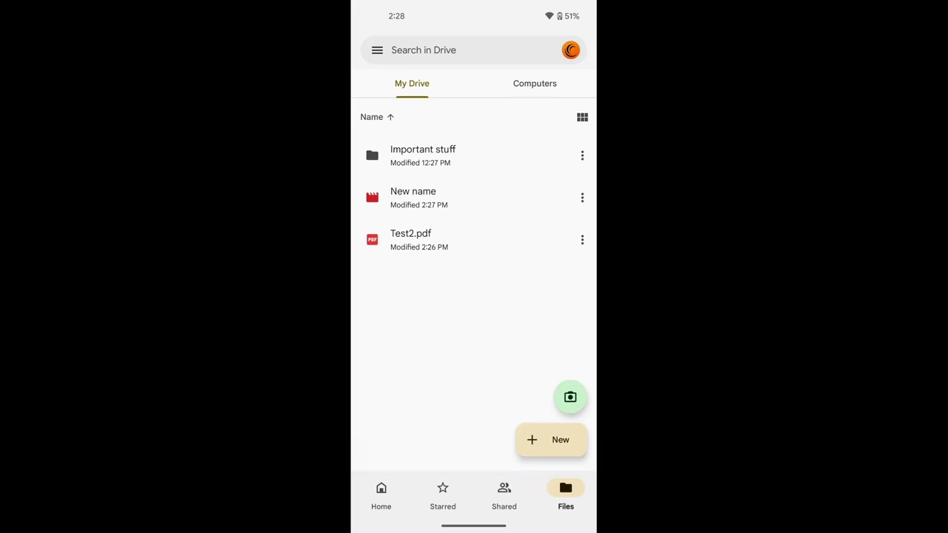
Create a new folder named 'Not important stuff' in My Drive
click(552, 440)
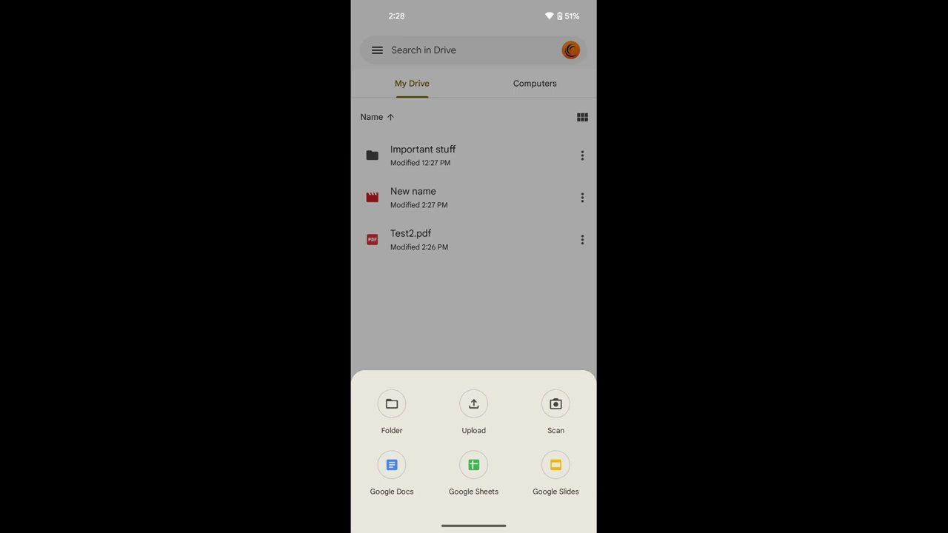
click(392, 404)
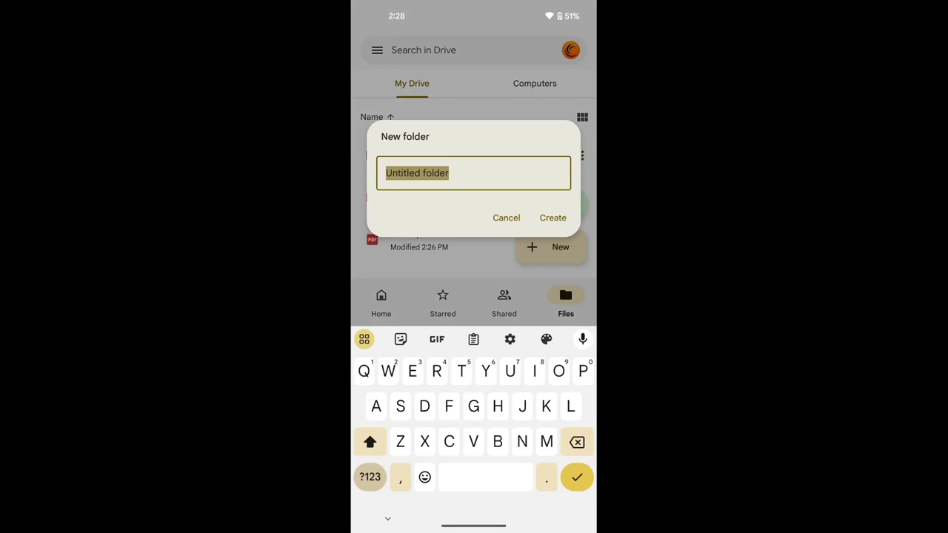
text(No)
key(BackSpace)
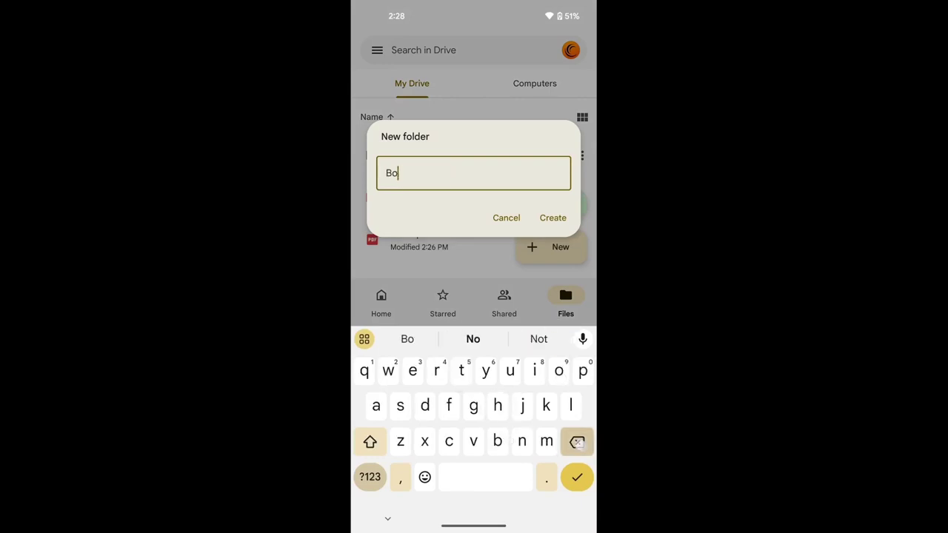
text(ot inpor)
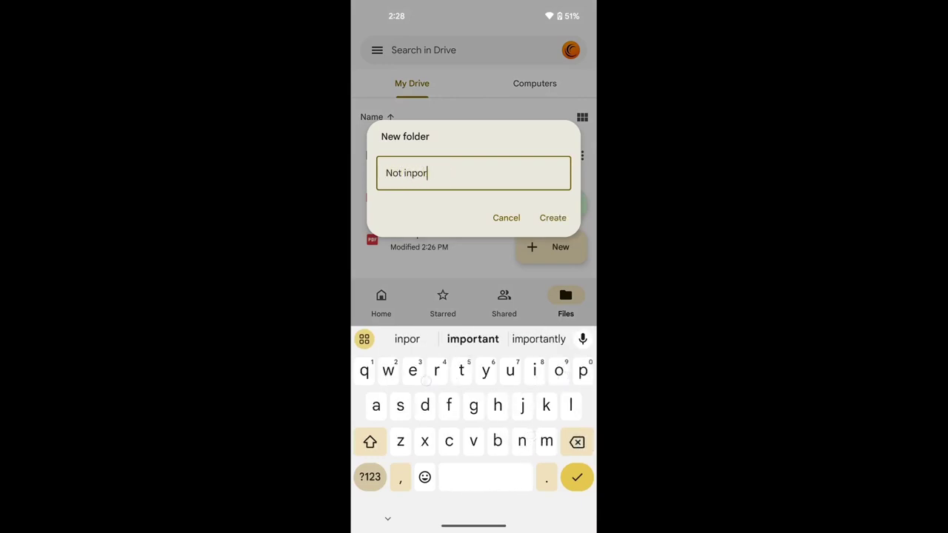
text(tan stuff)
click(553, 218)
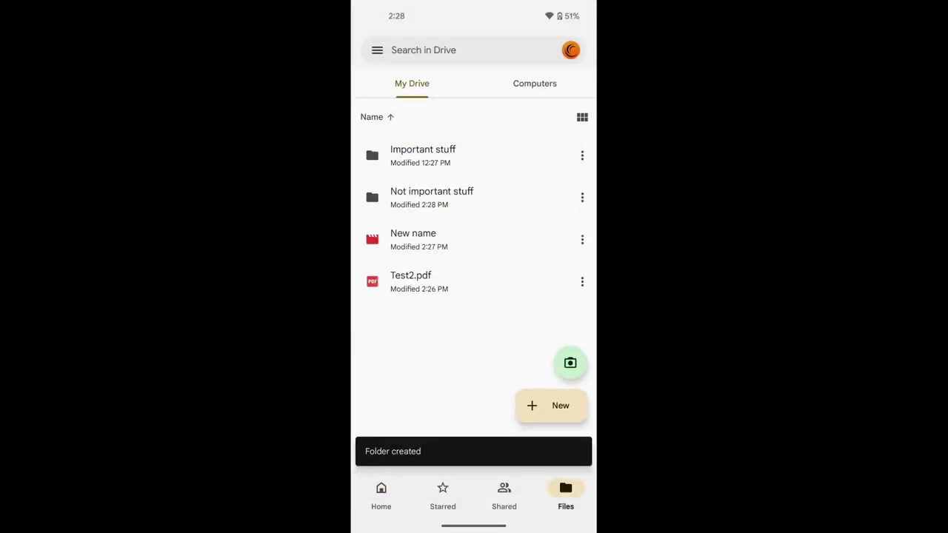
Move Test2.pdf into the Not important stuff folder
click(582, 239)
key(Escape)
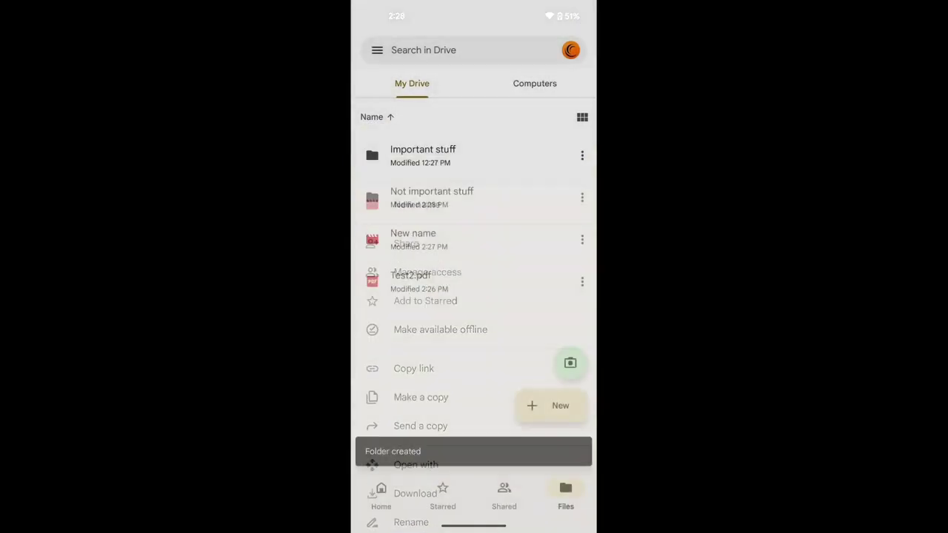
click(411, 282)
key(Escape)
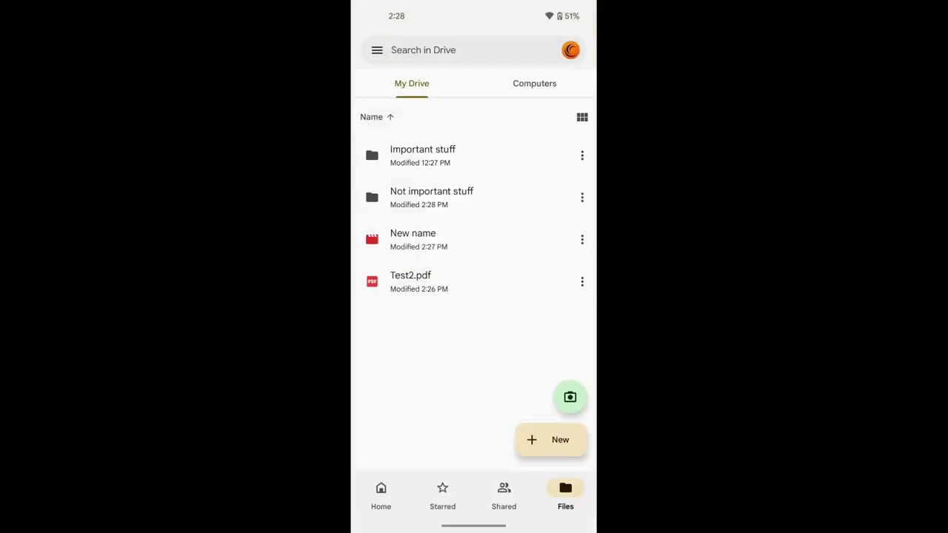
click(582, 275)
drag(504, 419, 504, 286)
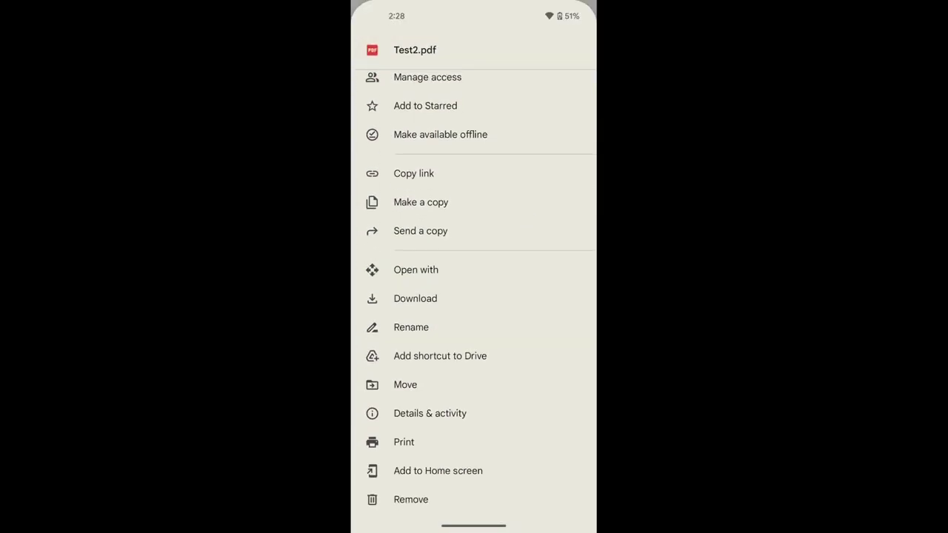
click(405, 385)
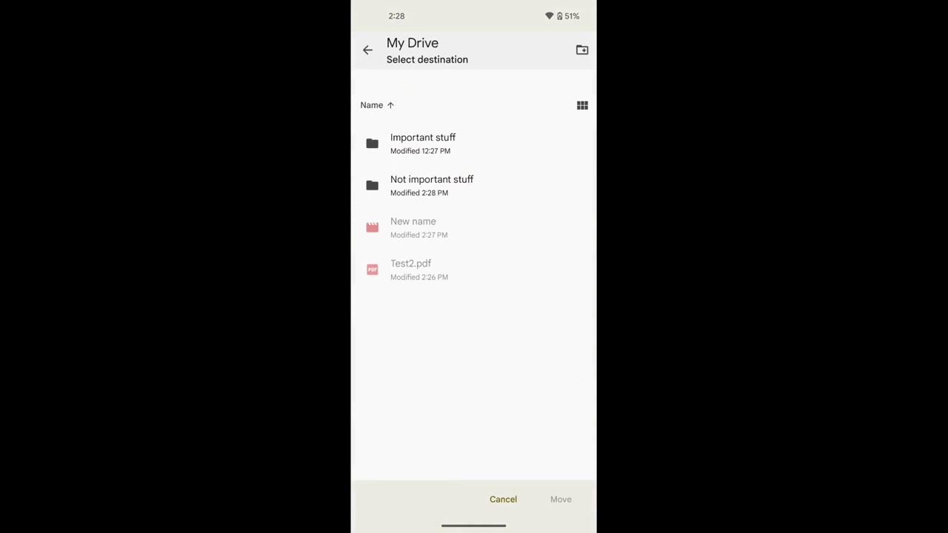
click(437, 183)
click(561, 499)
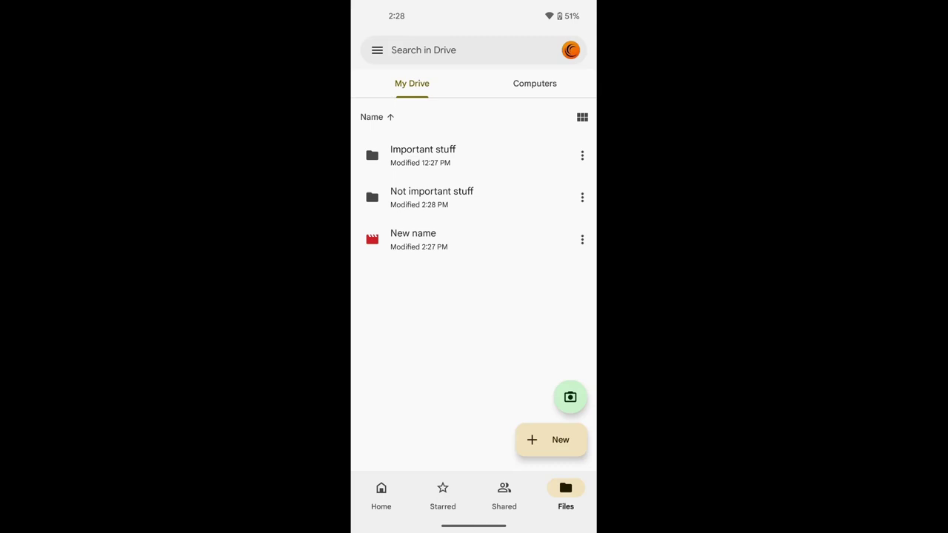
Start a document scan and allow Drive camera access while using the app
click(570, 397)
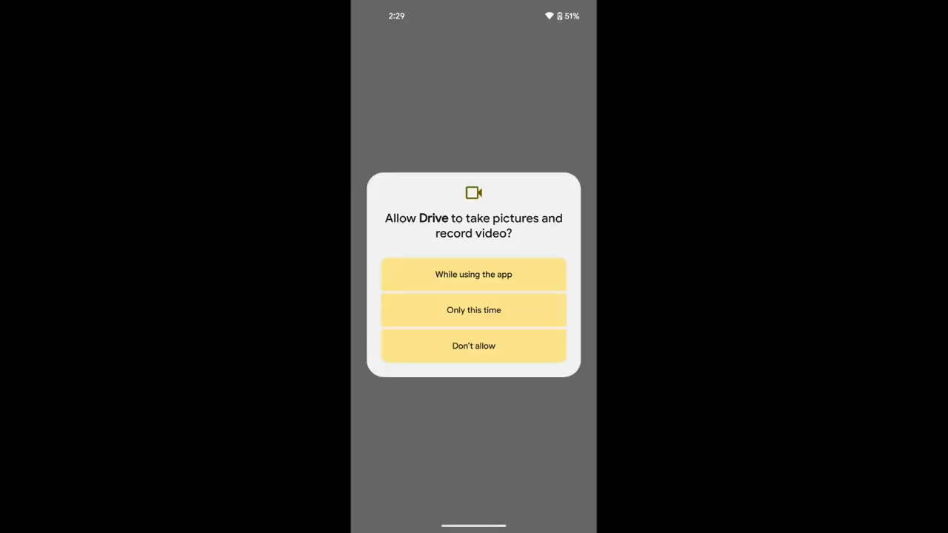
click(474, 346)
drag(474, 524, 474, 333)
click(444, 138)
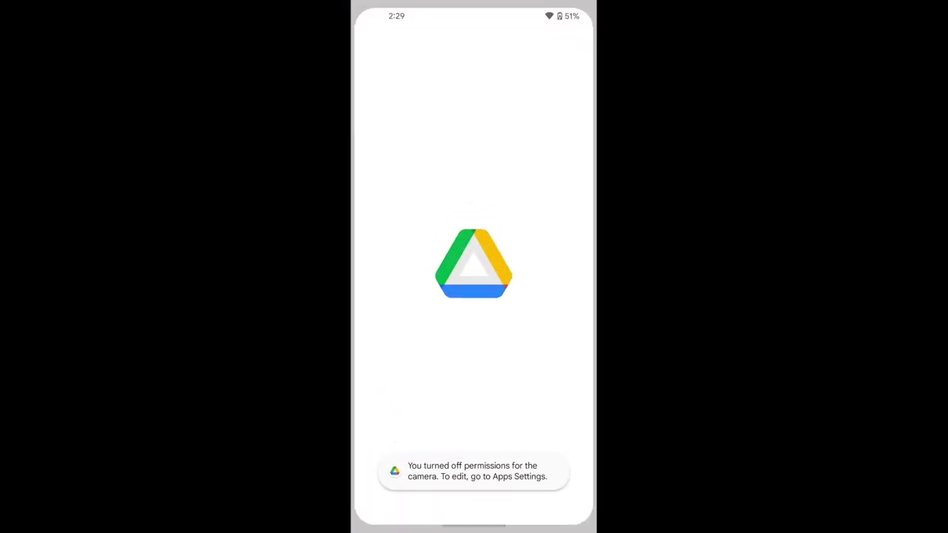
click(556, 440)
click(473, 311)
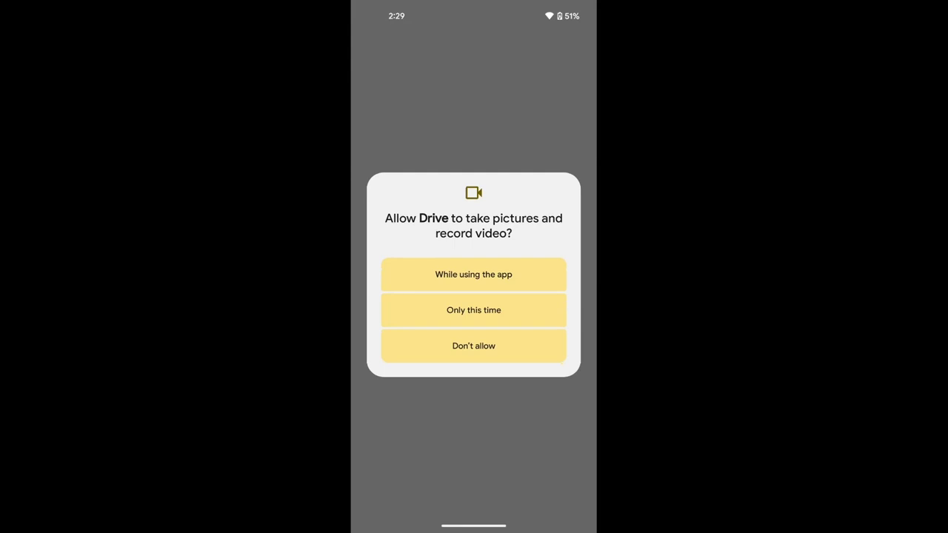
click(522, 268)
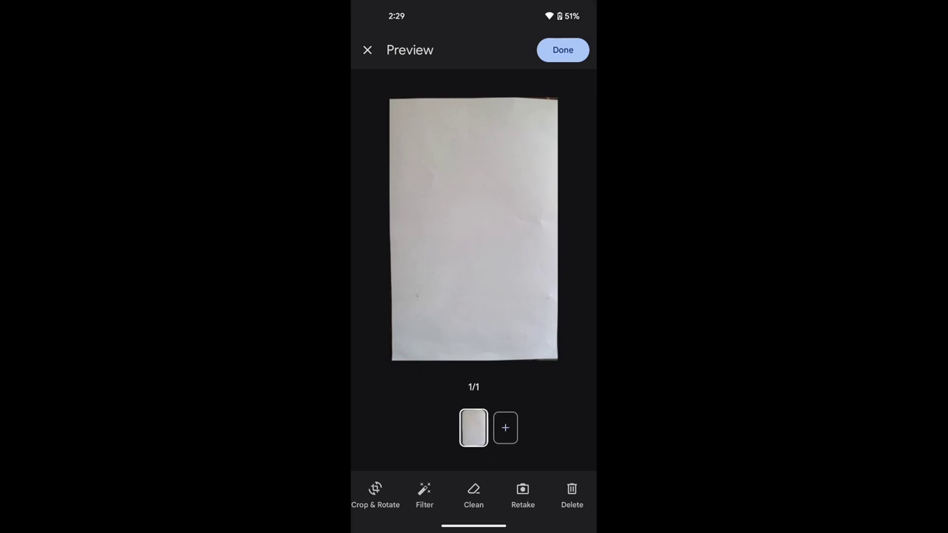
Discard the scanned page and swipe Drive away in Recents
drag(356, 172, 497, 190)
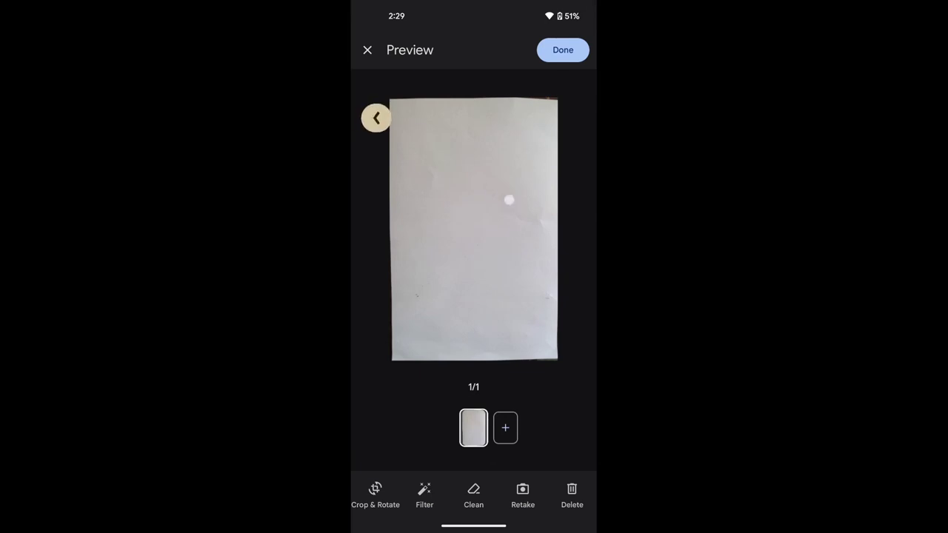
click(556, 313)
drag(474, 527, 474, 333)
drag(473, 254, 514, 178)
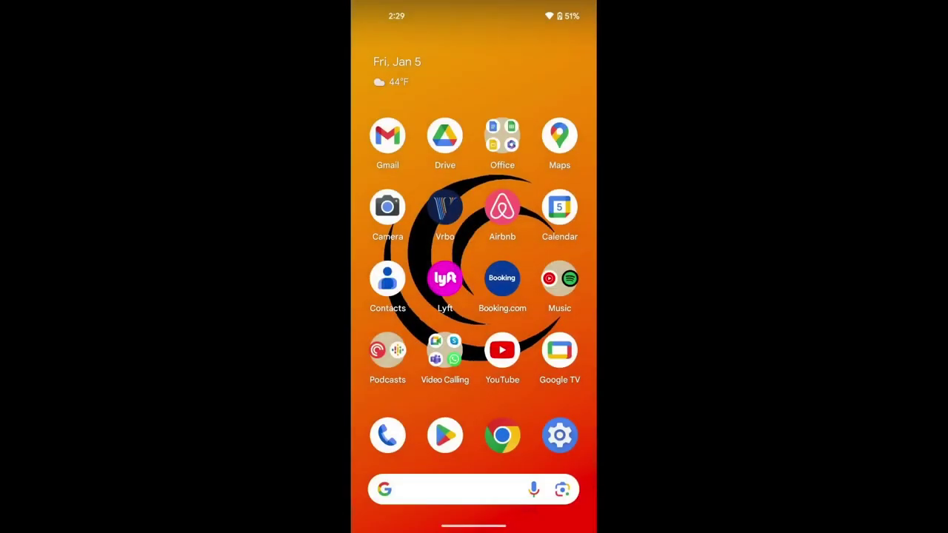